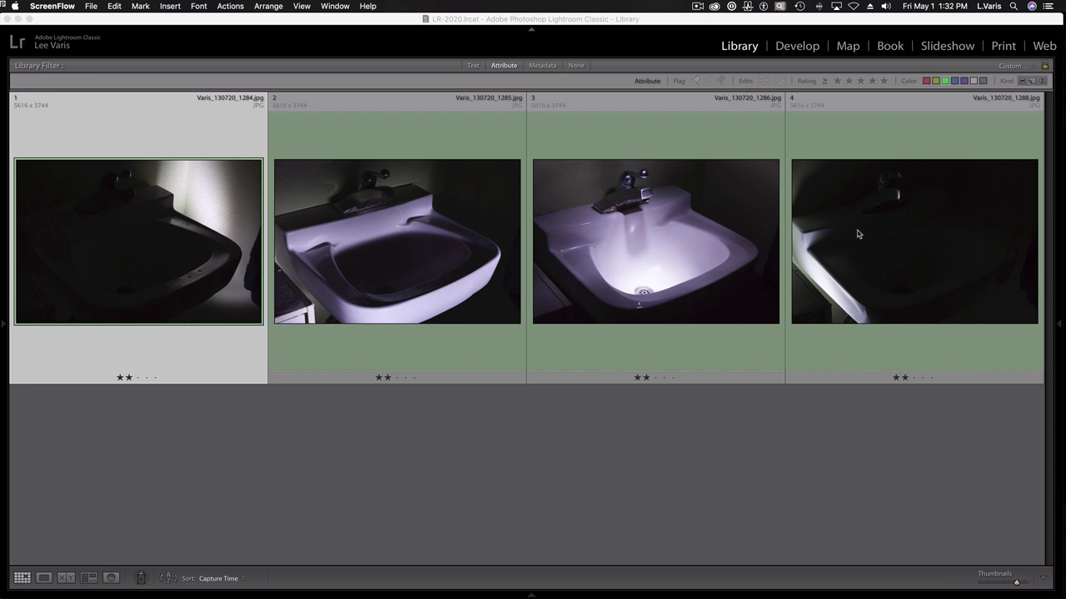
Step: Send the four selected sink exposures from Lightroom to Photoshop as layers of one document
left_click(890, 236)
left_click(619, 234, "shift")
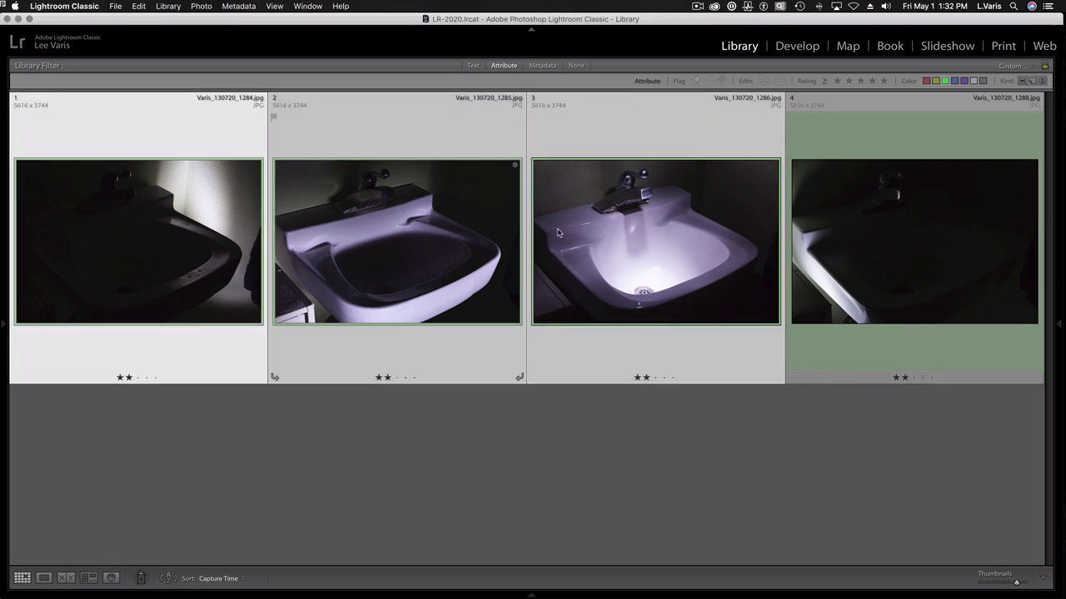
left_click(853, 237, "shift")
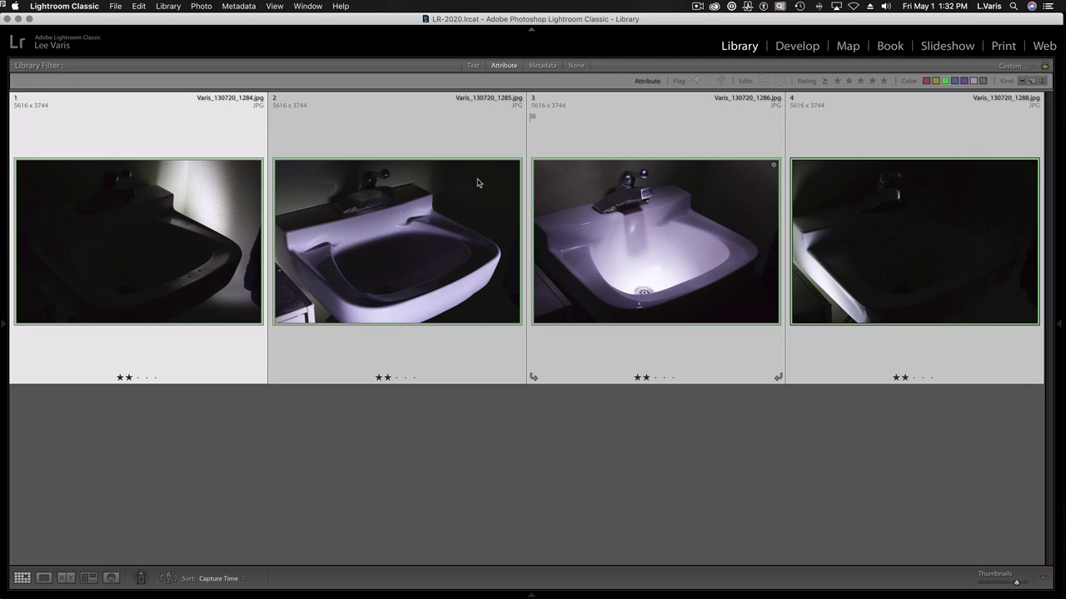
left_click(201, 8)
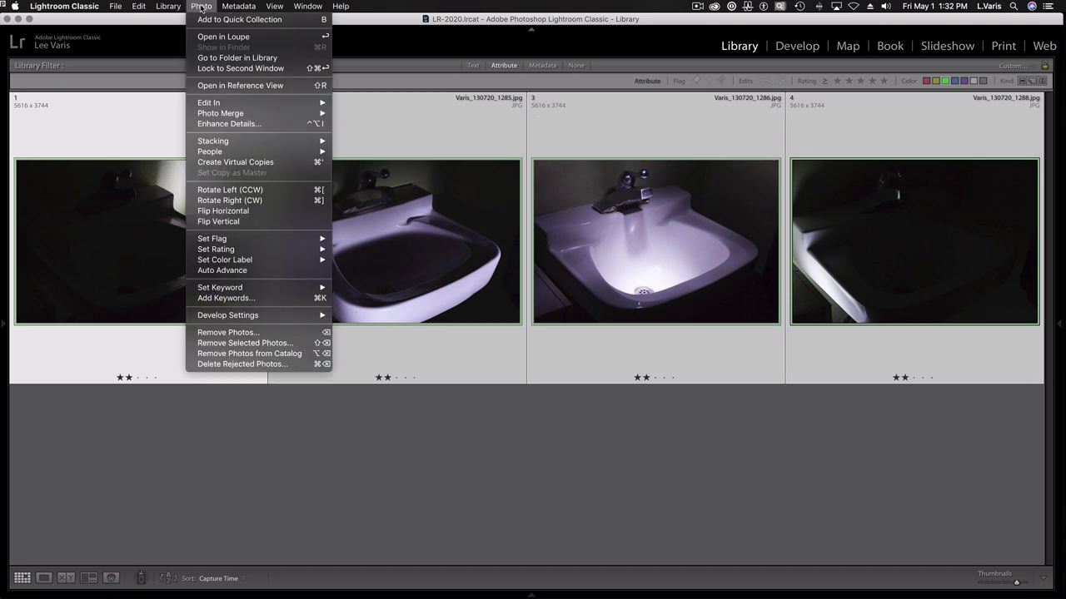
mouse_move(209, 107)
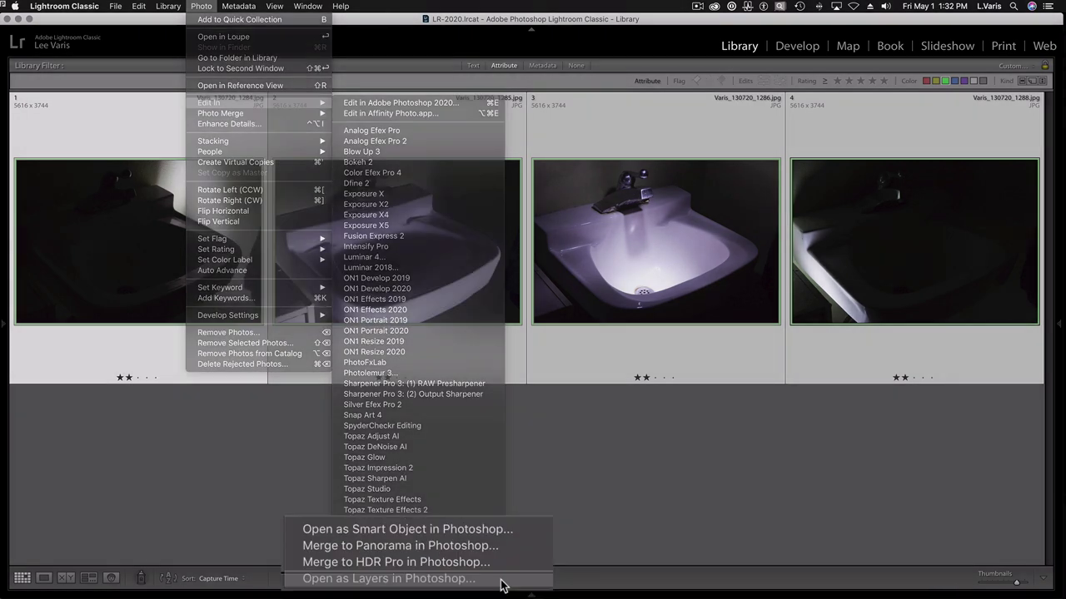
left_click(471, 575)
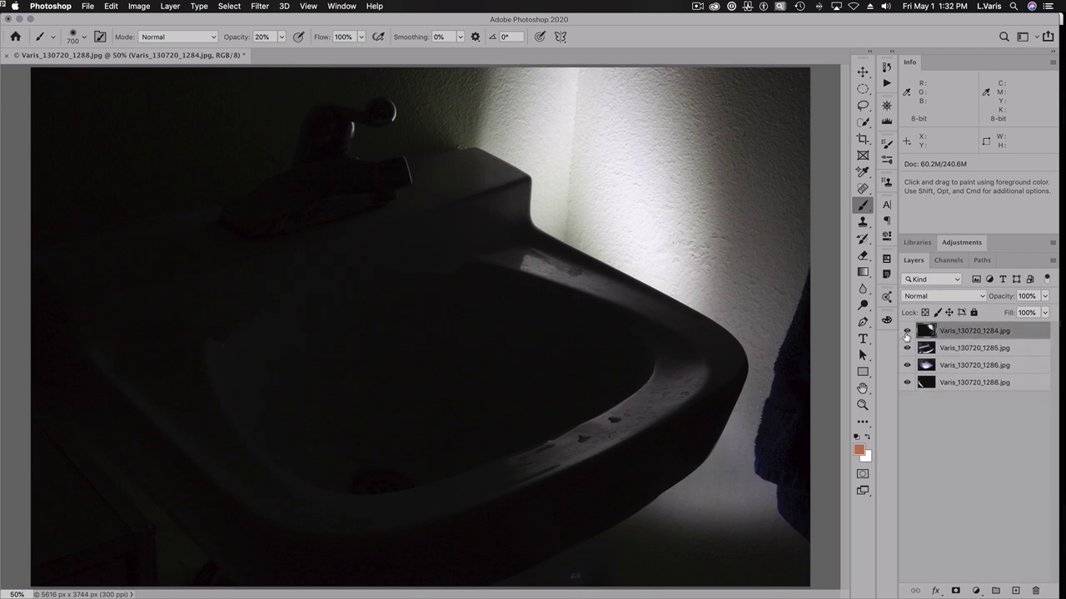
Step: Hide layers 1284, 1285 and 1286, and make layer 1288 the active layer
left_click(906, 331)
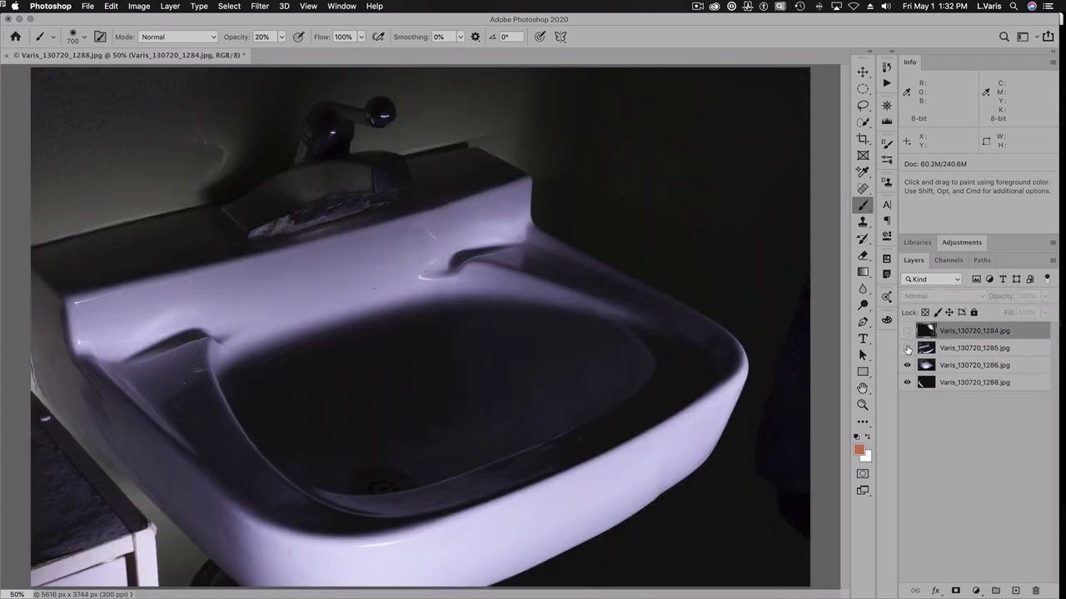
left_click(907, 348)
left_click(907, 366)
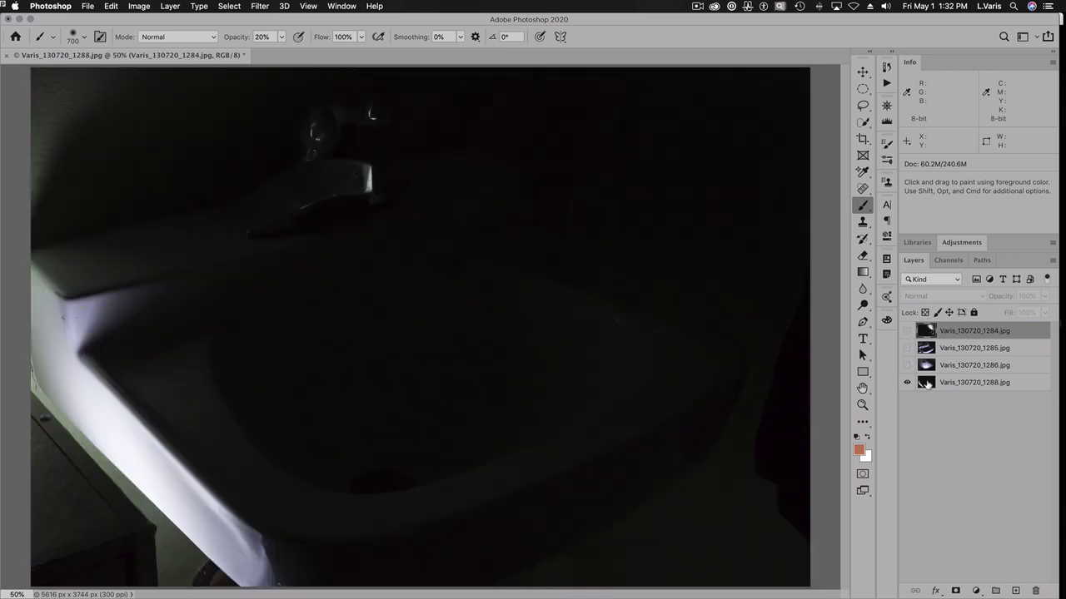
left_click(976, 383)
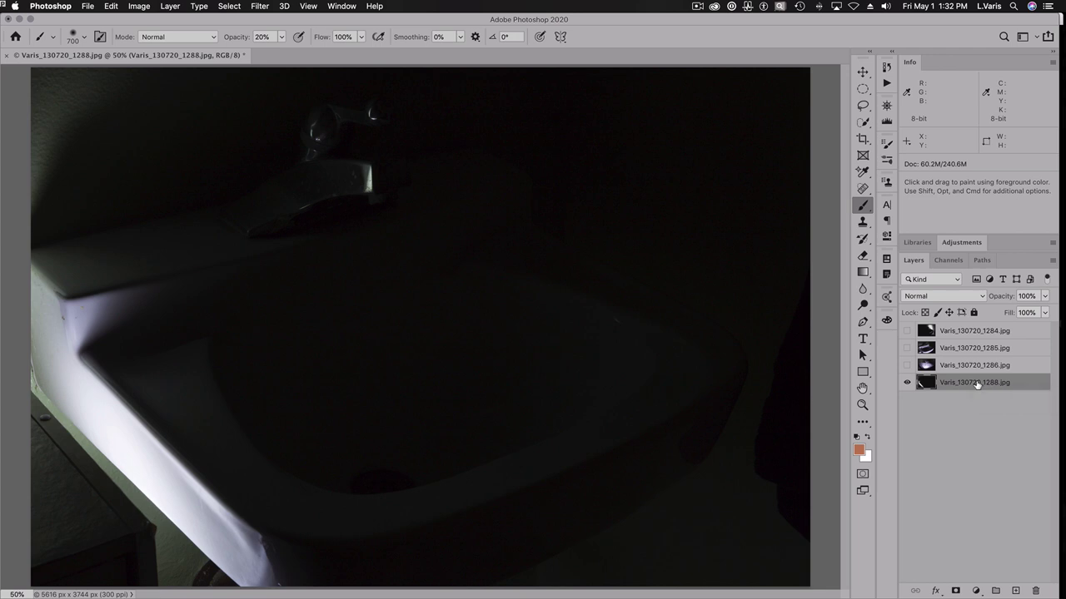
left_click(1053, 262)
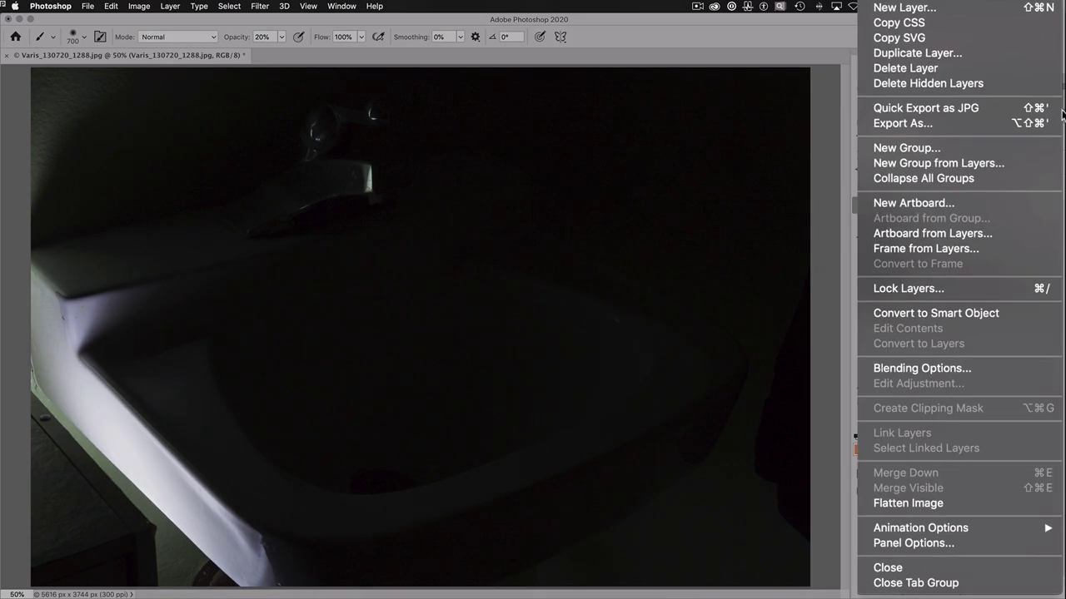
Step: Uncheck the B and G channels in layer 1288's Blending Options so only R passes
left_click(990, 368)
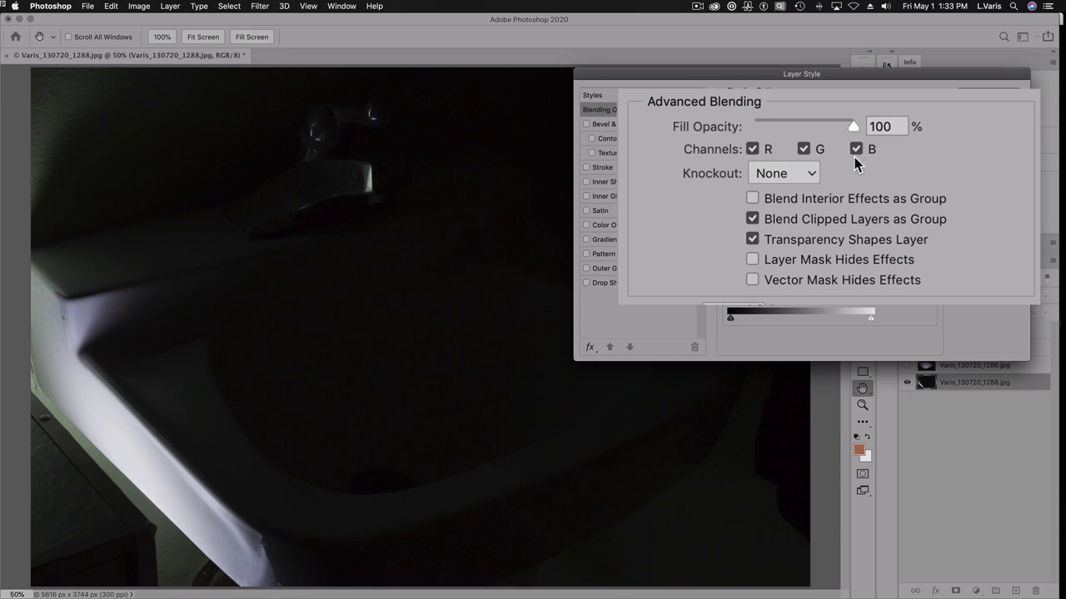
left_click(856, 150)
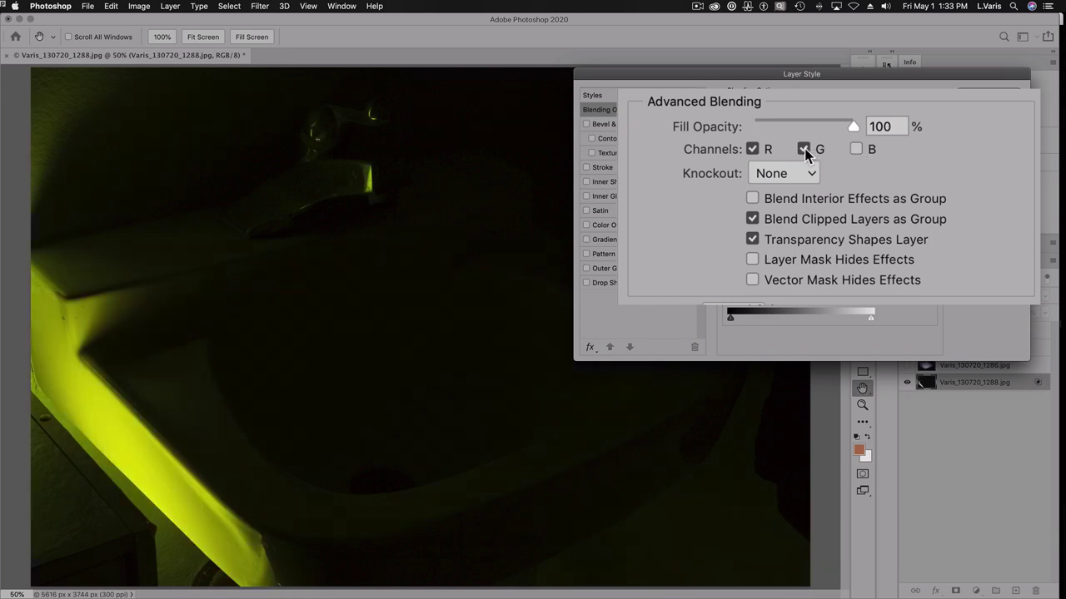
left_click(804, 150)
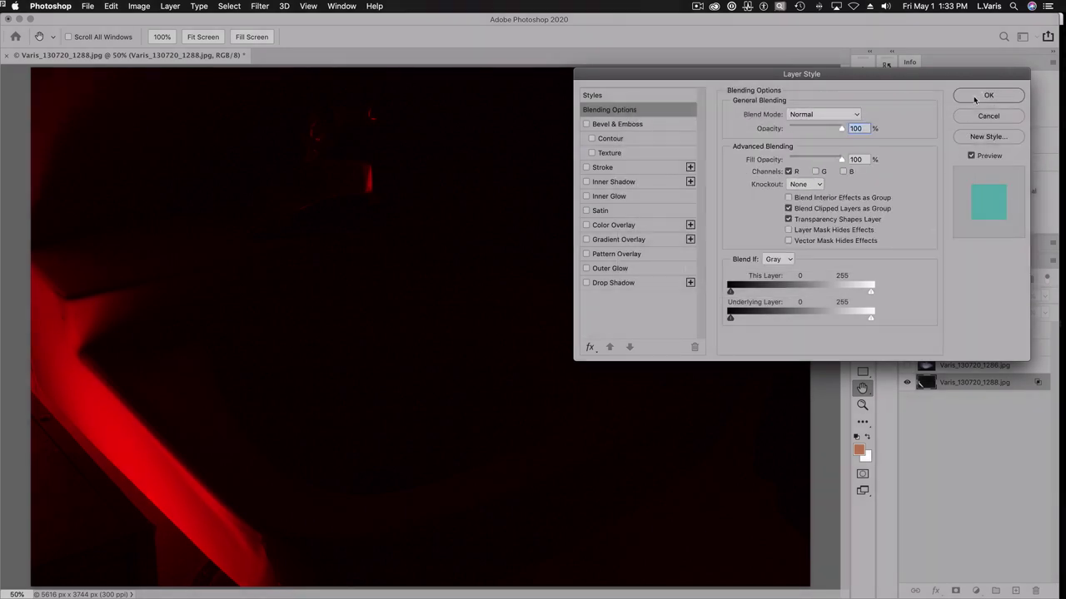
left_click(976, 97)
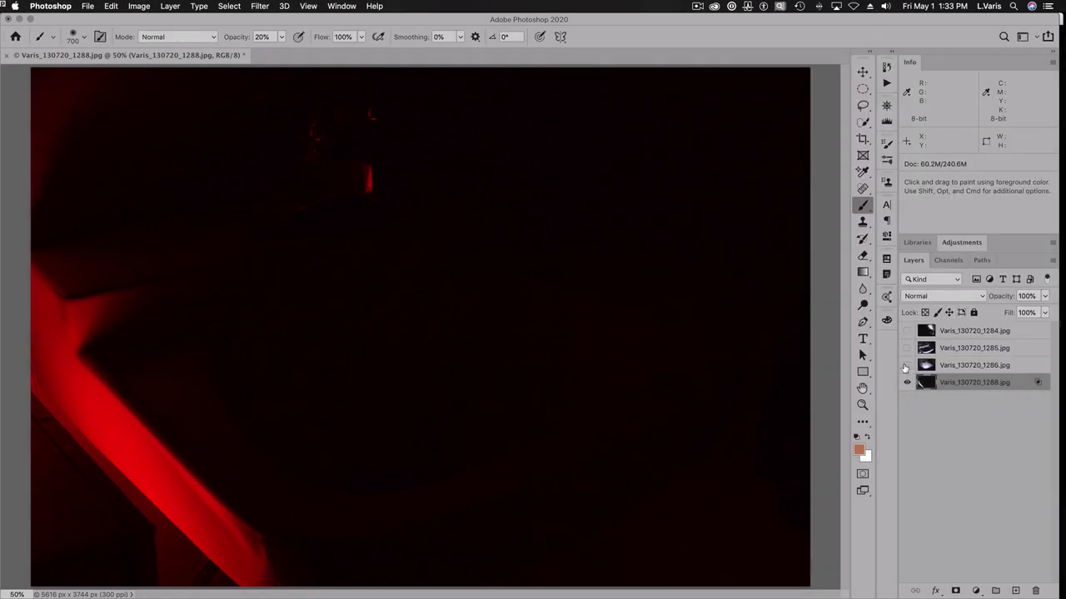
Step: Show layer 1286, select it, and toggle its visibility to compare
left_click(907, 365)
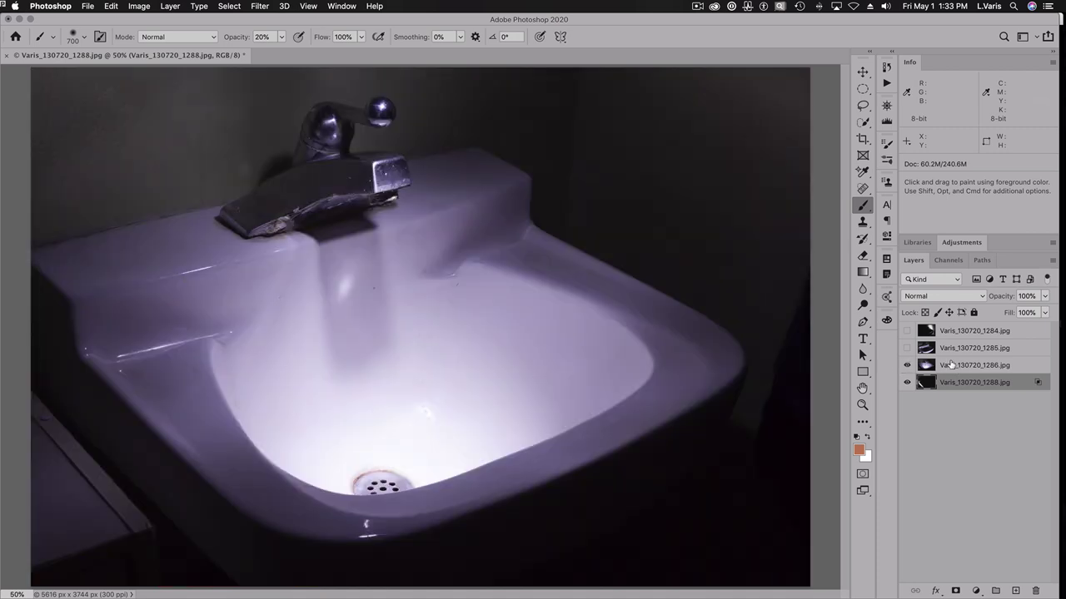
left_click(933, 367)
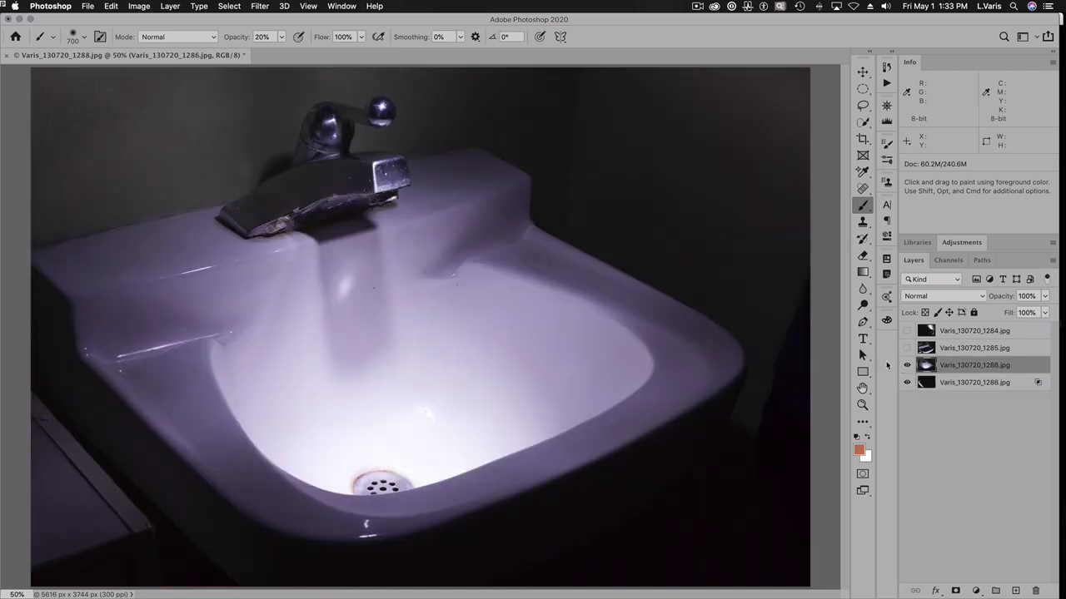
left_click(906, 366)
left_click(906, 365)
Step: Try Screen, then set layer 1286's blend mode to Lighten, toggling visibility to compare
left_click(954, 298)
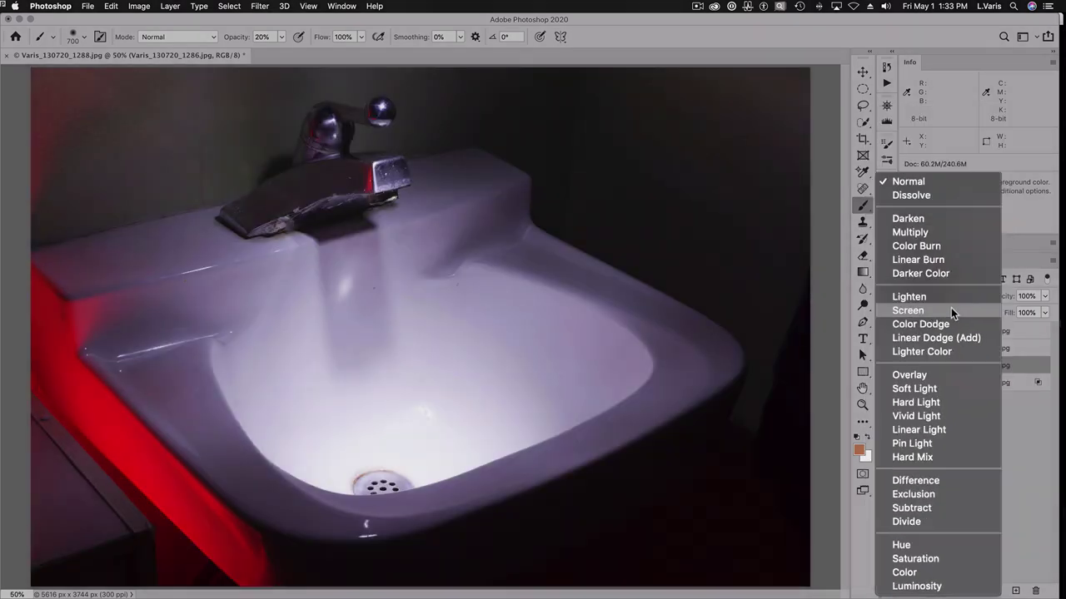
left_click(951, 307)
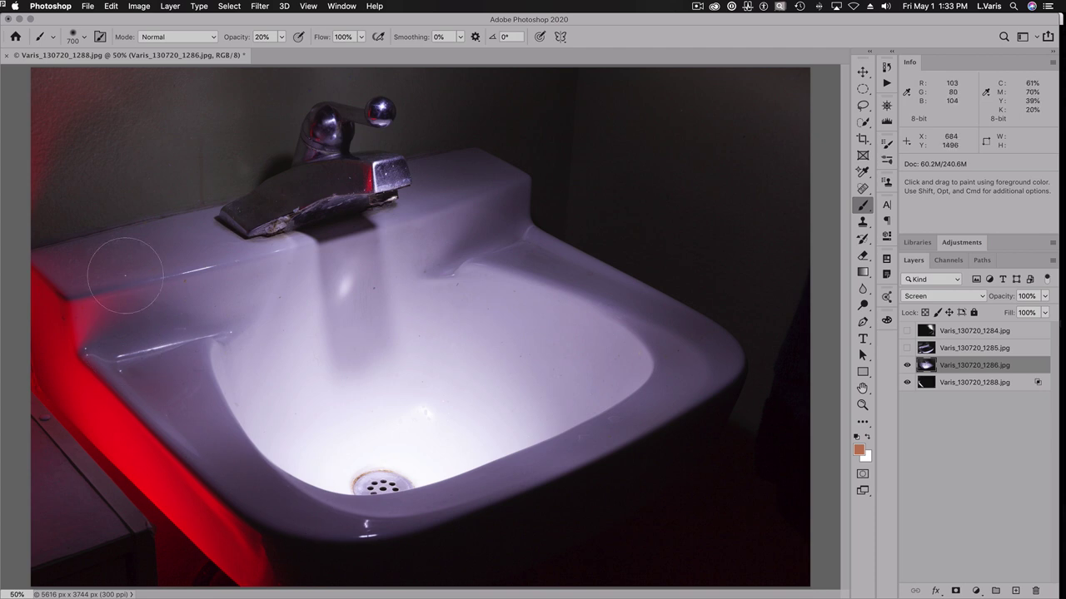
left_click(954, 297)
left_click(954, 296)
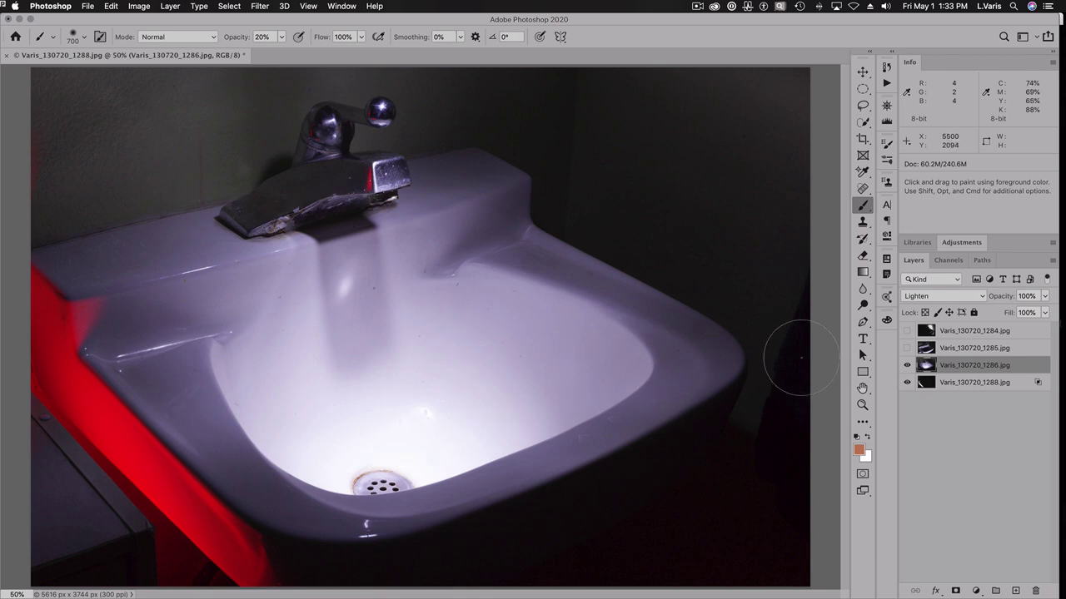
left_click(906, 366)
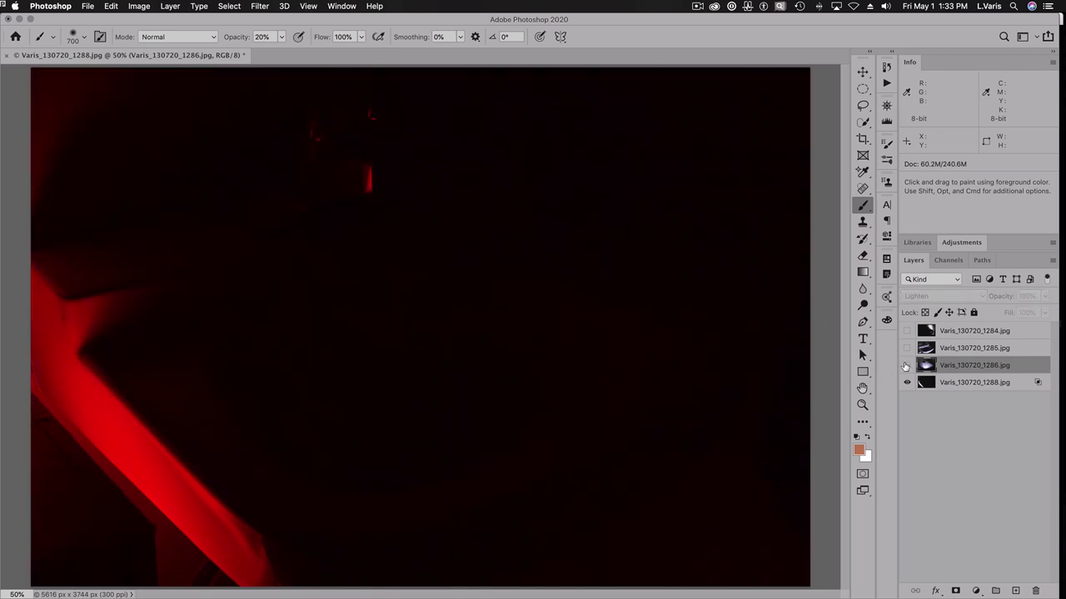
left_click(907, 365)
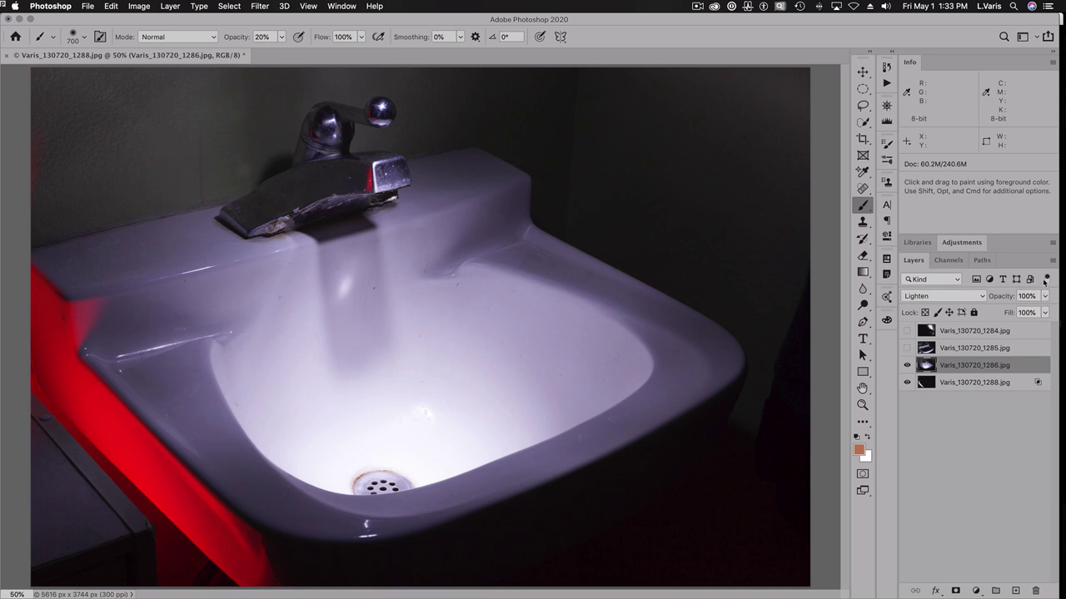
left_click(1052, 262)
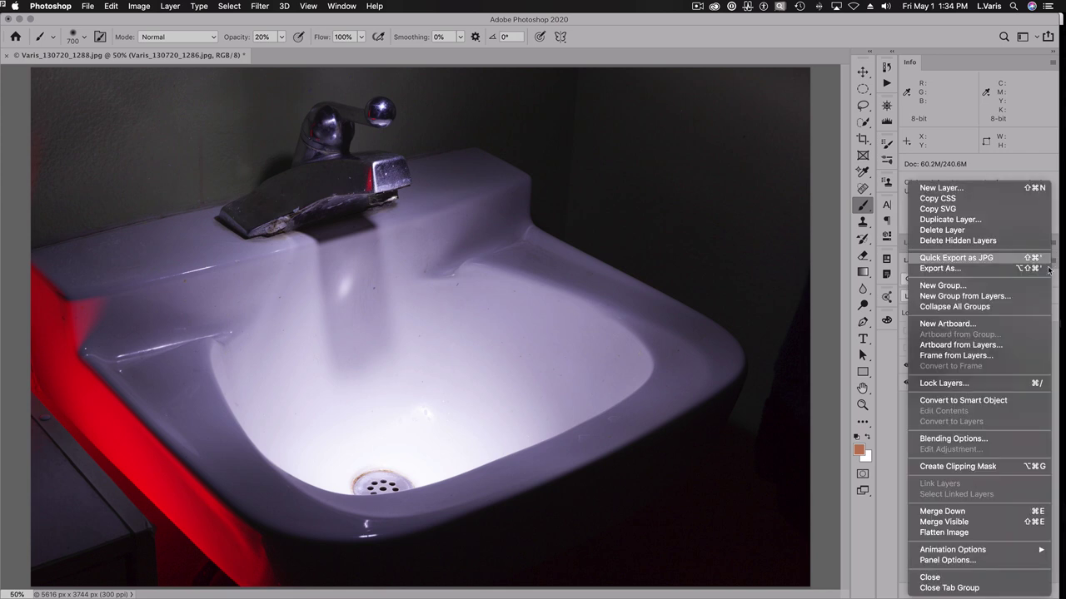
Step: Restrict layer 1286's blending to the B channel only, then show layer 1285
left_click(997, 439)
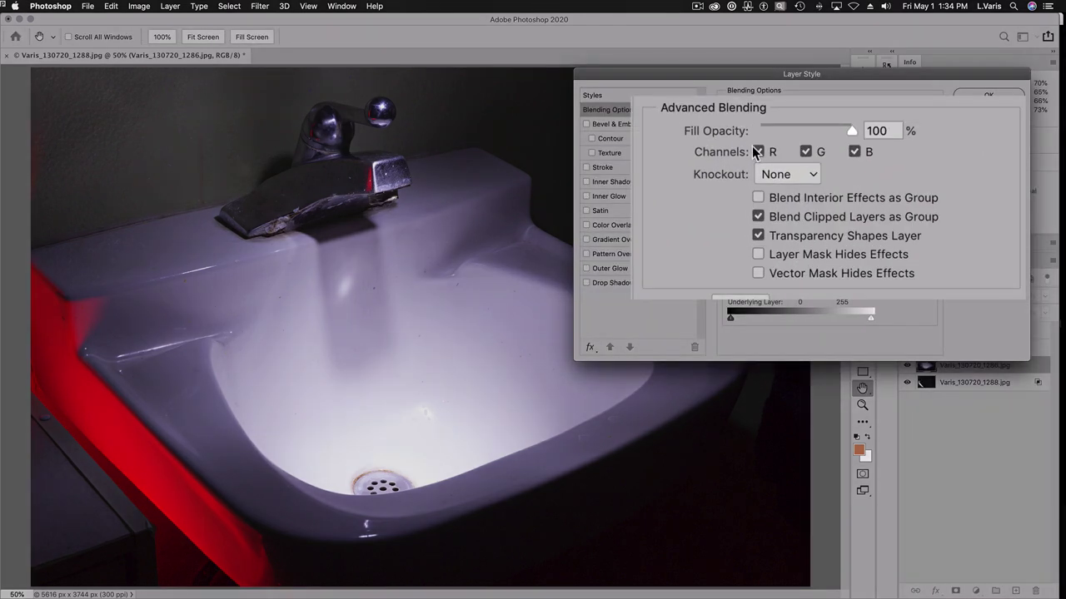
left_click(791, 172)
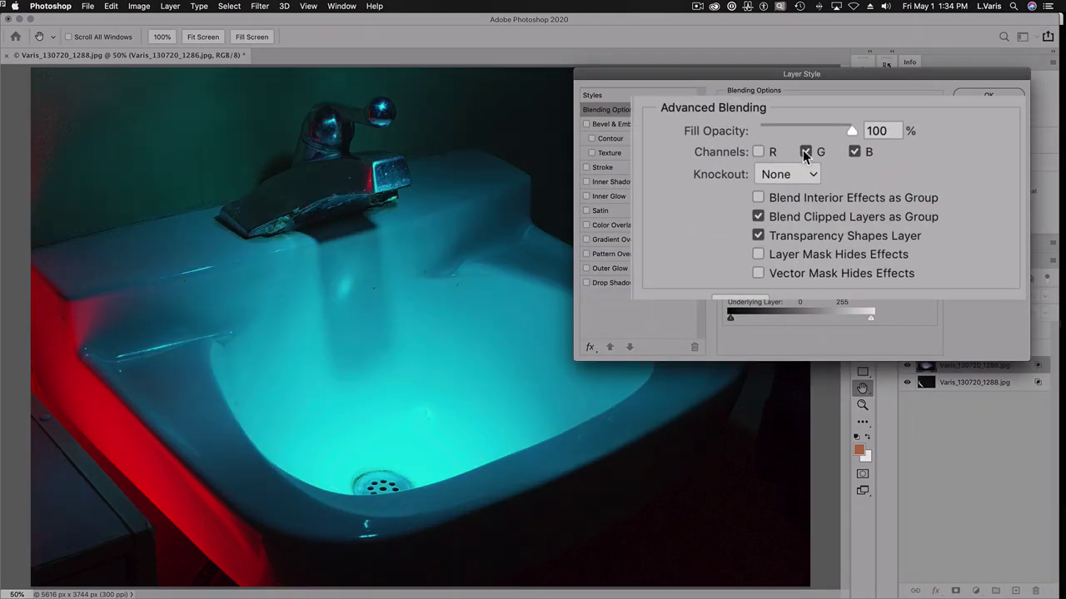
left_click(805, 153)
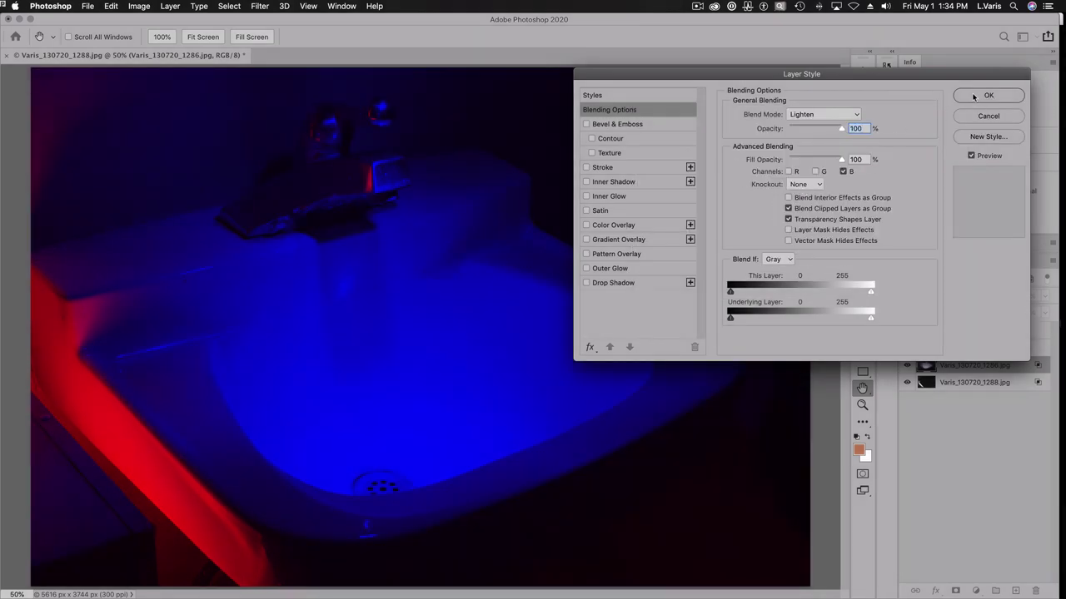
left_click(988, 96)
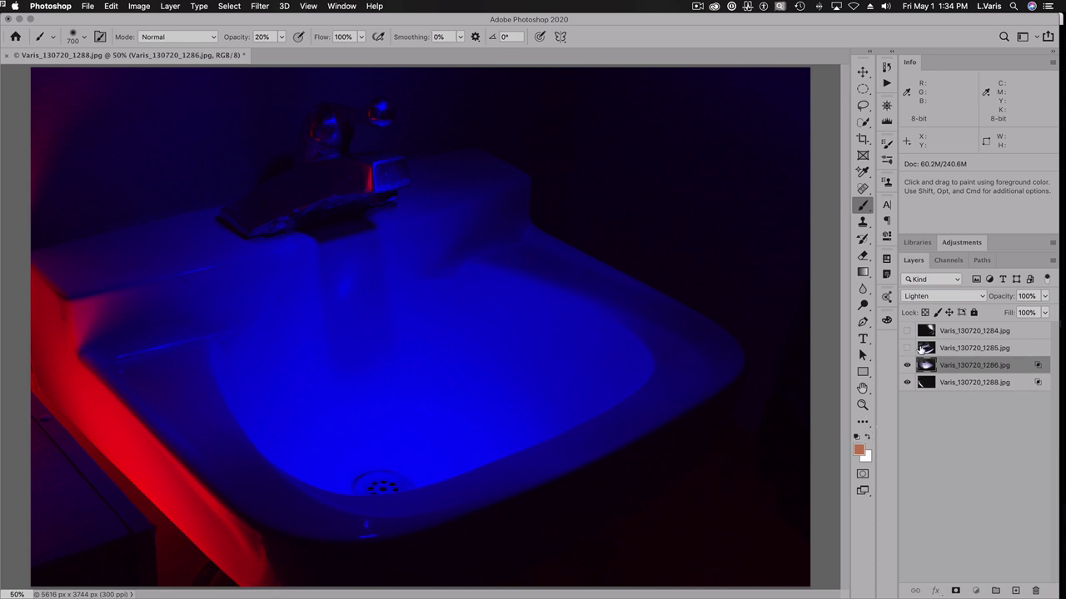
left_click(920, 348)
Step: Select layer 1285 and change its blend mode from Screen to Lighten
left_click(907, 349)
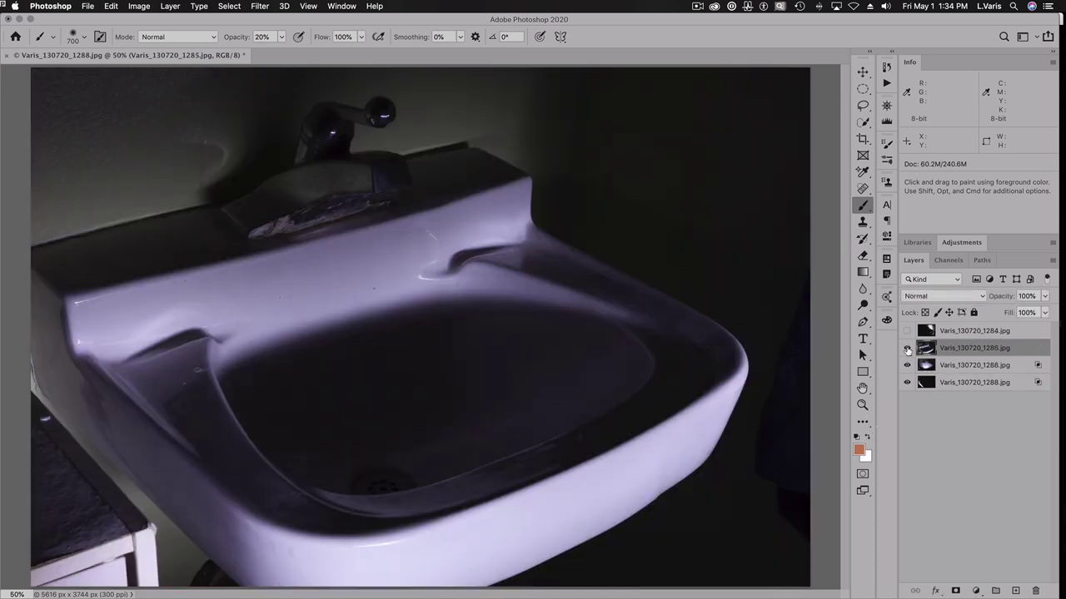
left_click(949, 296)
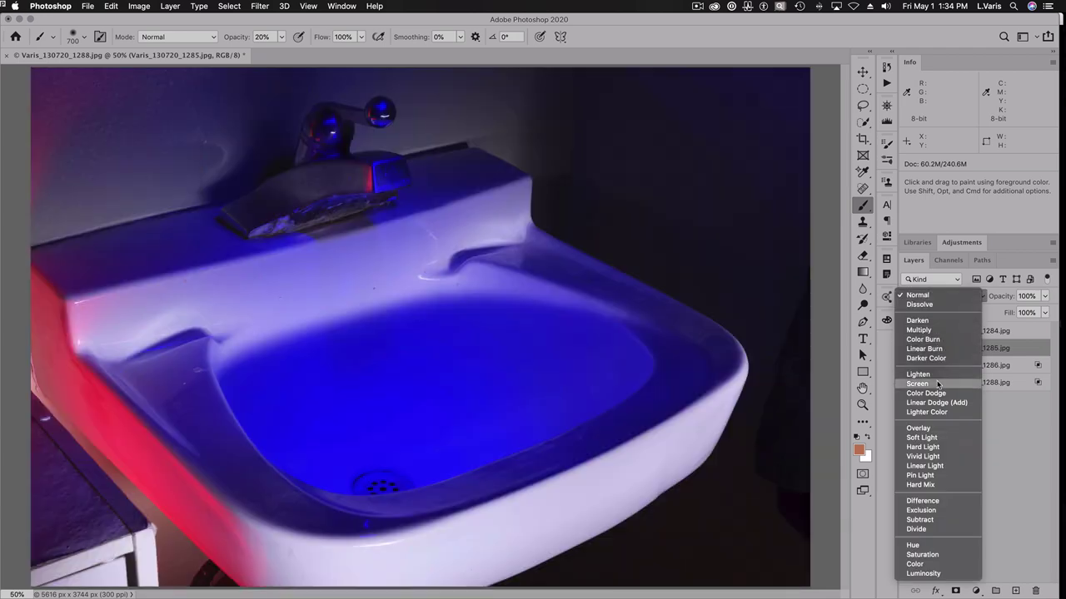
left_click(936, 380)
left_click(948, 298)
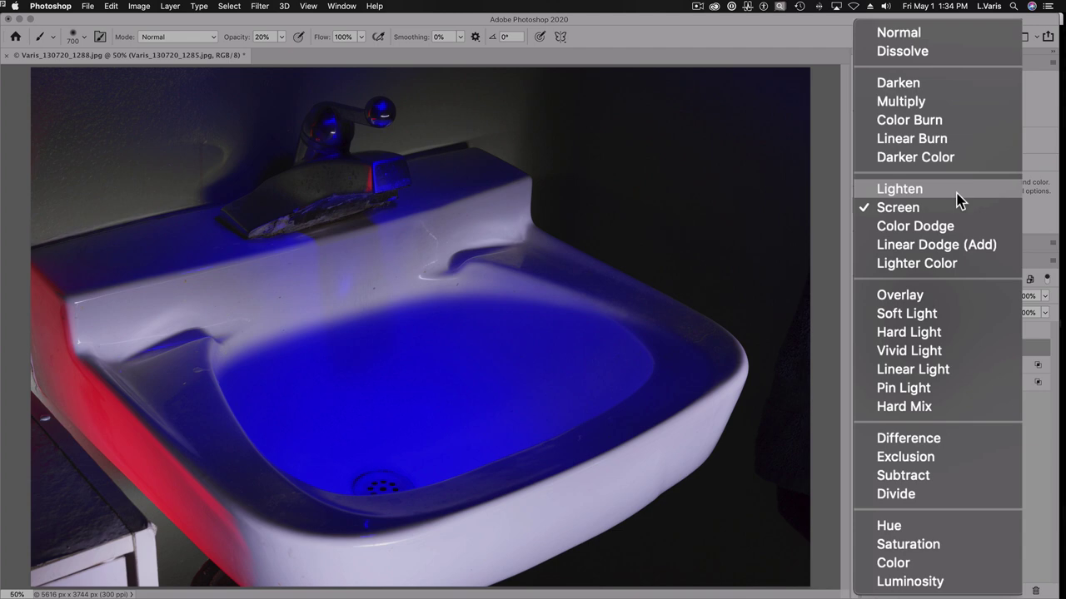
left_click(957, 193)
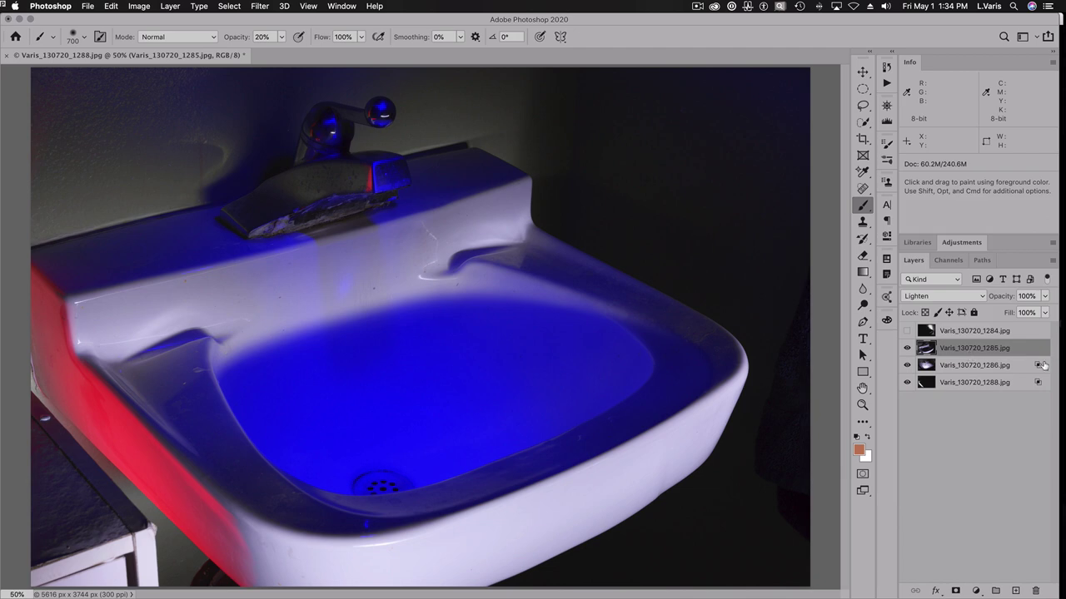
left_click(1053, 261)
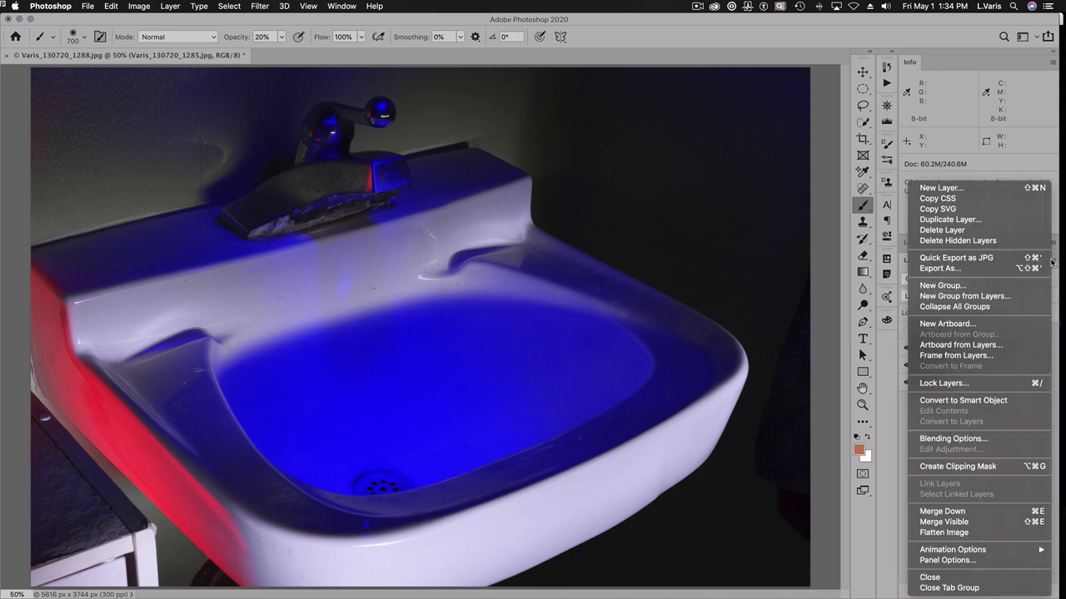
Step: Pass only the G channel on layer 1285, then show the top 1284 layer
left_click(991, 440)
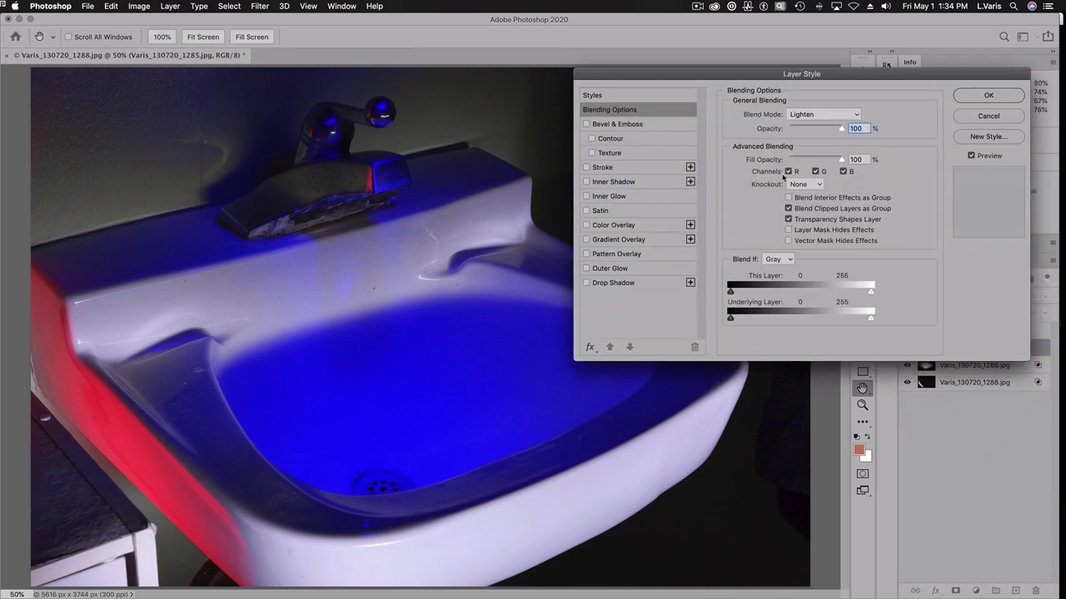
left_click(788, 171)
left_click(843, 172)
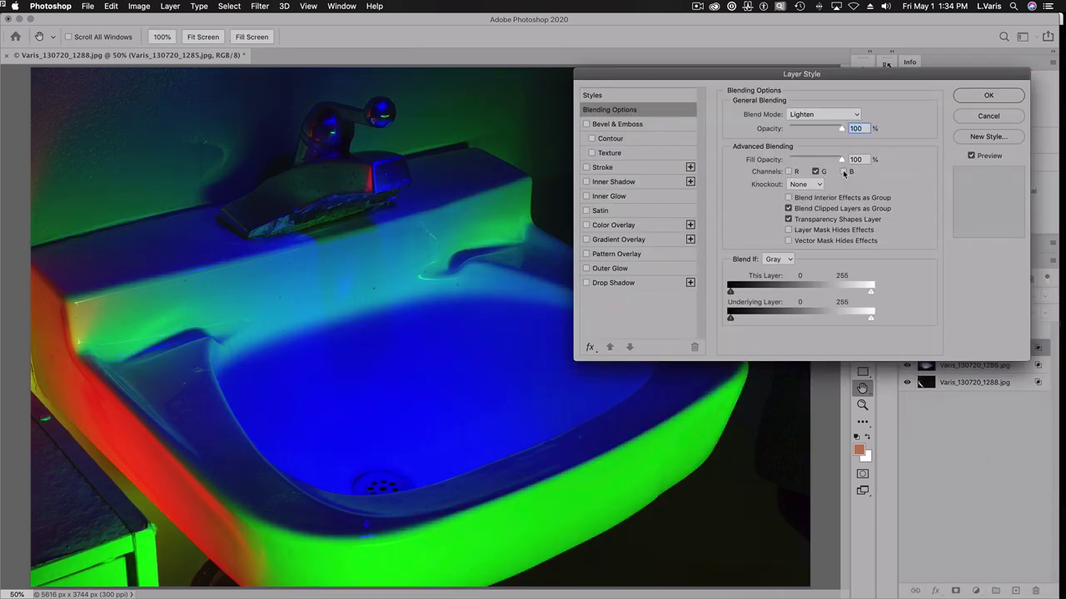
left_click(969, 97)
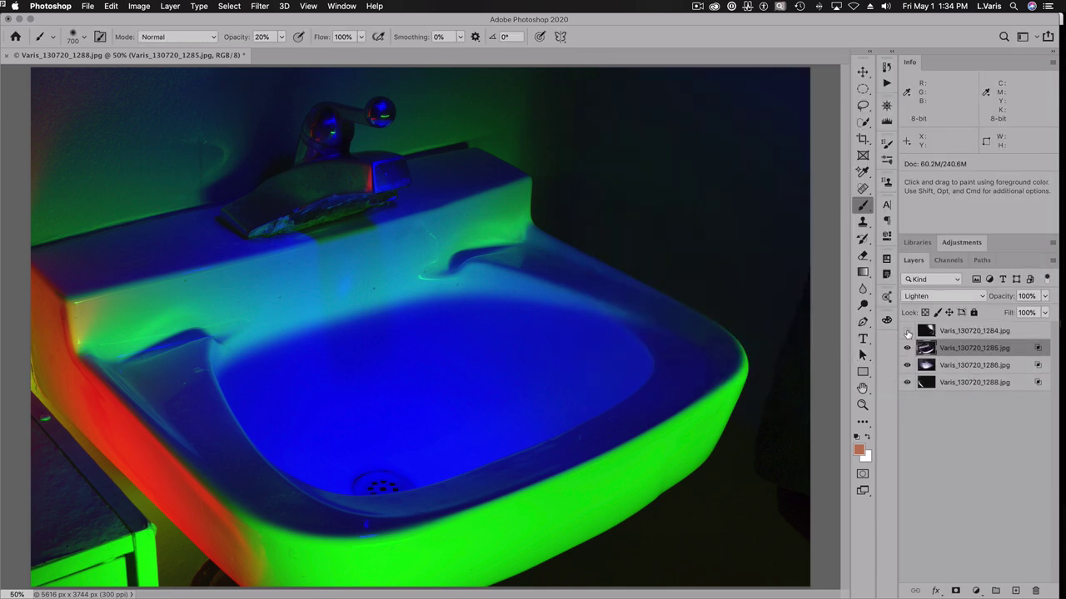
left_click(907, 332)
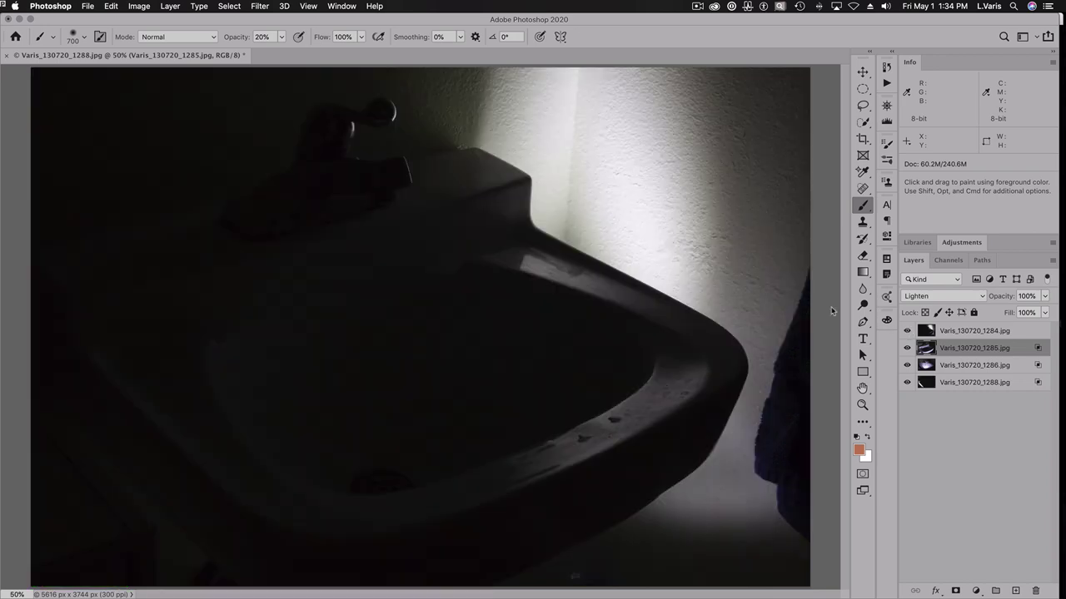
Step: Select the top 1284 layer and set its blend mode to Lighten
left_click(984, 331)
left_click(959, 297)
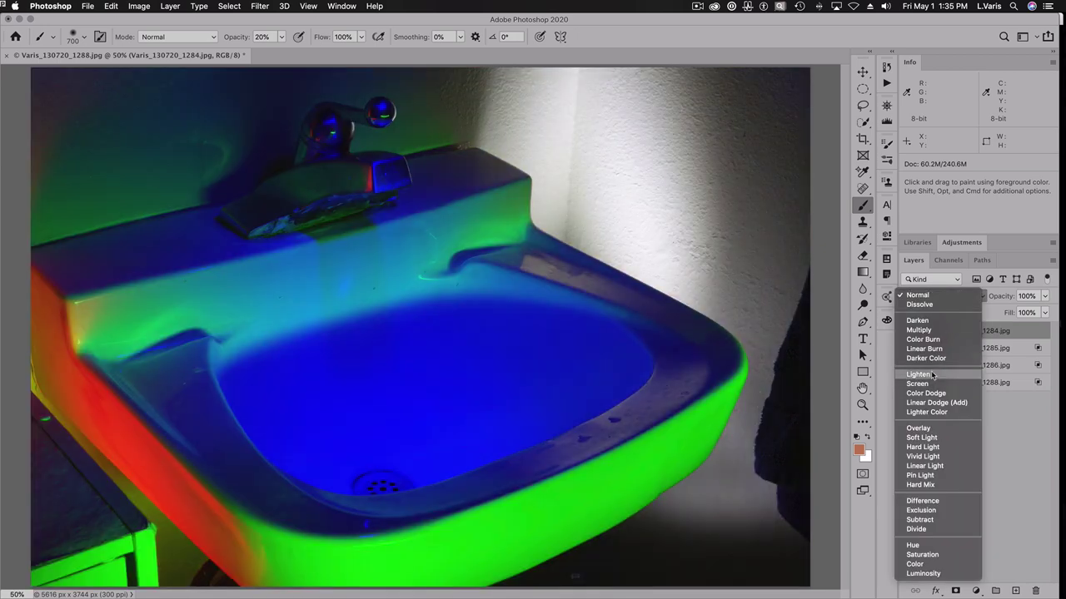
left_click(931, 375)
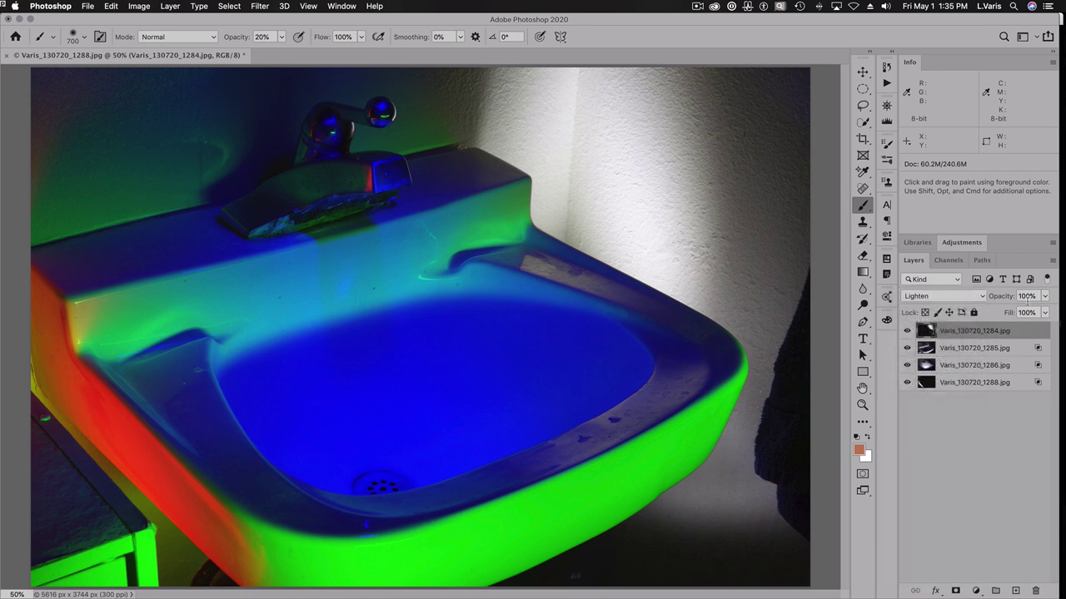
Step: Limit layer 1284's blending to the R and B channels for a magenta wash
left_click(1052, 261)
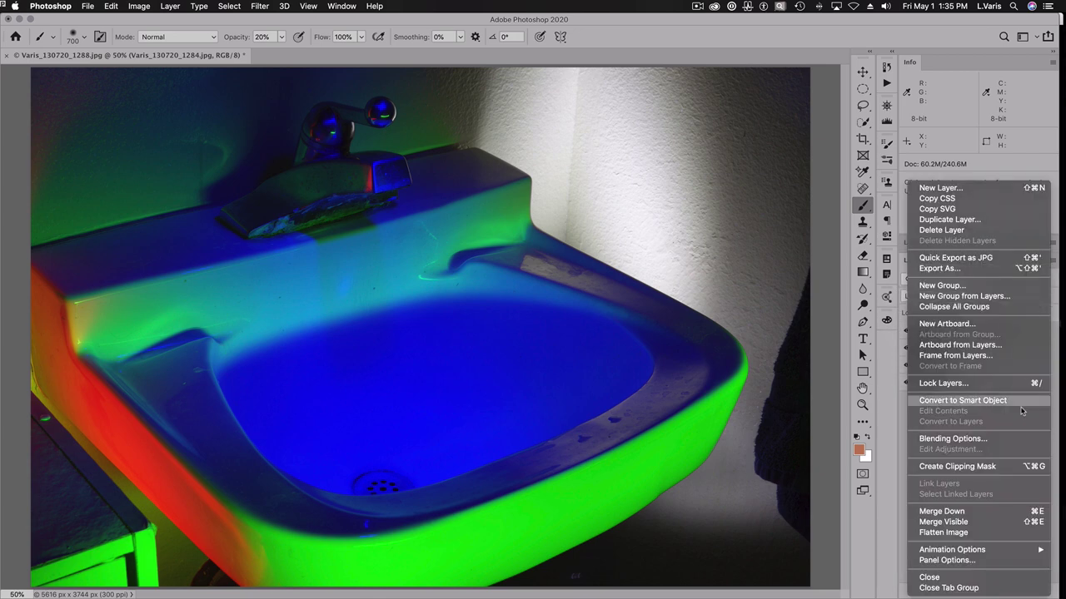
left_click(1014, 438)
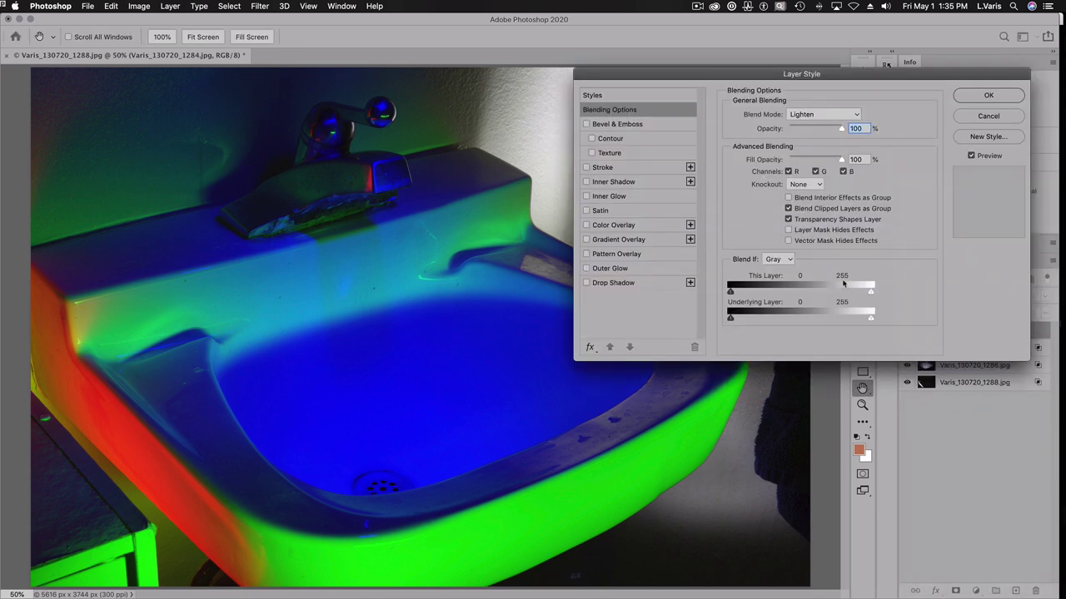
left_click(816, 172)
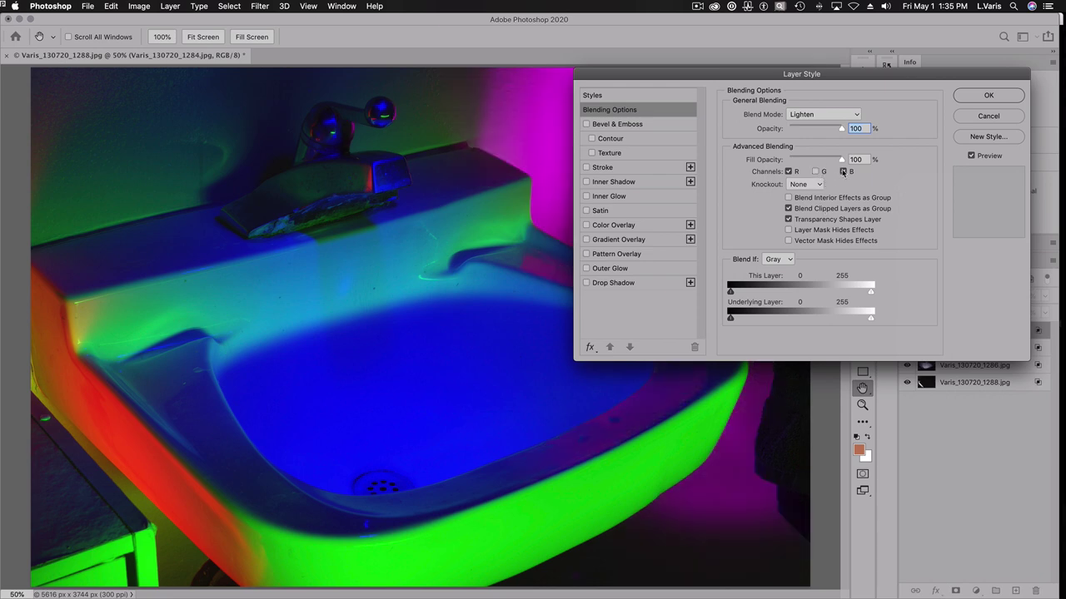
left_click(843, 171)
left_click(972, 96)
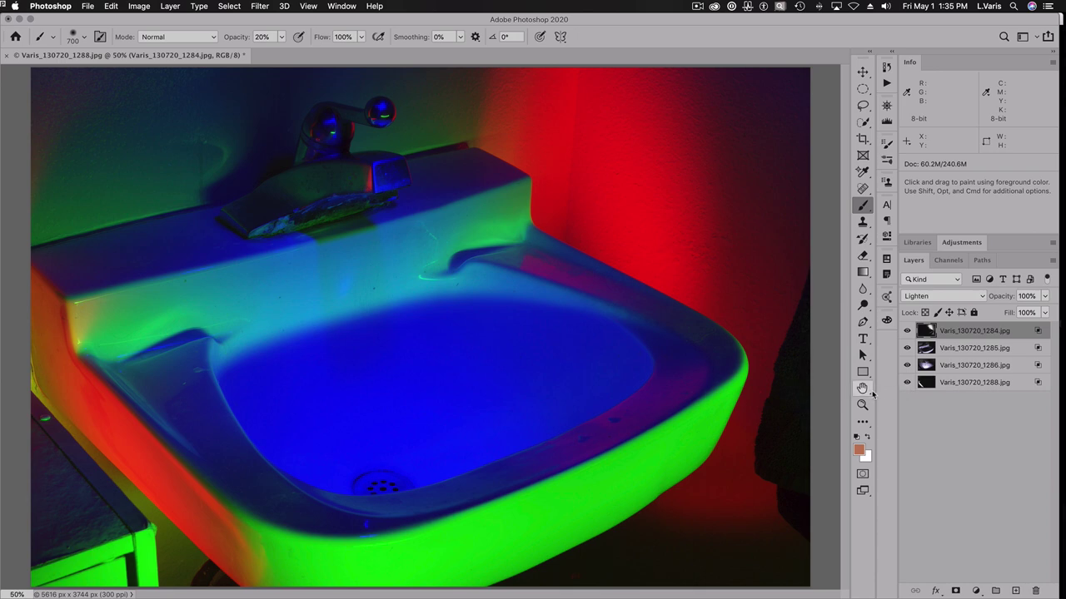
double_click(1036, 331)
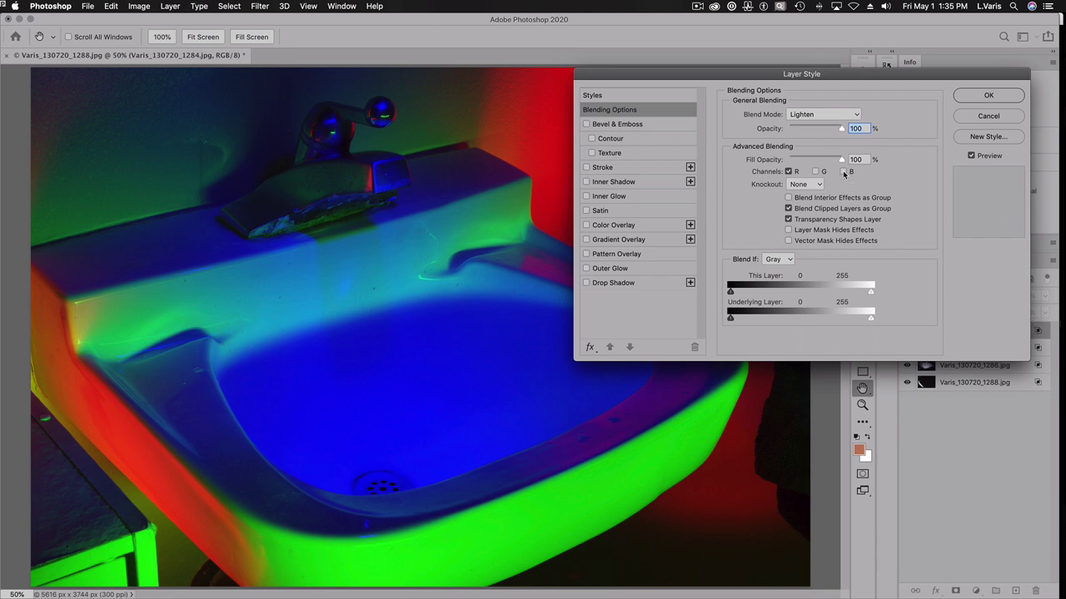
left_click(844, 172)
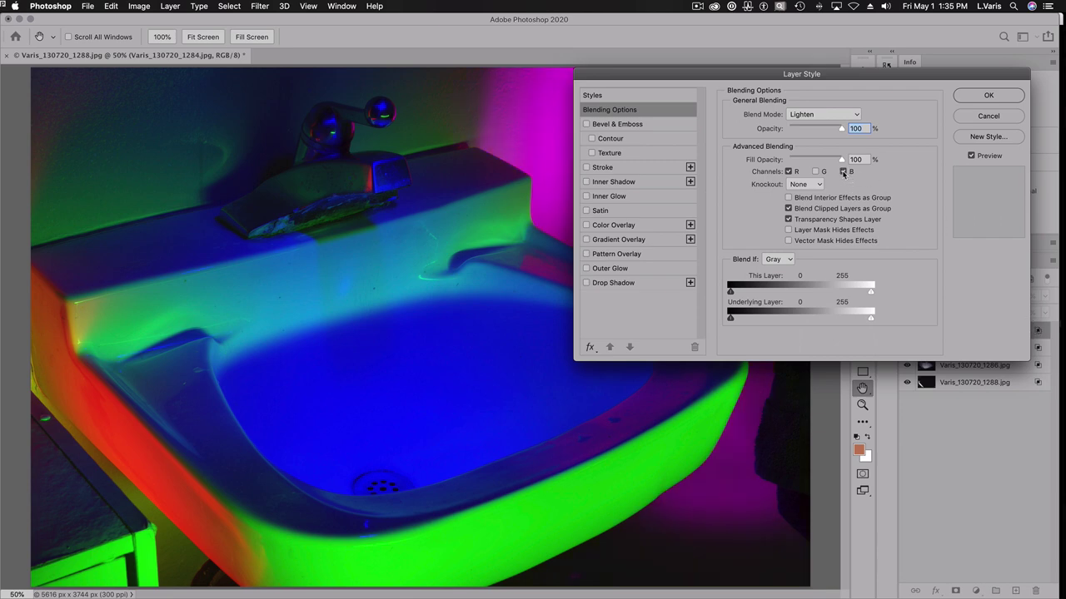
left_click(986, 96)
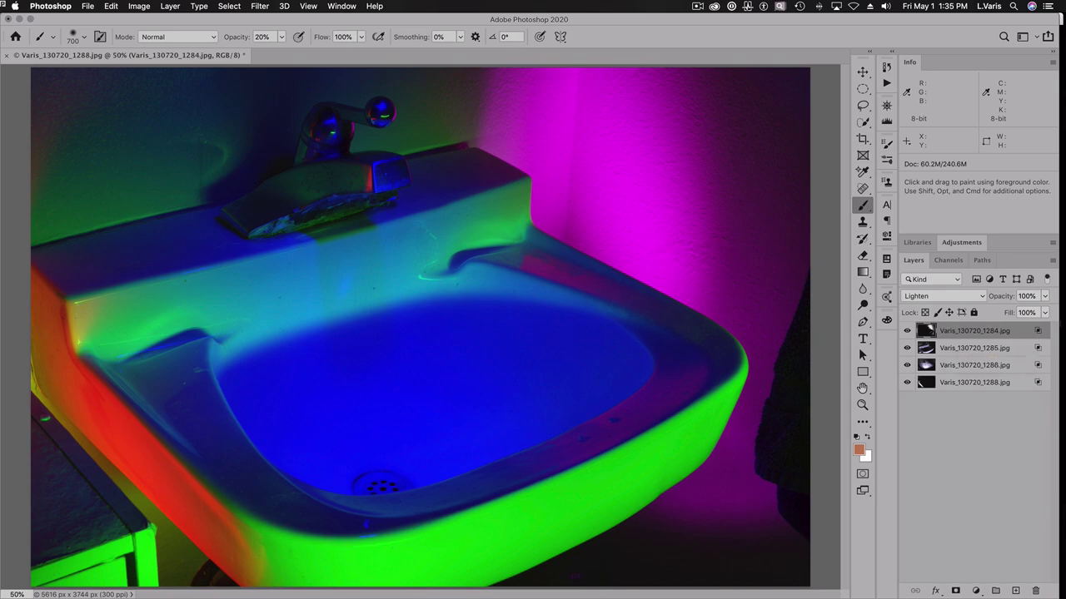
Step: In Lightroom, filter to yellow-labelled photos and select glass exposures 1052, 1053 and 1059
key("super+Tab")
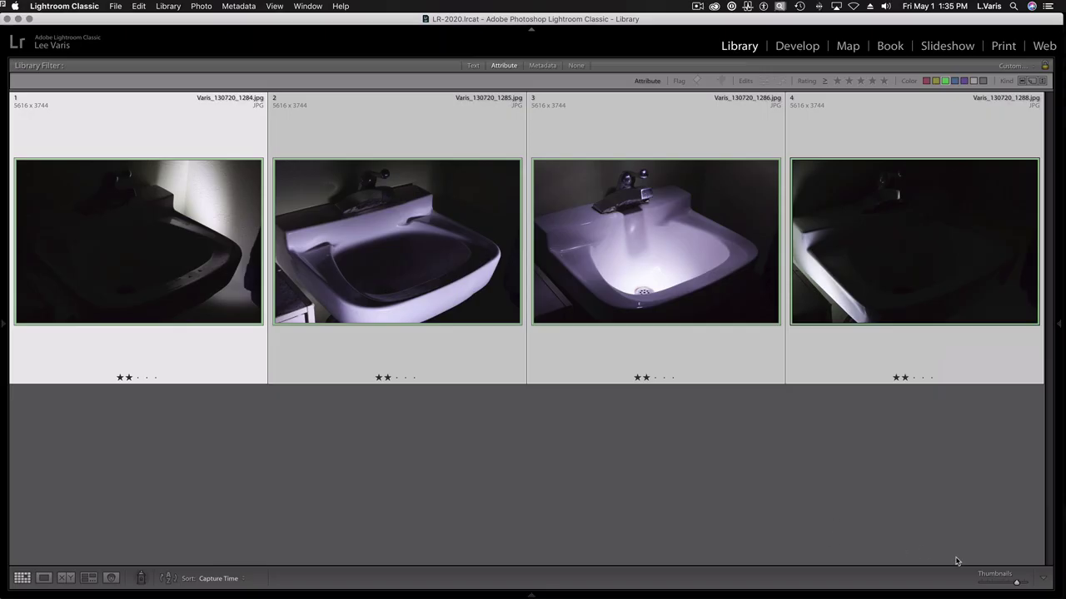
mouse_move(425, 596)
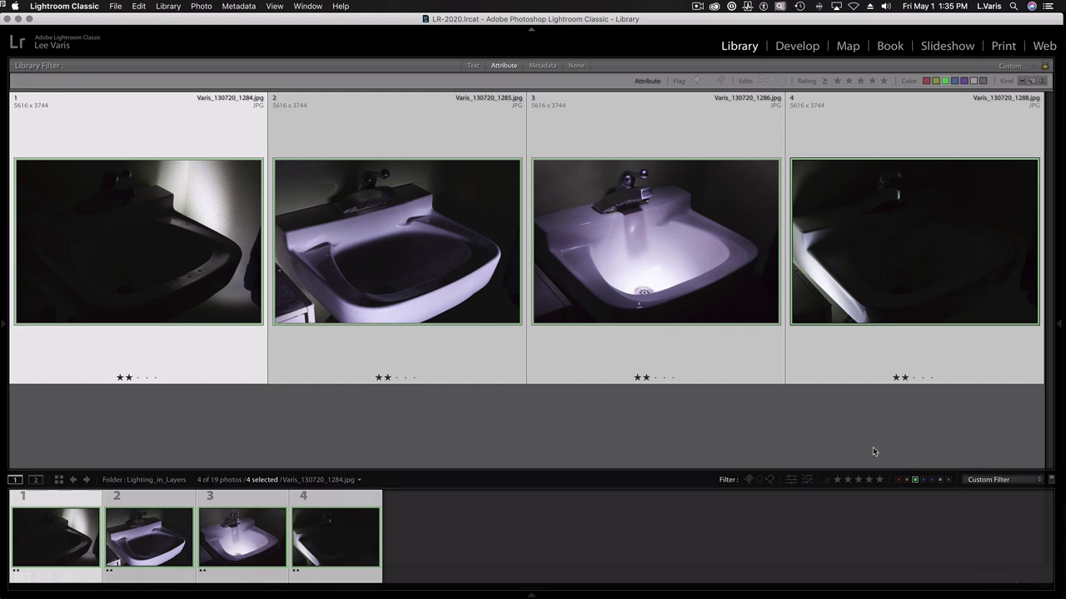
left_click(906, 479)
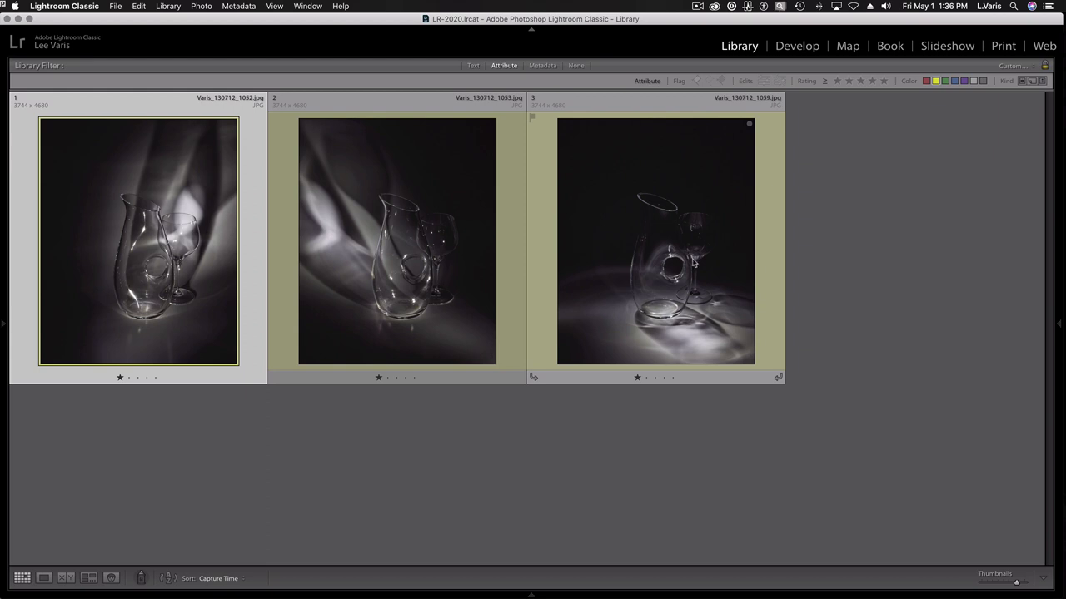
left_click(439, 249, "super")
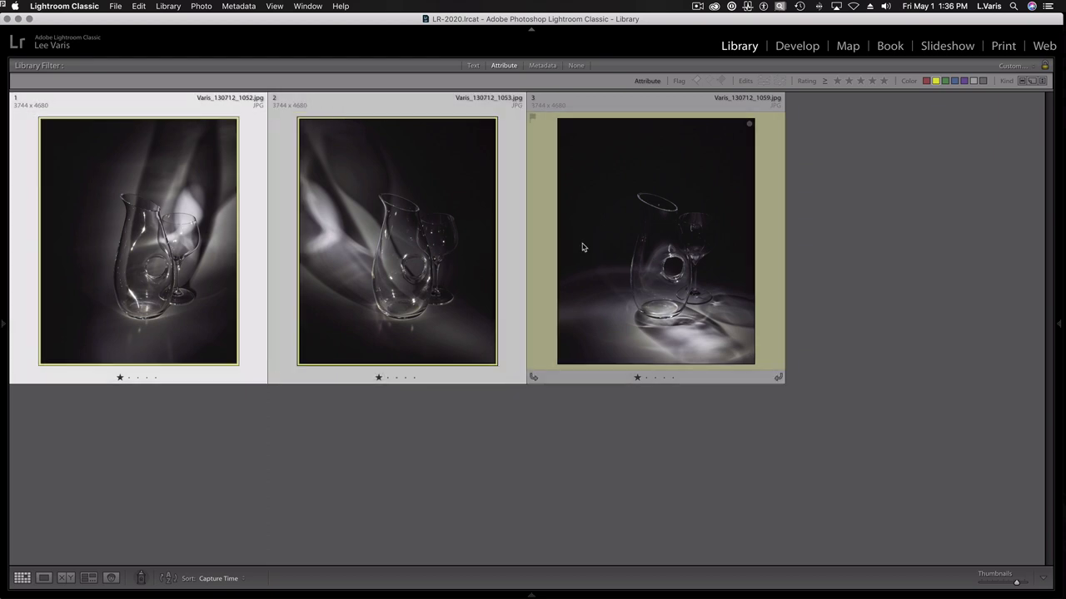
left_click(639, 247, "super")
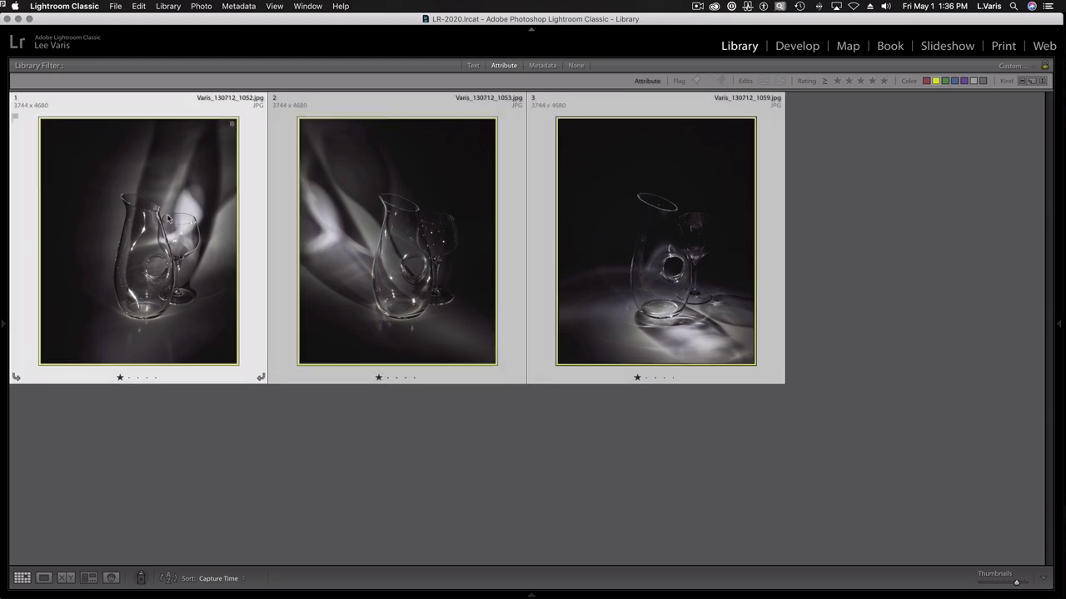
left_click(201, 6)
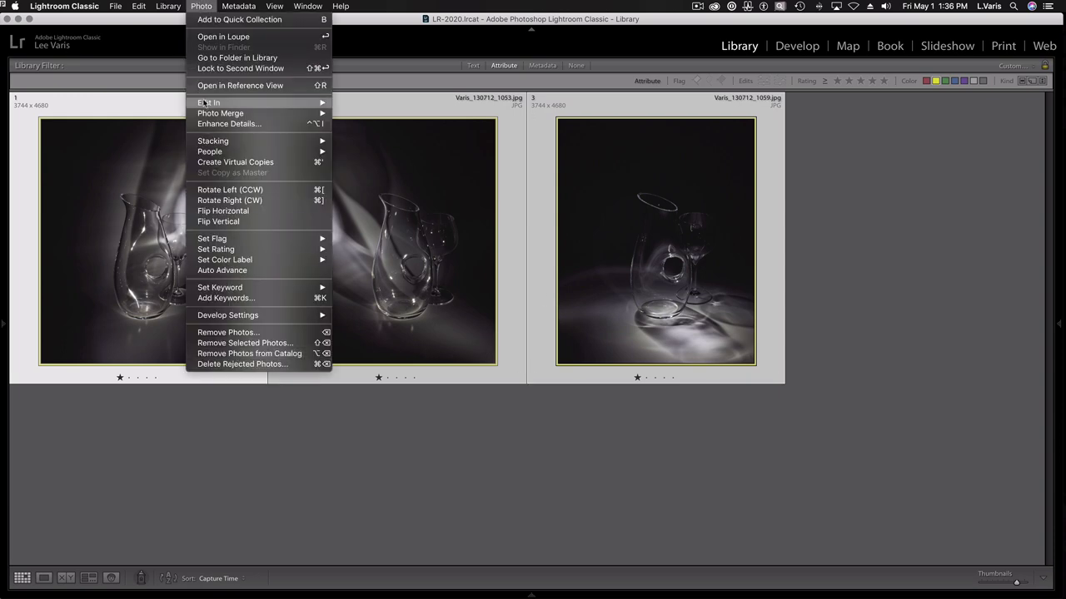
mouse_move(210, 105)
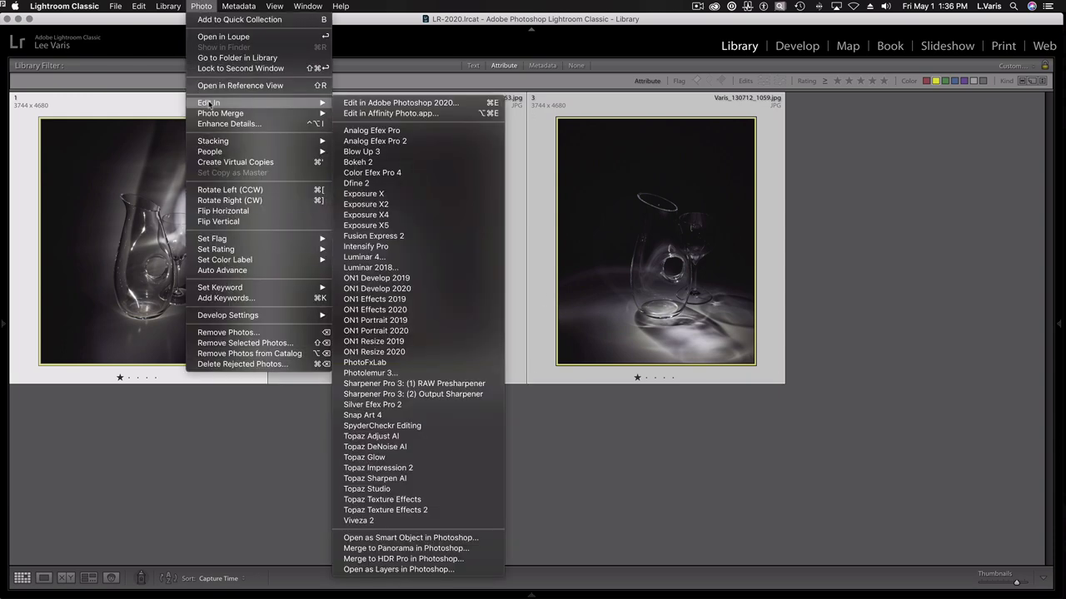
Step: Open the three glass photos as Photoshop layers, hide layer 1052, and select layer 1053
left_click(464, 570)
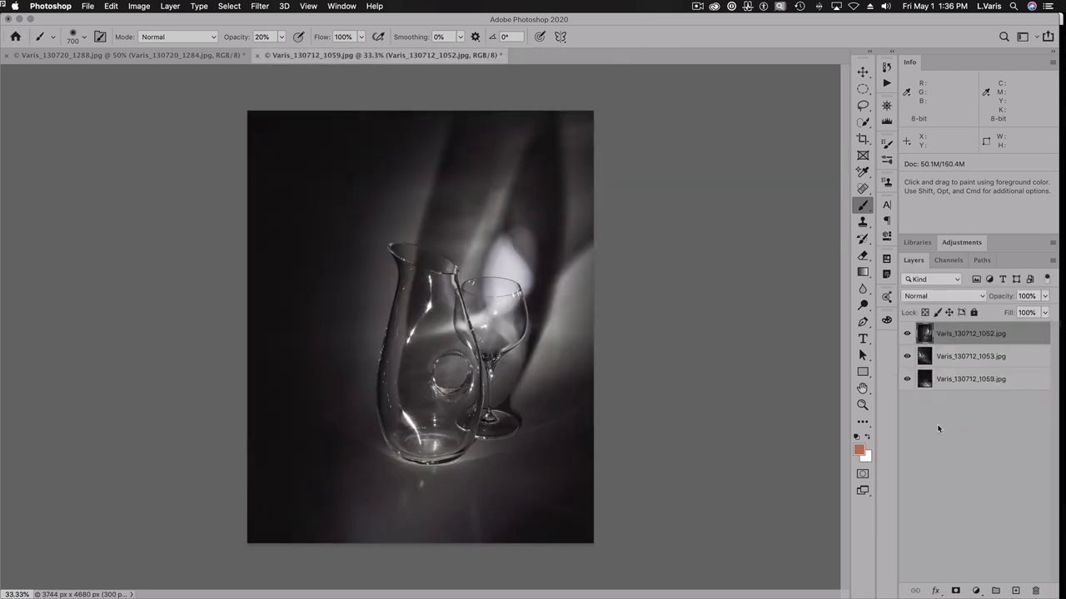
left_click(908, 334)
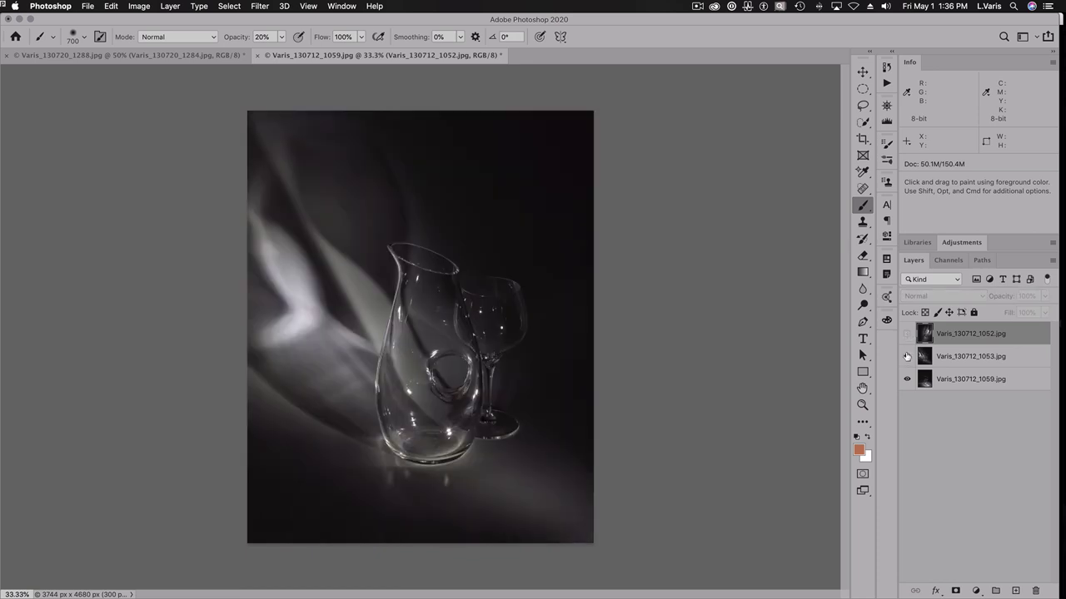
left_click(907, 356)
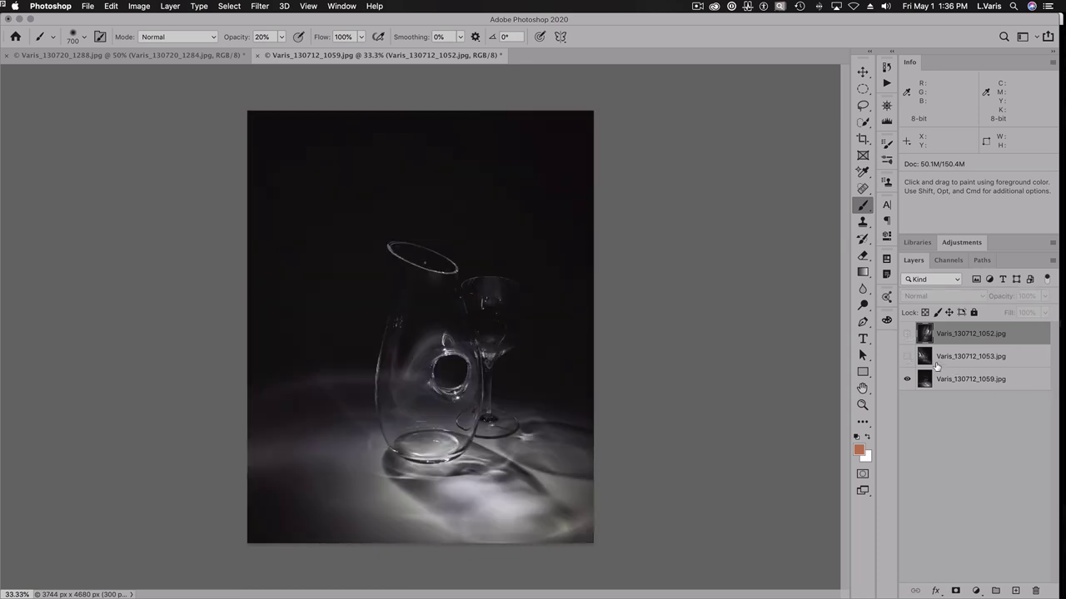
left_click(905, 357)
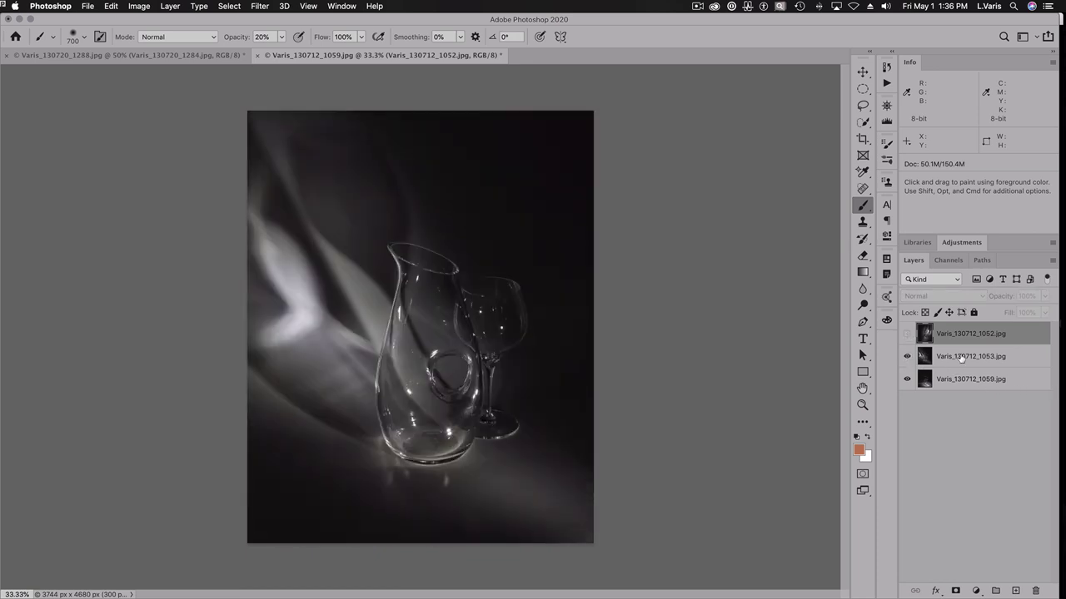
left_click(962, 356)
Step: Blend layer 1053 and the top 1052 layer in Screen mode, toggling the top layer to compare
left_click(949, 298)
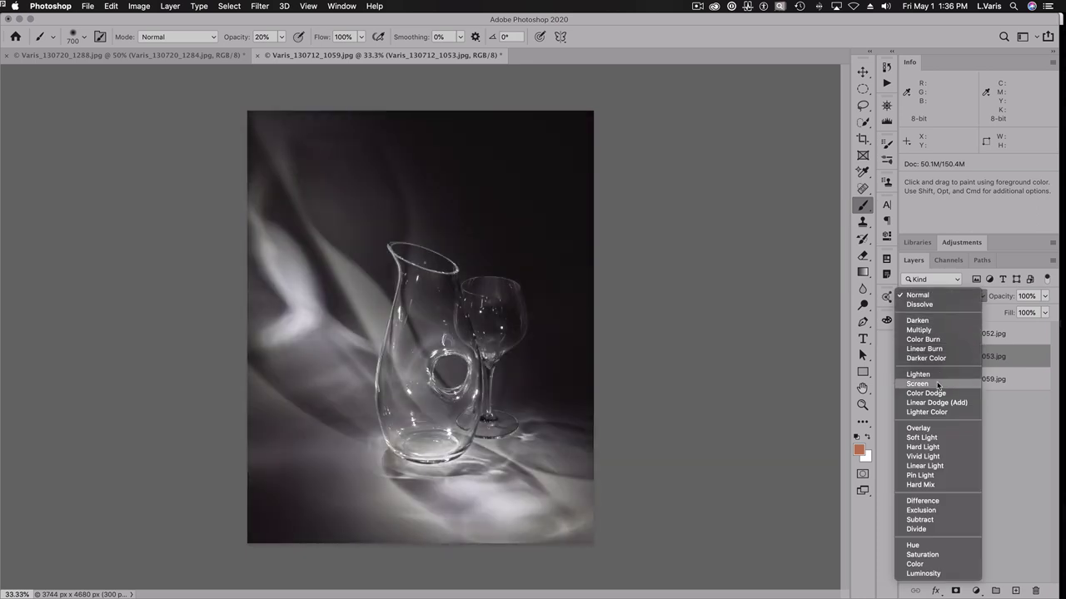
left_click(938, 385)
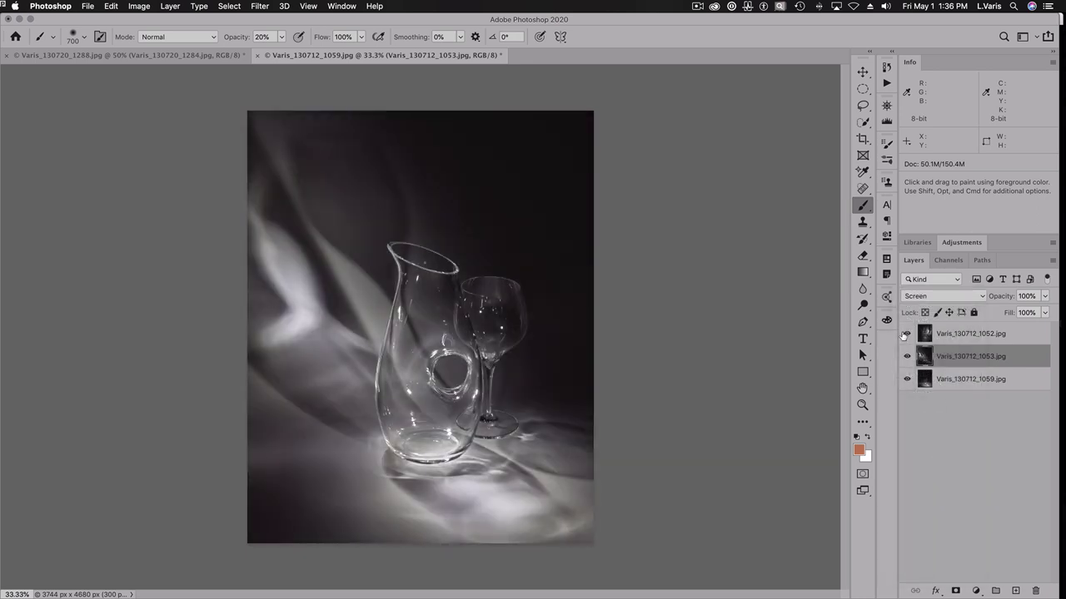
left_click(905, 333)
left_click(920, 334)
left_click(944, 296)
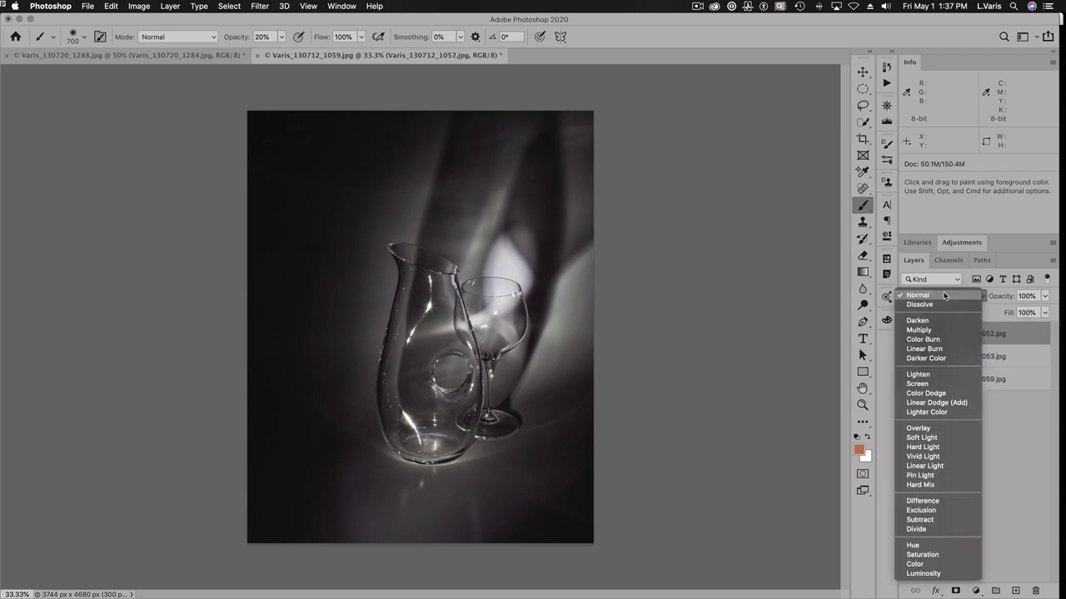
left_click(943, 385)
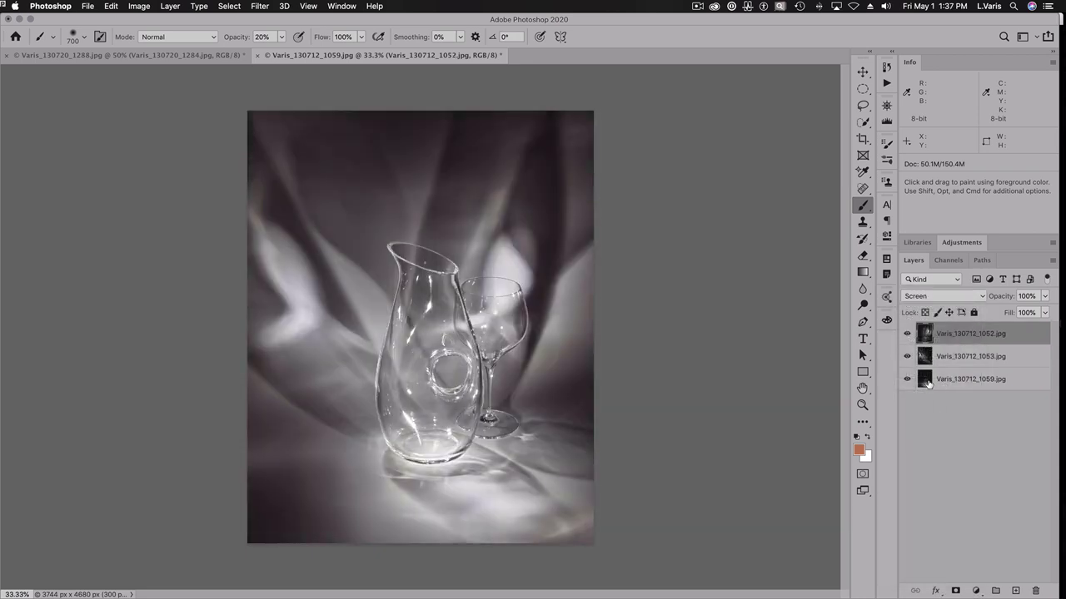
left_click(907, 335)
left_click(907, 335)
Step: Restrict layer Varis_130712_1059's blending to the green channel only
double_click(1026, 378)
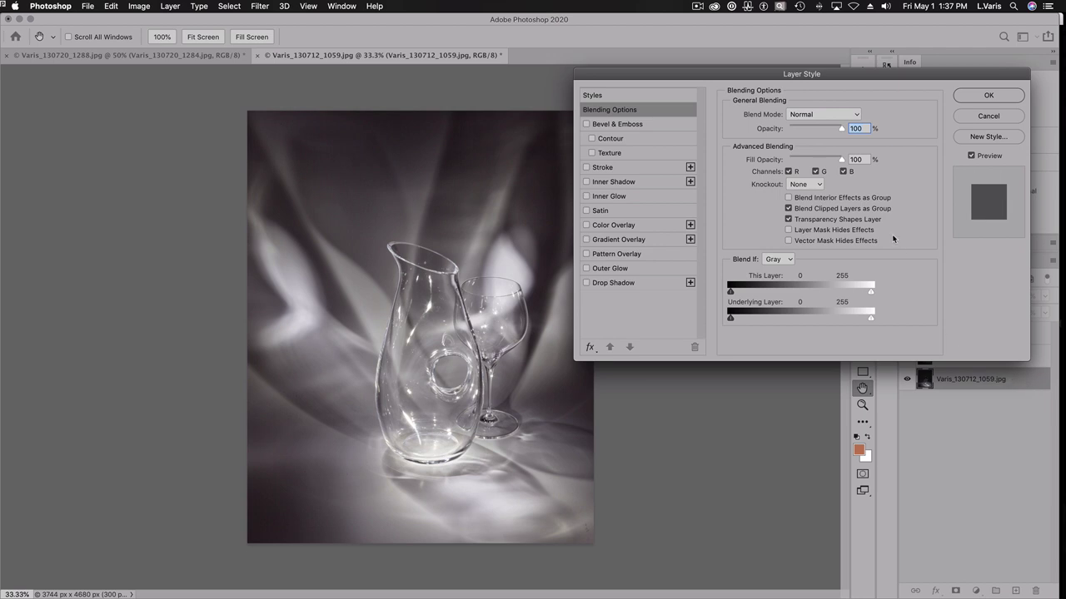
left_click(787, 171)
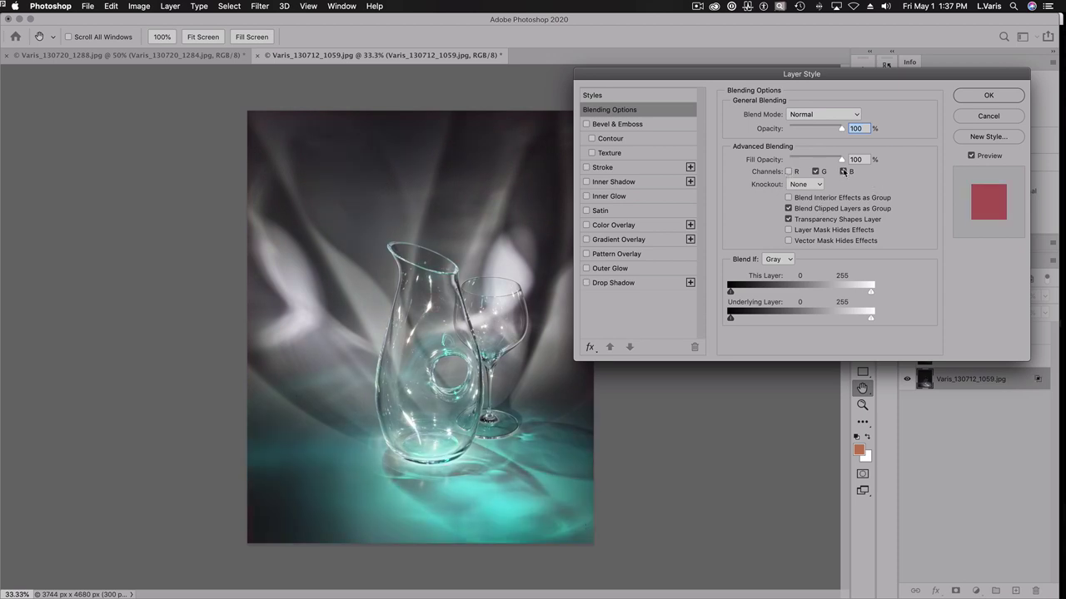
left_click(842, 172)
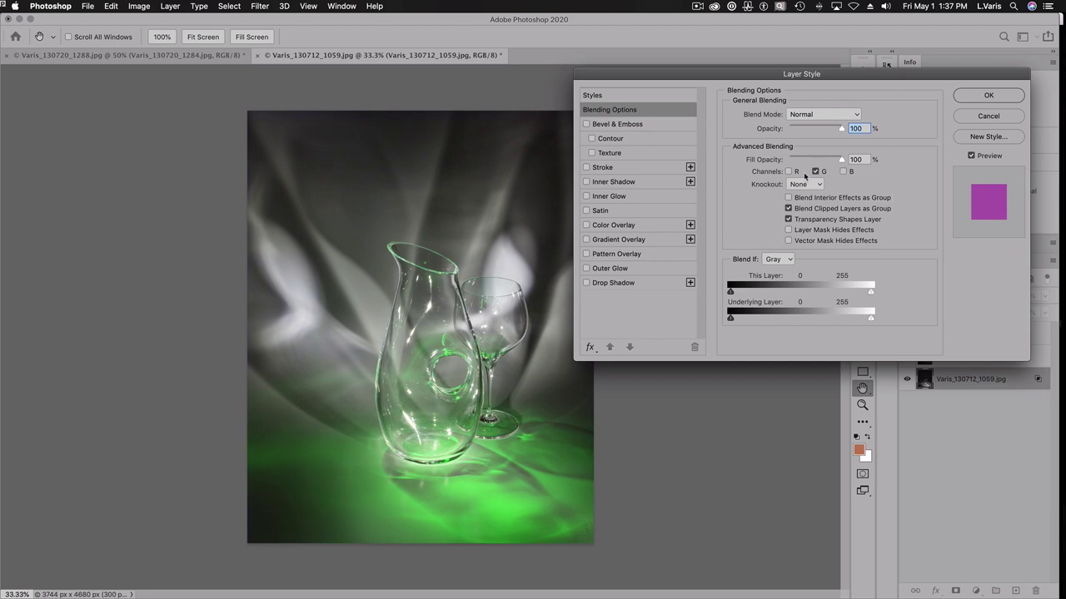
left_click(988, 95)
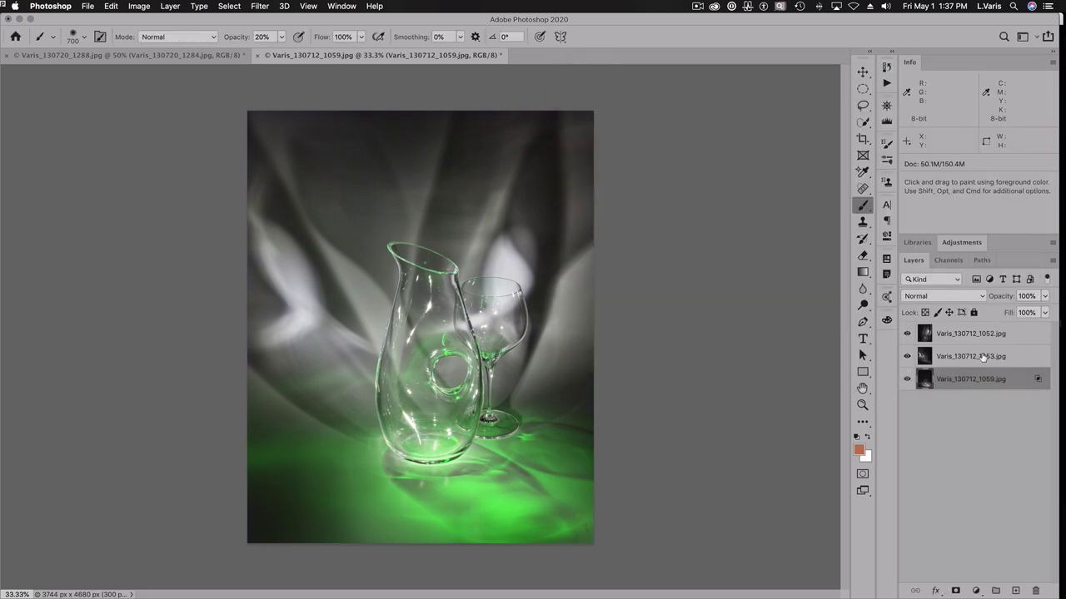
Step: Restrict layer Varis_130712_1053's blending to the red channel only
double_click(1035, 355)
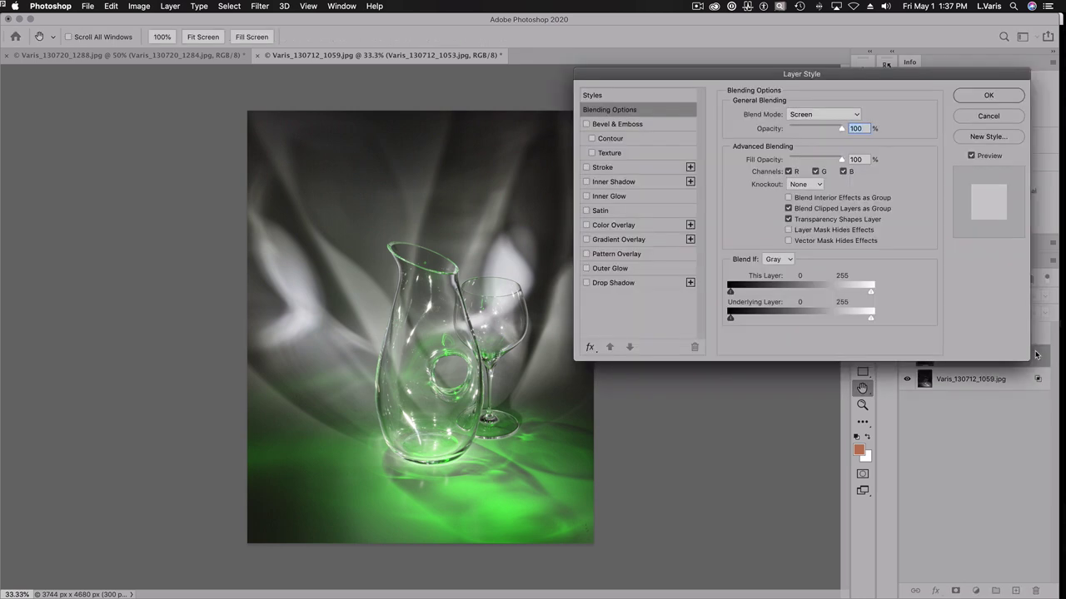
left_click(844, 173)
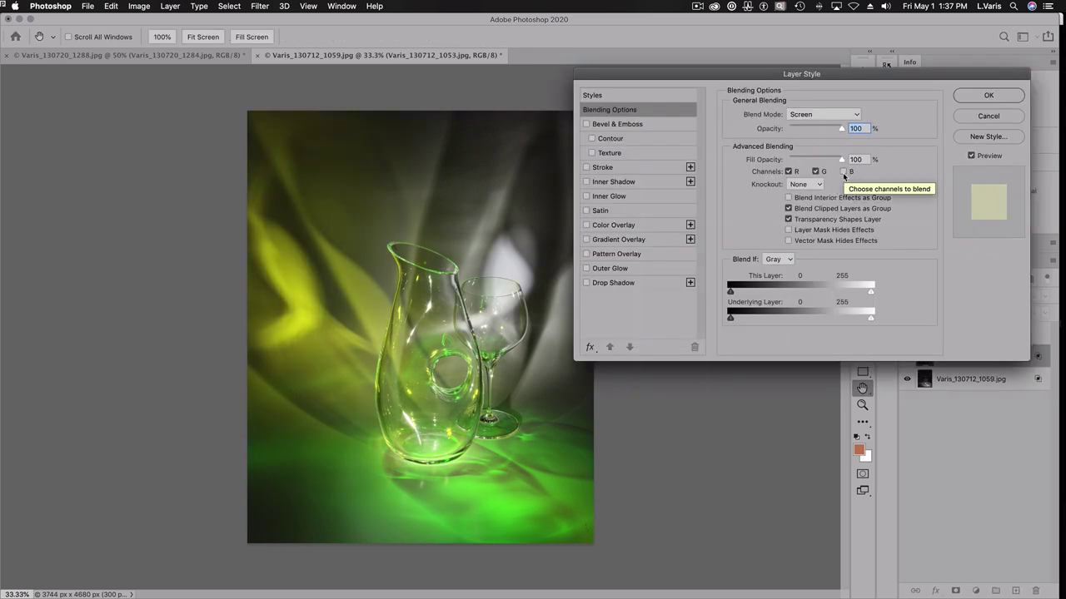
left_click(816, 171)
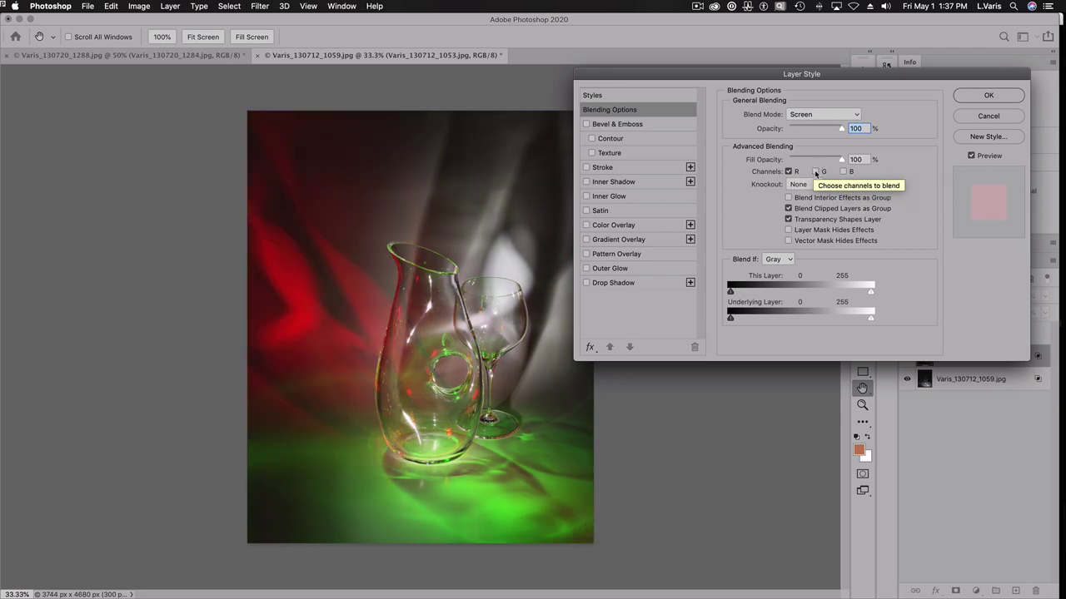
left_click(964, 102)
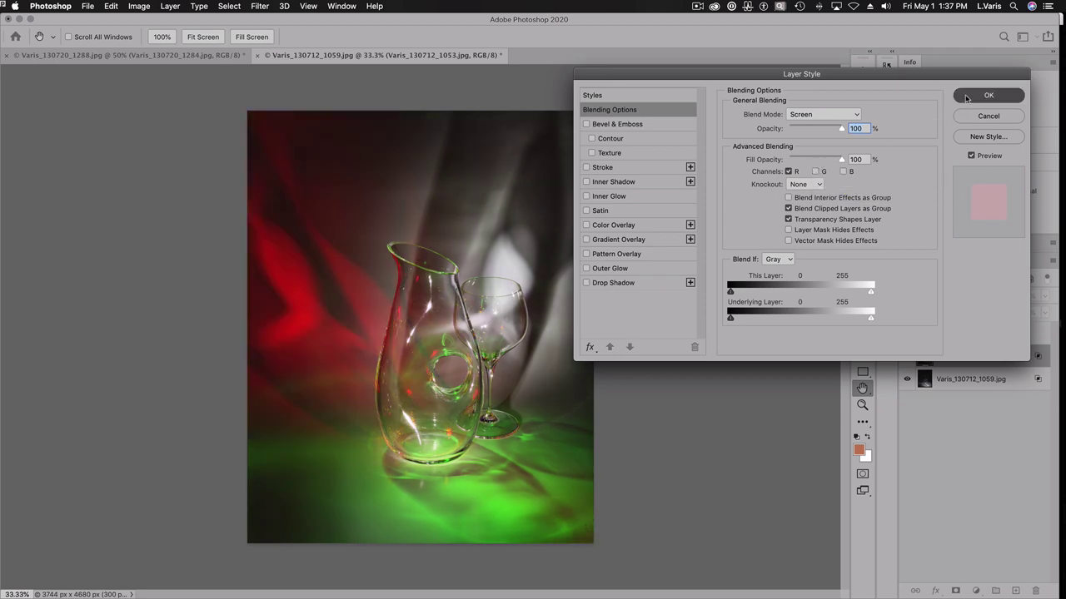
left_click(979, 333)
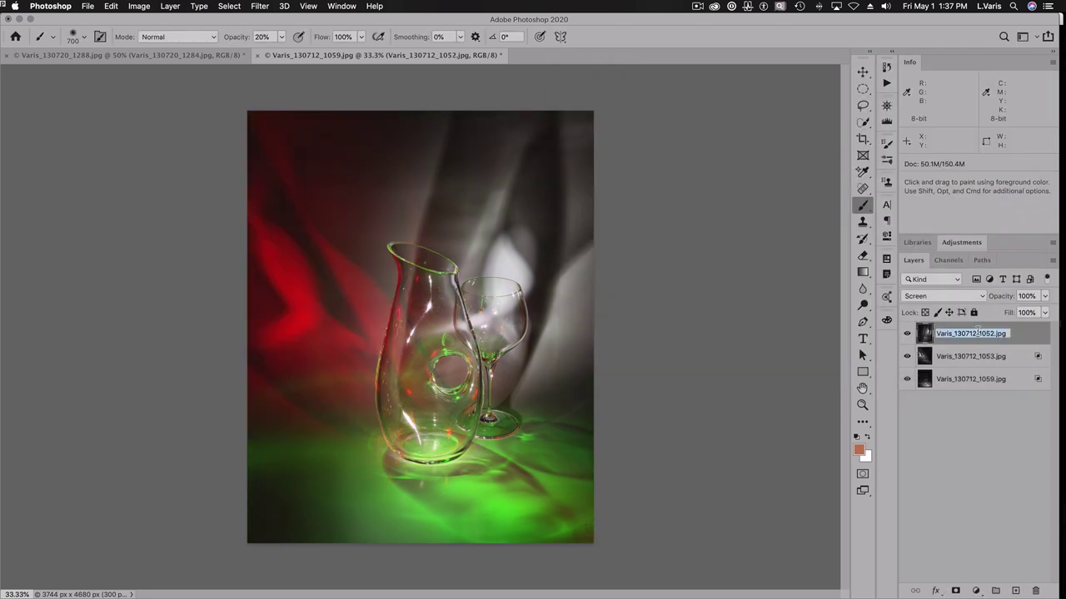
Step: Make layer Varis_130712_1052 blend only the B channel, then duplicate it as a copy layer
double_click(1028, 335)
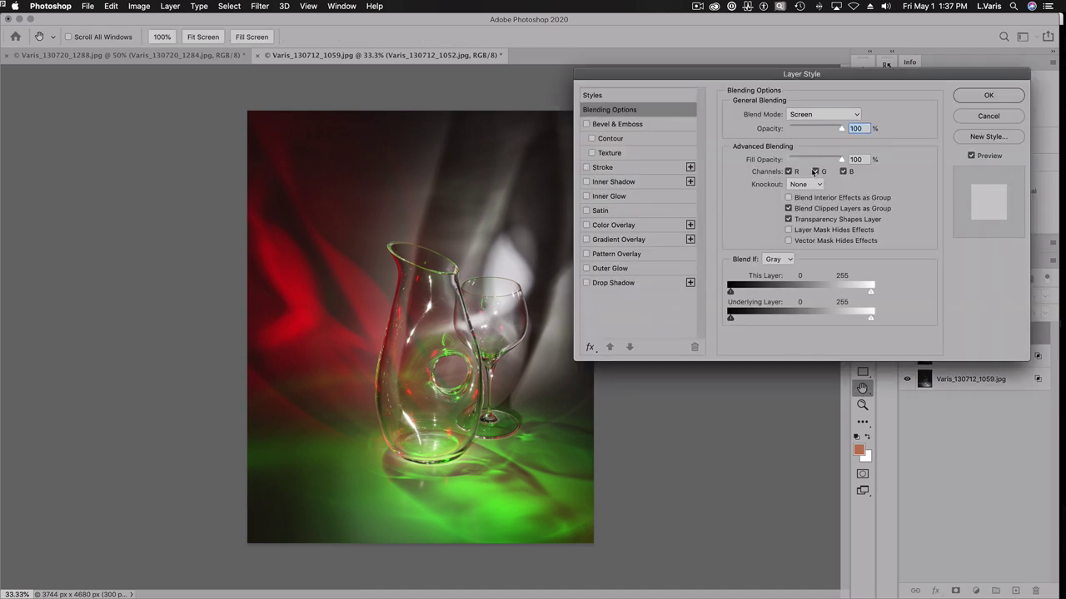
left_click(788, 172)
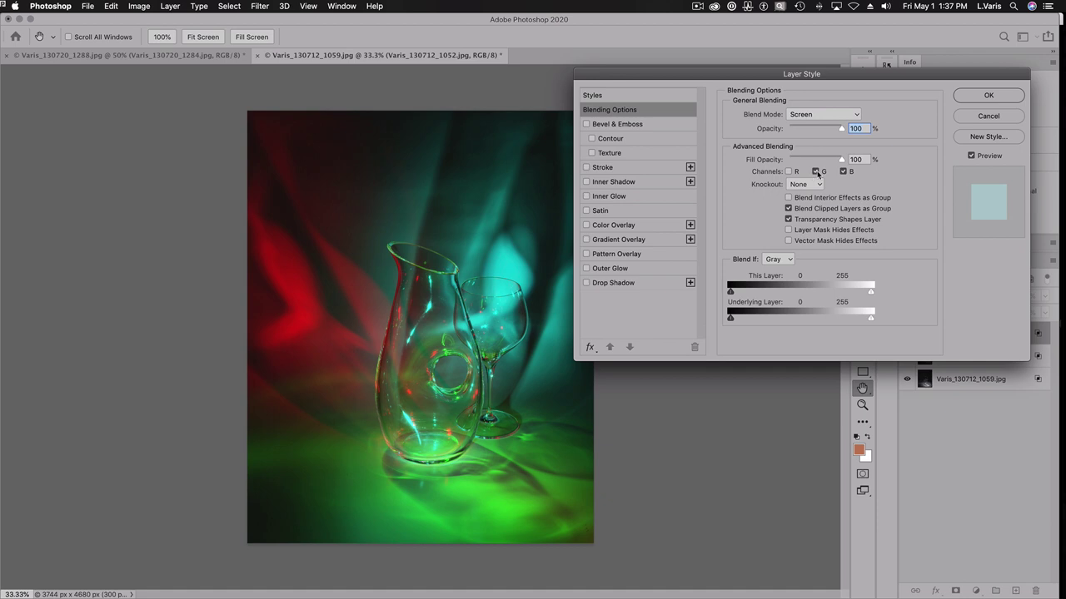
left_click(816, 171)
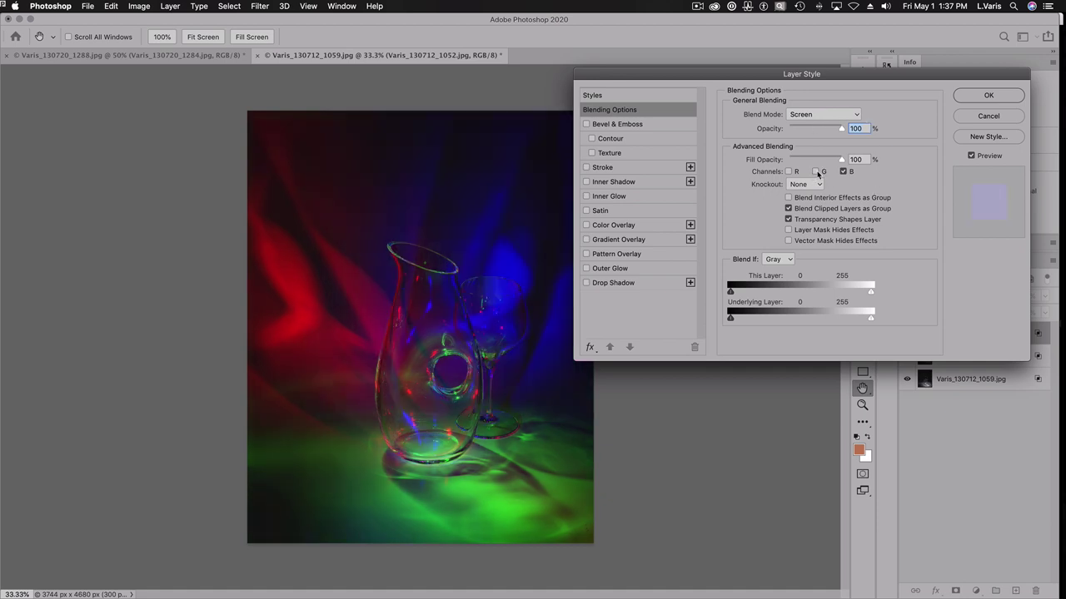
left_click(816, 172)
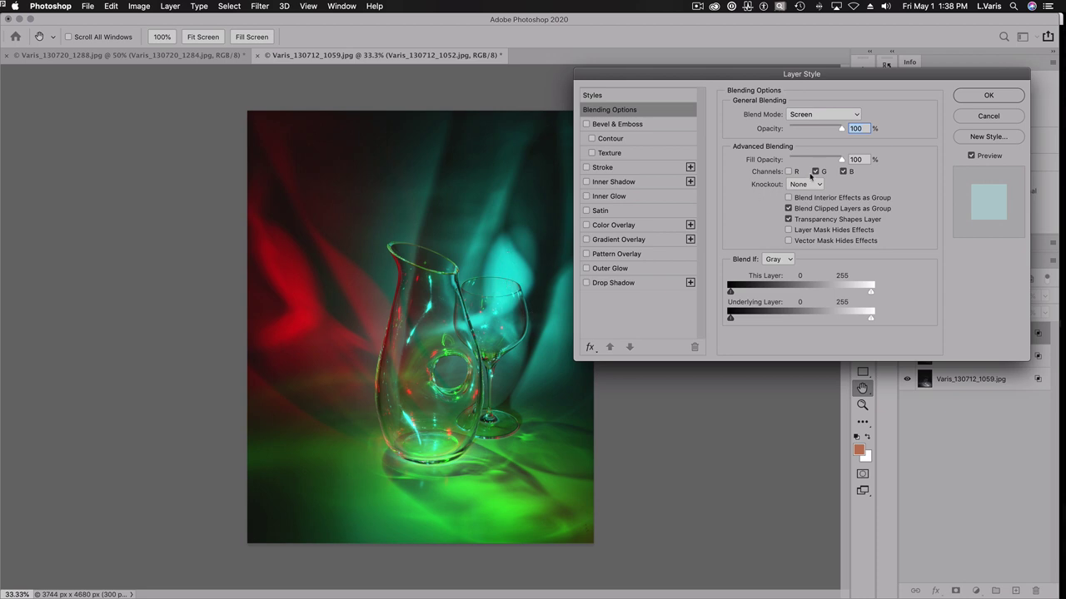
left_click(815, 171)
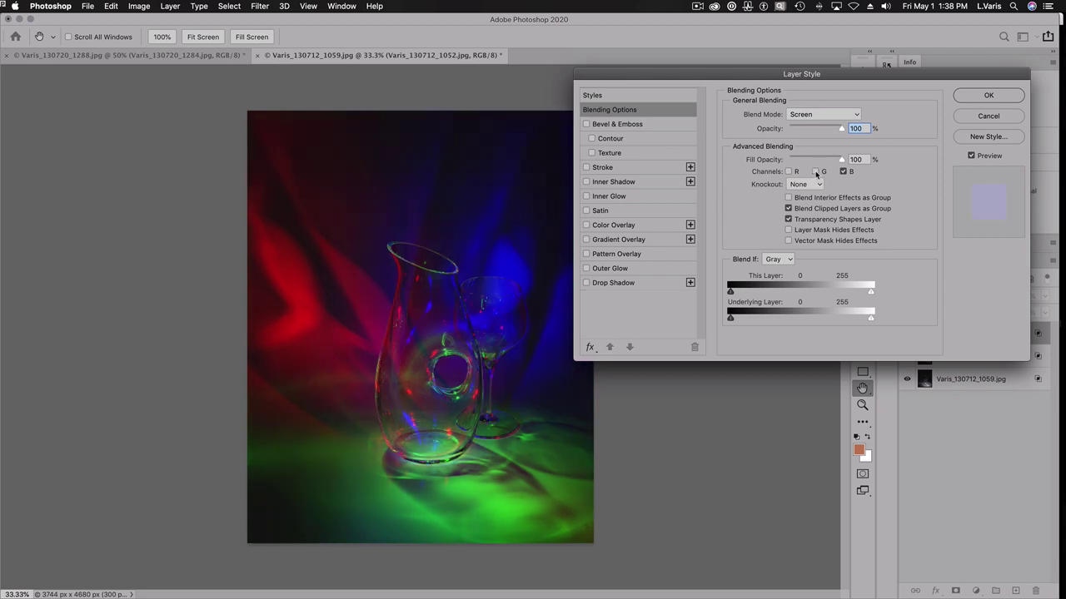
left_click(979, 97)
left_click_drag(926, 335, 1015, 590)
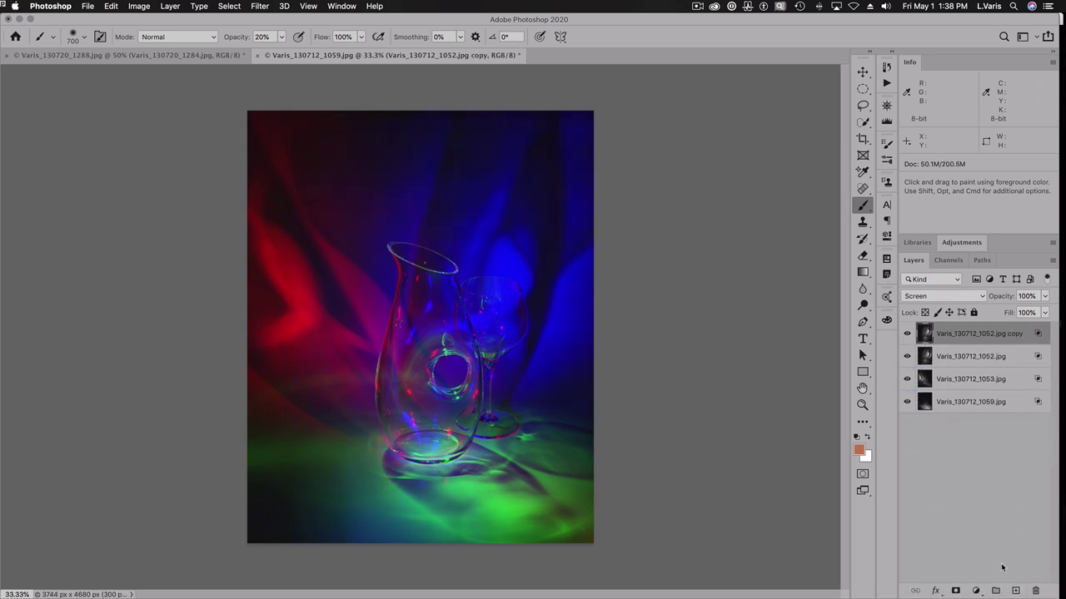
Step: Switch the 1052 copy layer's blending channel from blue to green only
double_click(1038, 333)
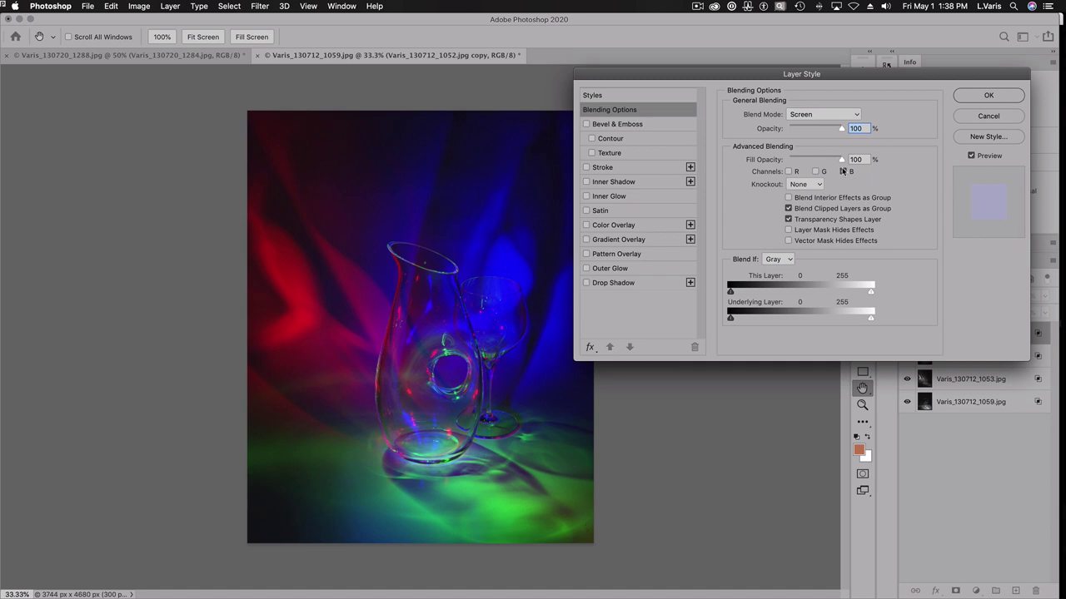
left_click(842, 171)
left_click(814, 171)
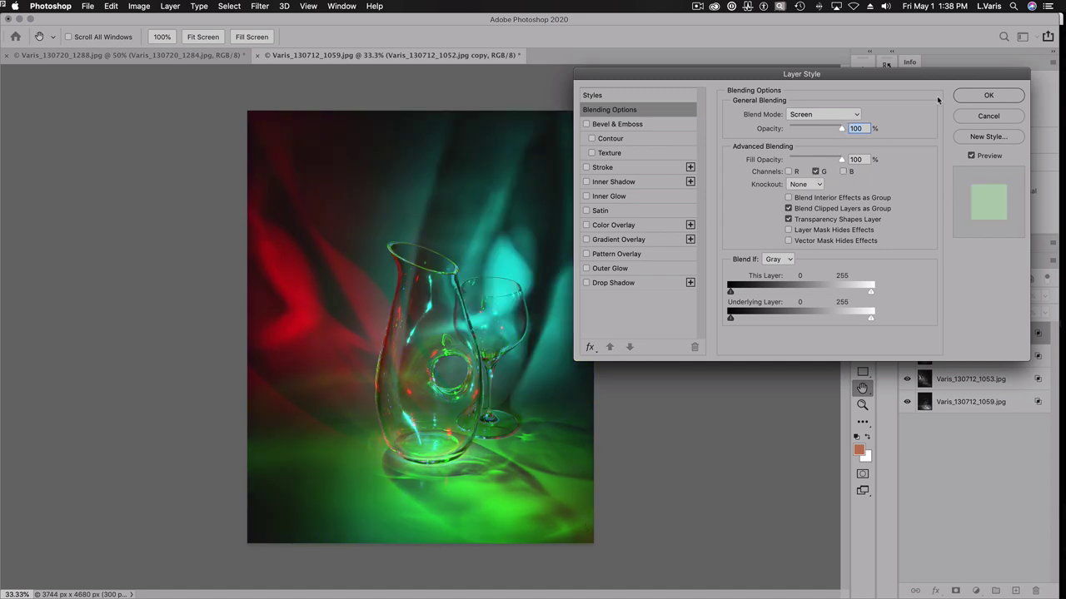
left_click(962, 98)
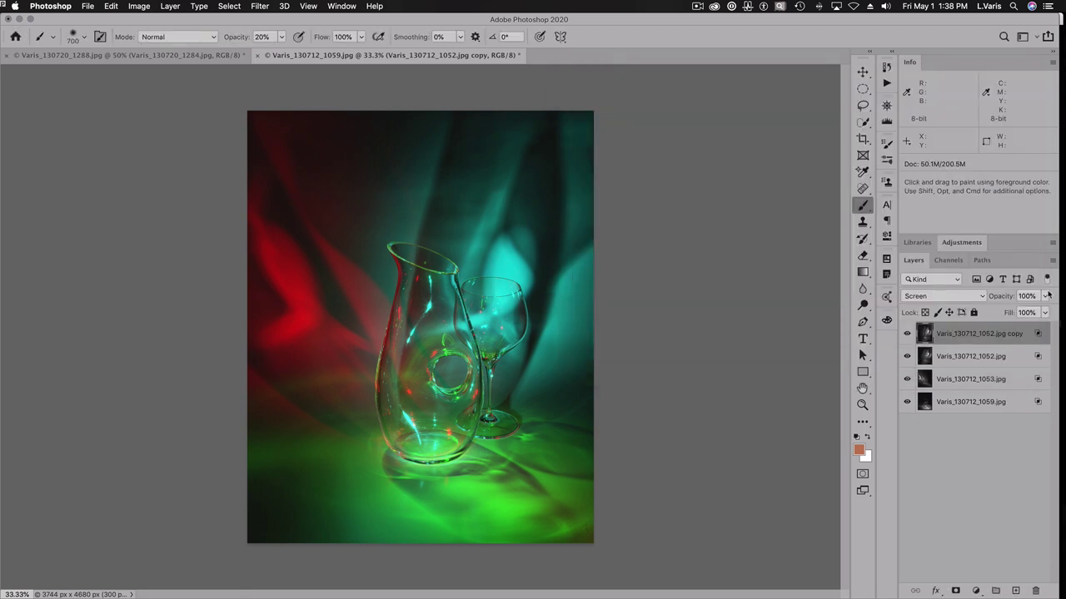
Step: Lower the copy layer's opacity to 54% and hide it to compare
left_click(1046, 296)
left_click_drag(1044, 312, 1023, 315)
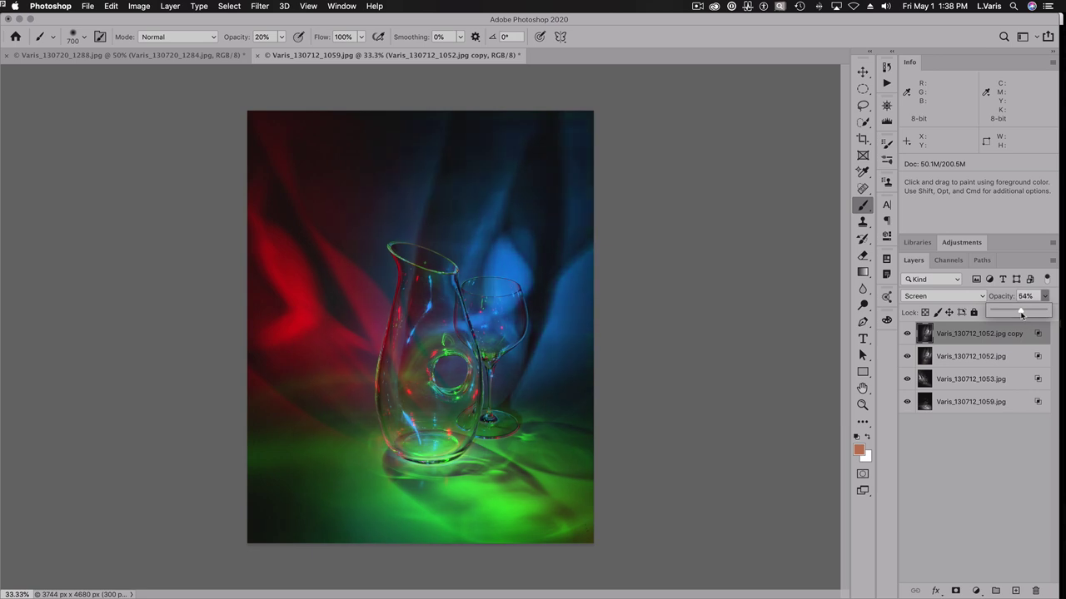
left_click(906, 334)
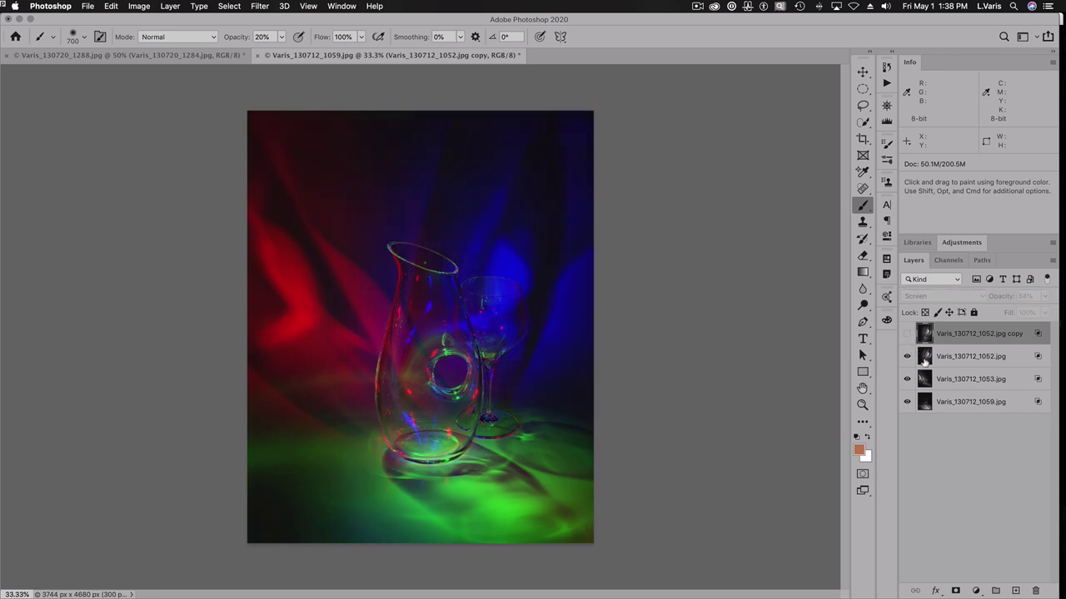
Step: Show the 1052 copy layer again, keep it selected, and switch to Lightroom Classic
left_click(984, 358)
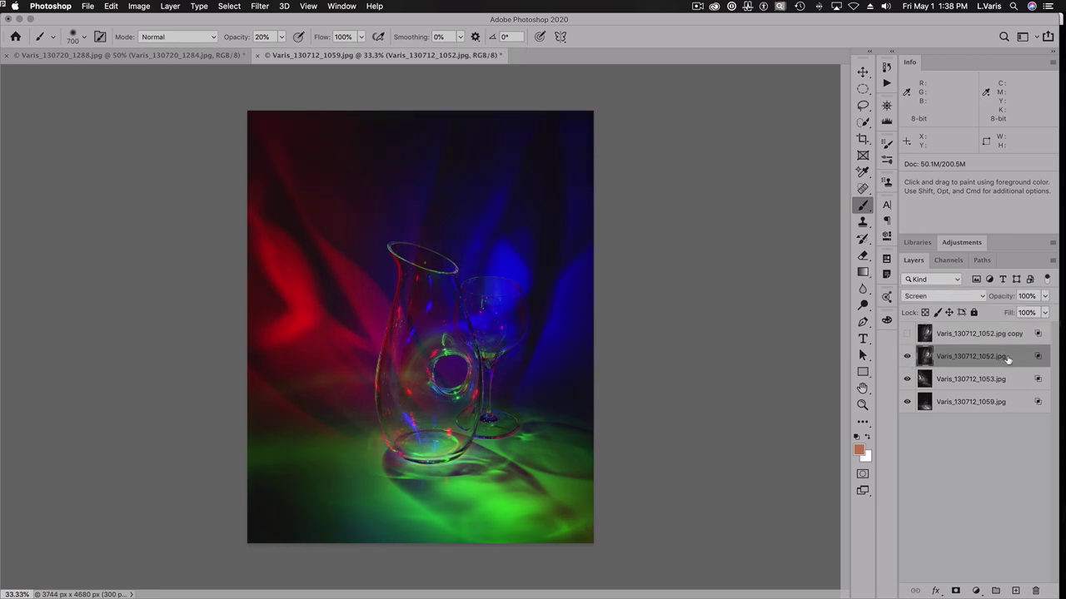
left_click(909, 334)
left_click(966, 333)
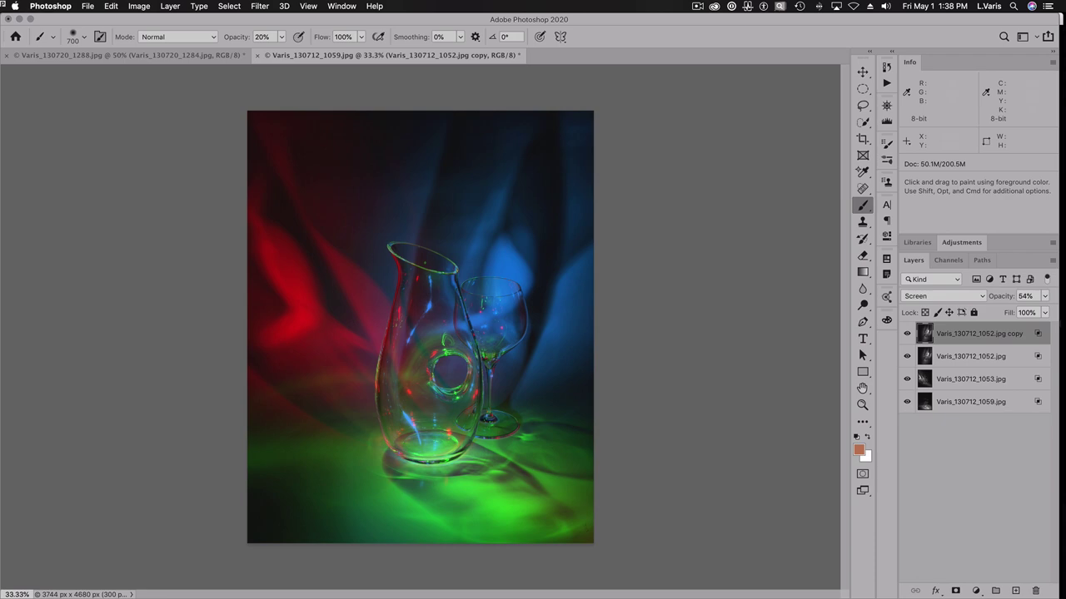
key("super+Tab")
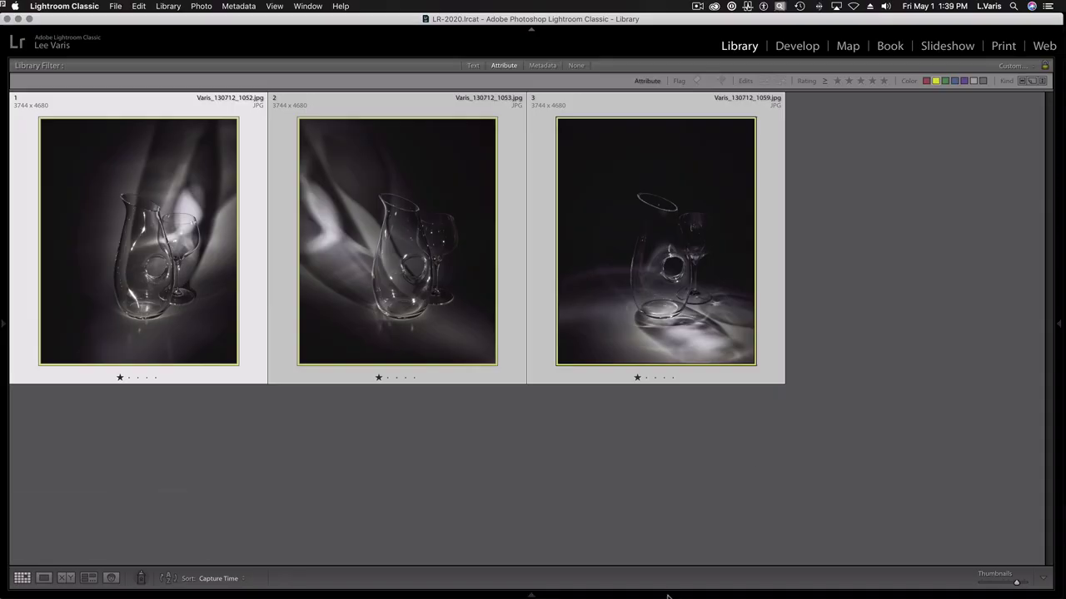
Step: Filter the Library to red-labelled photos and select all ten vase exposures, 1157 through 1173
mouse_move(667, 596)
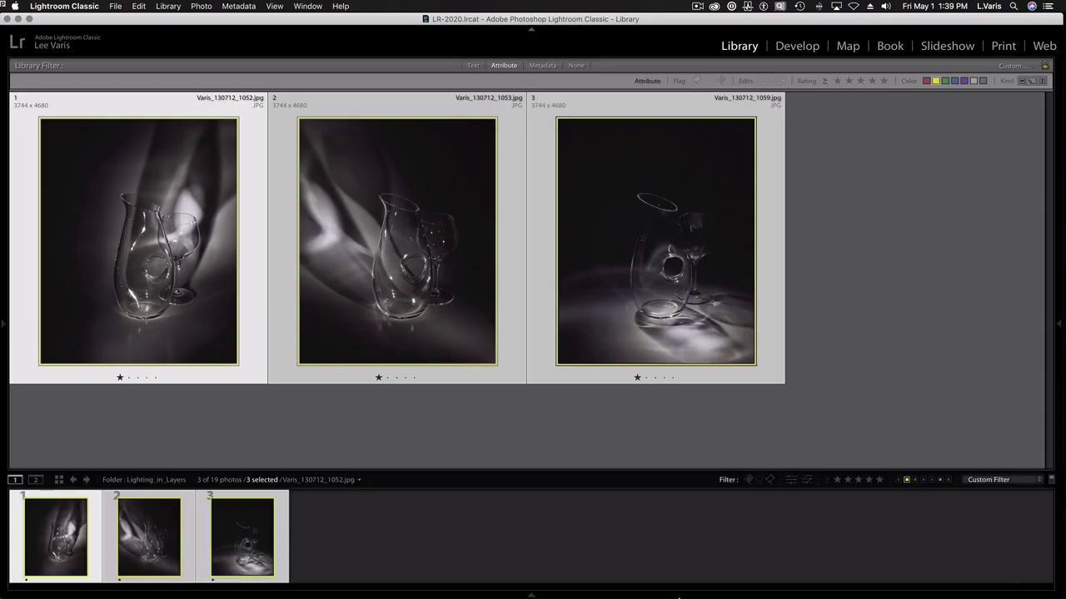
left_click(906, 481)
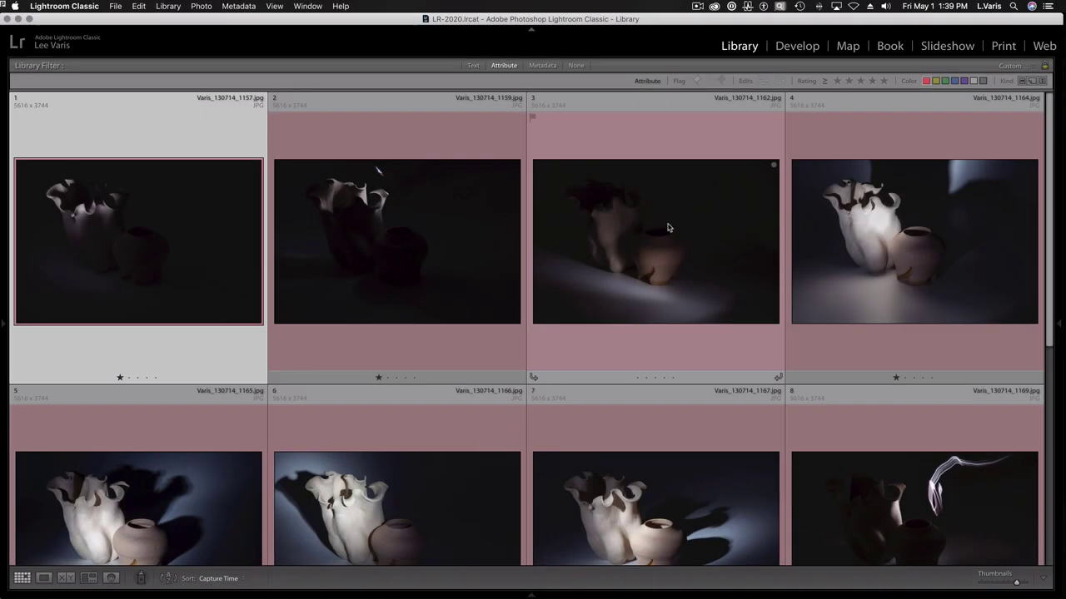
scroll(703, 268, "down", 3)
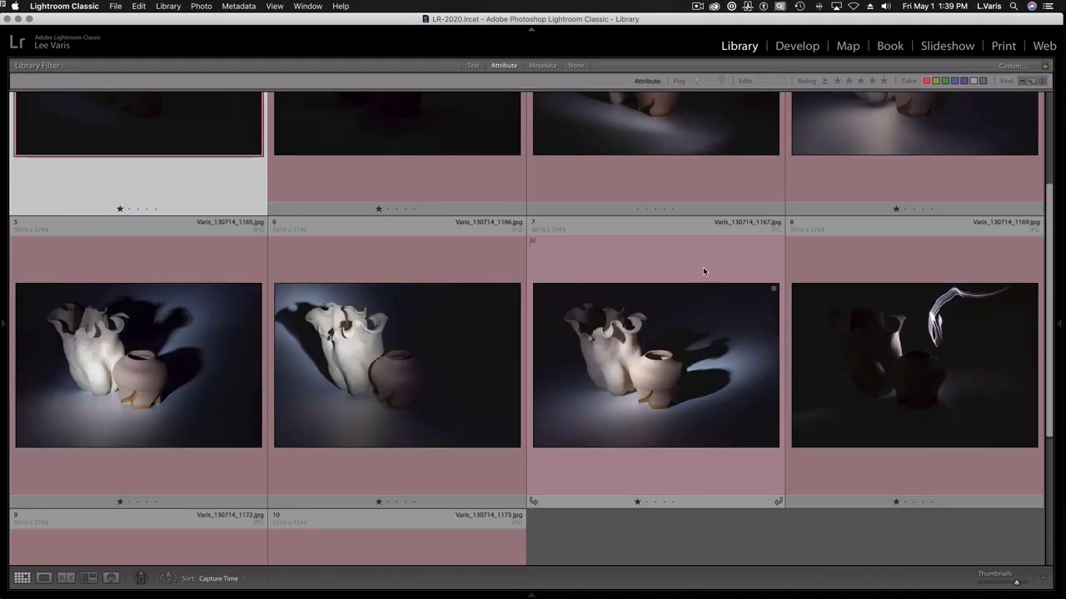
scroll(703, 269, "down", 3)
scroll(703, 271, "down", 1)
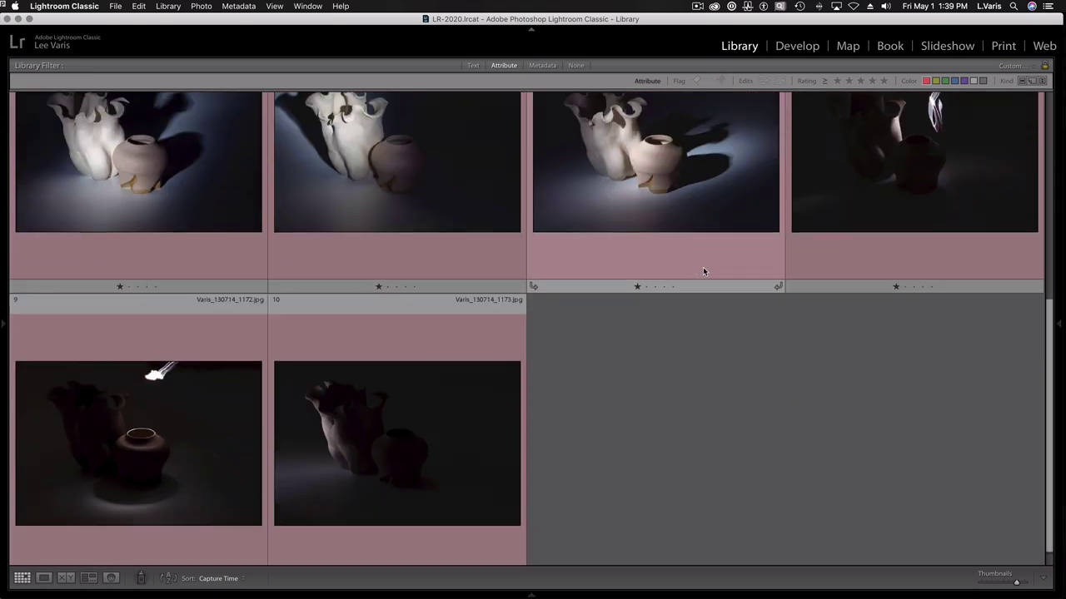
scroll(702, 272, "up", 10)
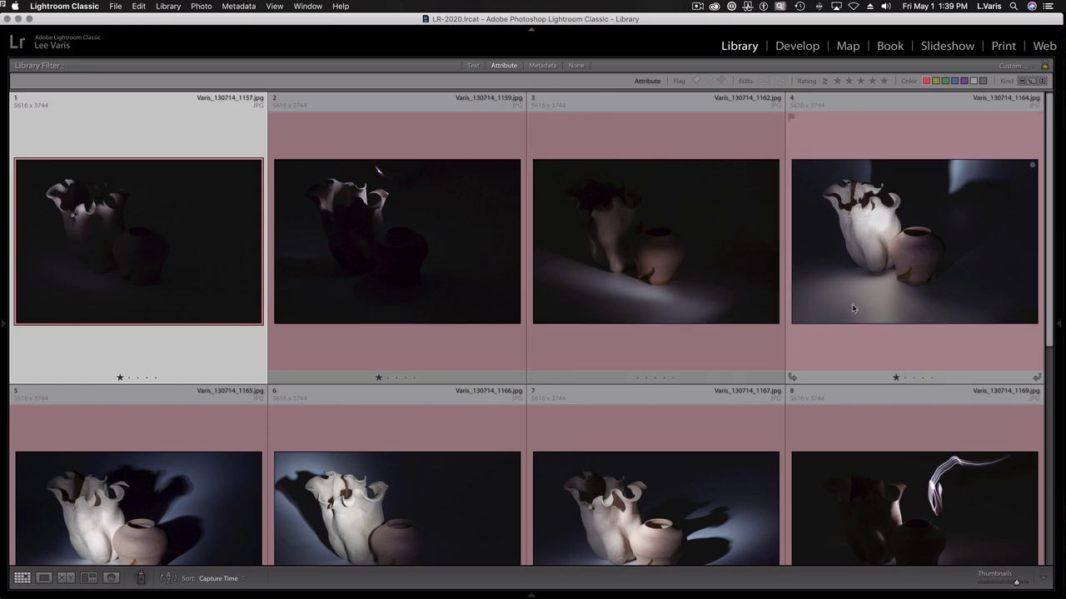
scroll(847, 327, "down", 10)
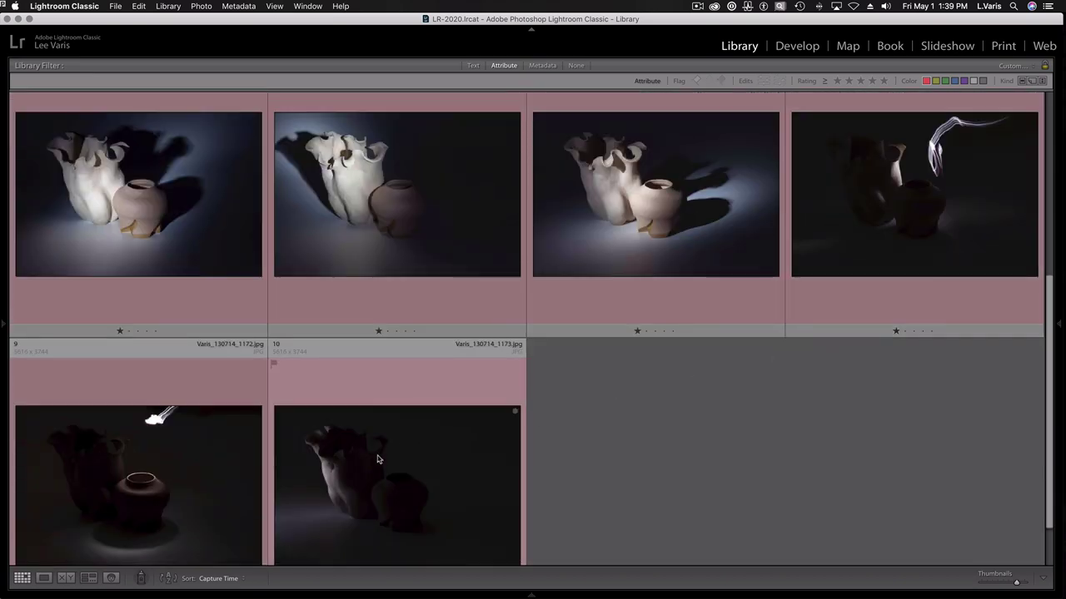
key("super+a")
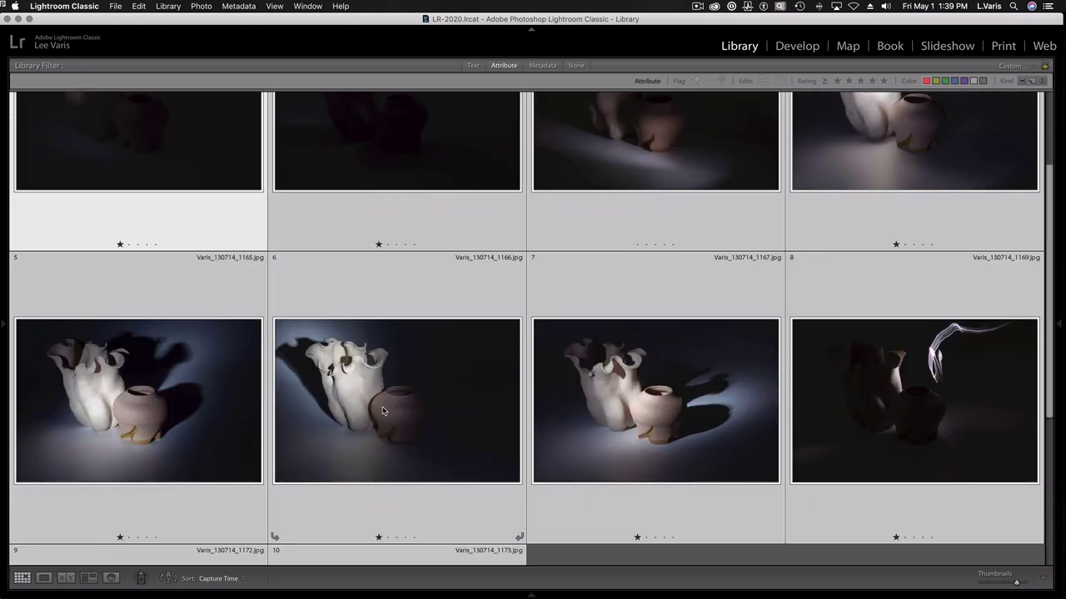
scroll(382, 410, "up", 10)
scroll(382, 410, "down", 10)
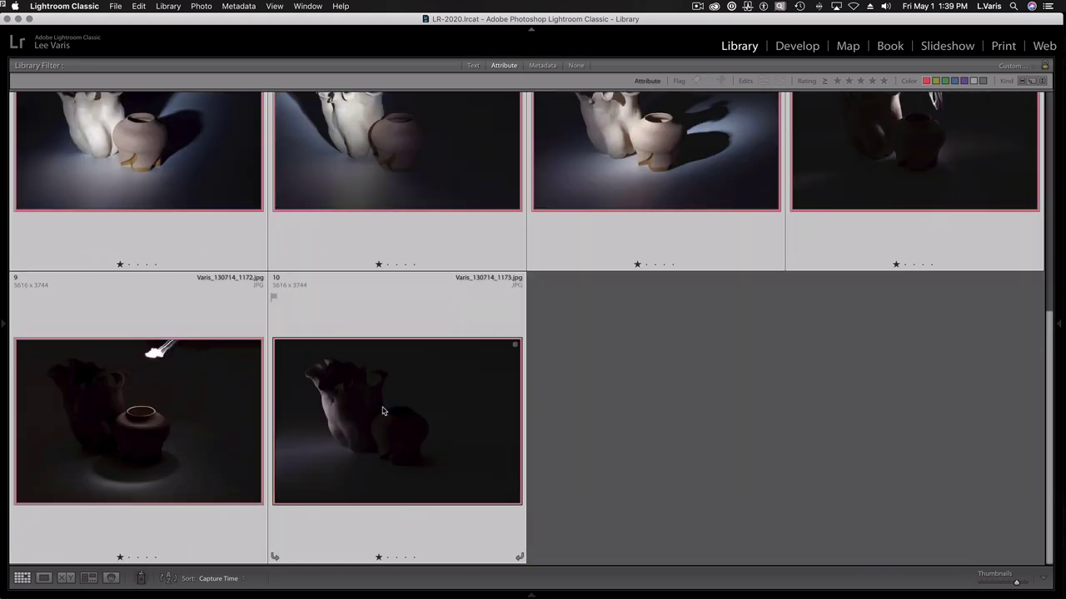
Step: Send the ten selected exposures via Photo > Edit In > Open as Layers in Photoshop
left_click(201, 7)
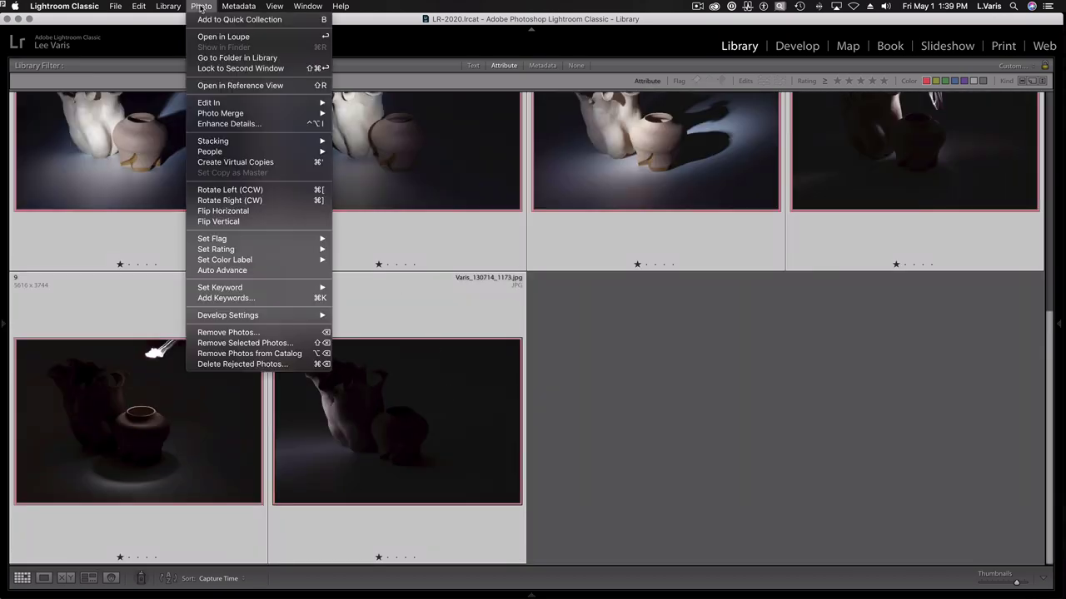
mouse_move(215, 102)
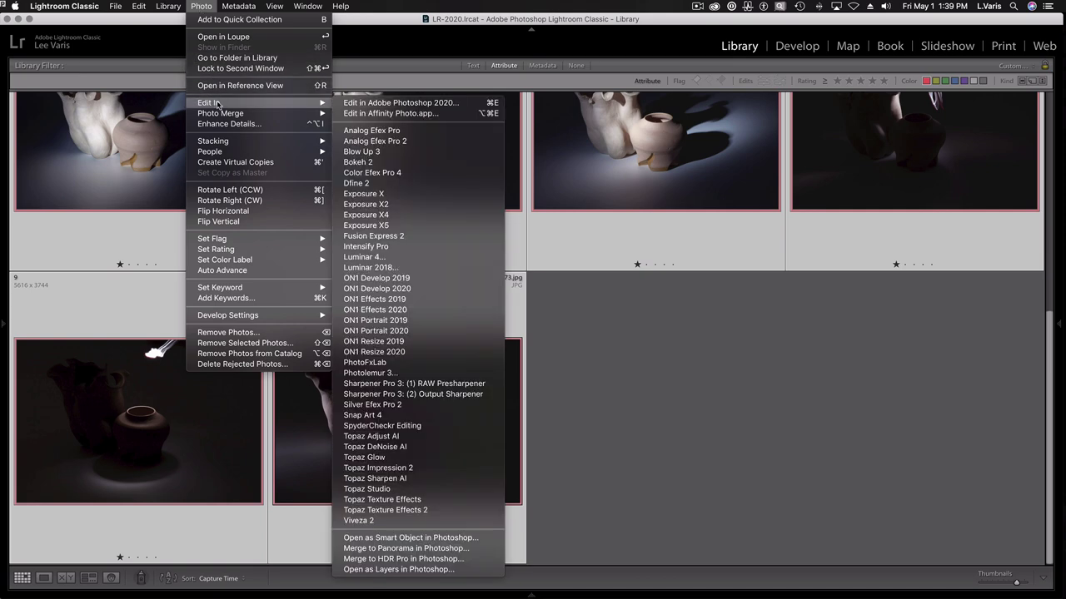
left_click(460, 569)
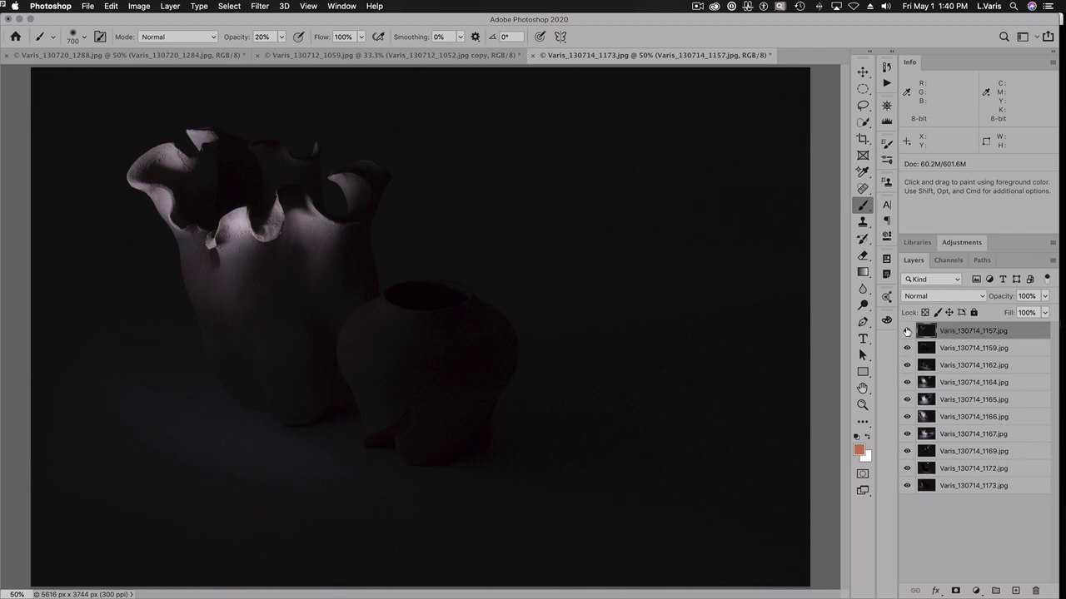
Step: Hide every layer except 1173, then show layer 1172 blended in Lighten mode
left_click_drag(907, 331, 934, 471)
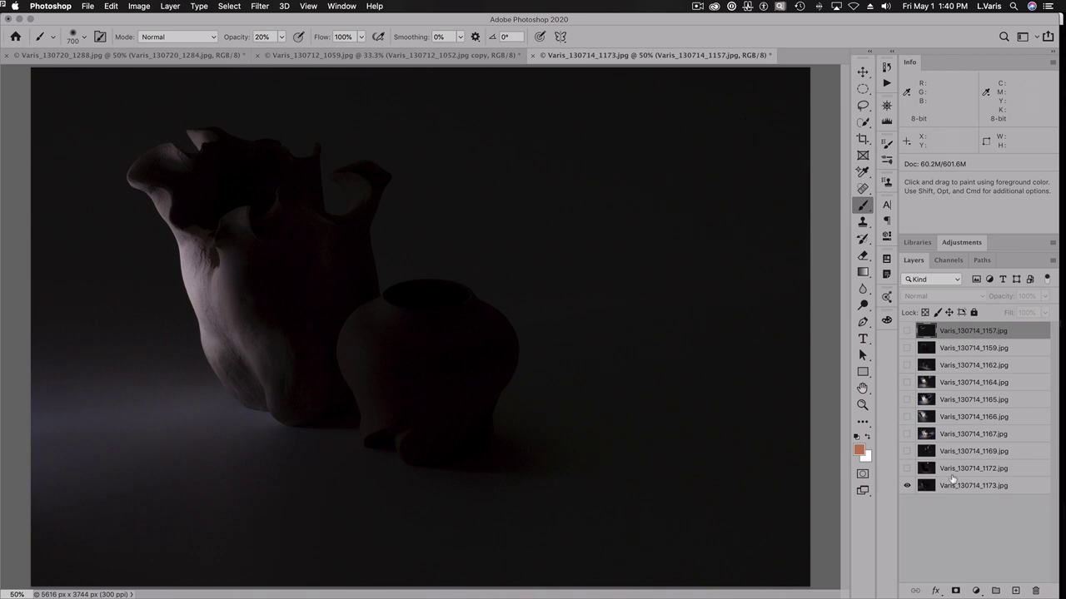
left_click(907, 468)
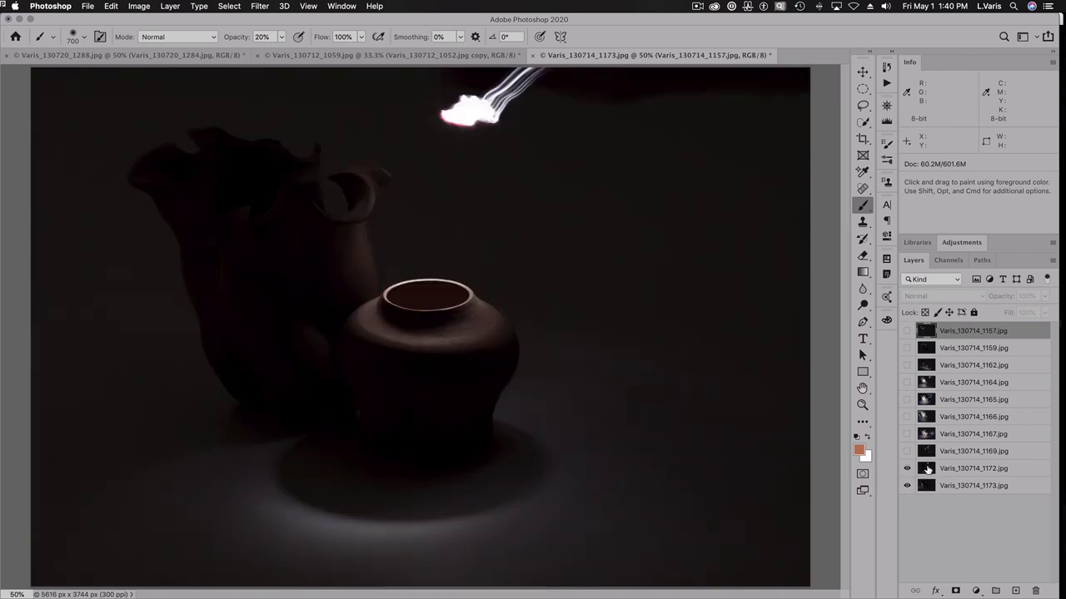
left_click(927, 469)
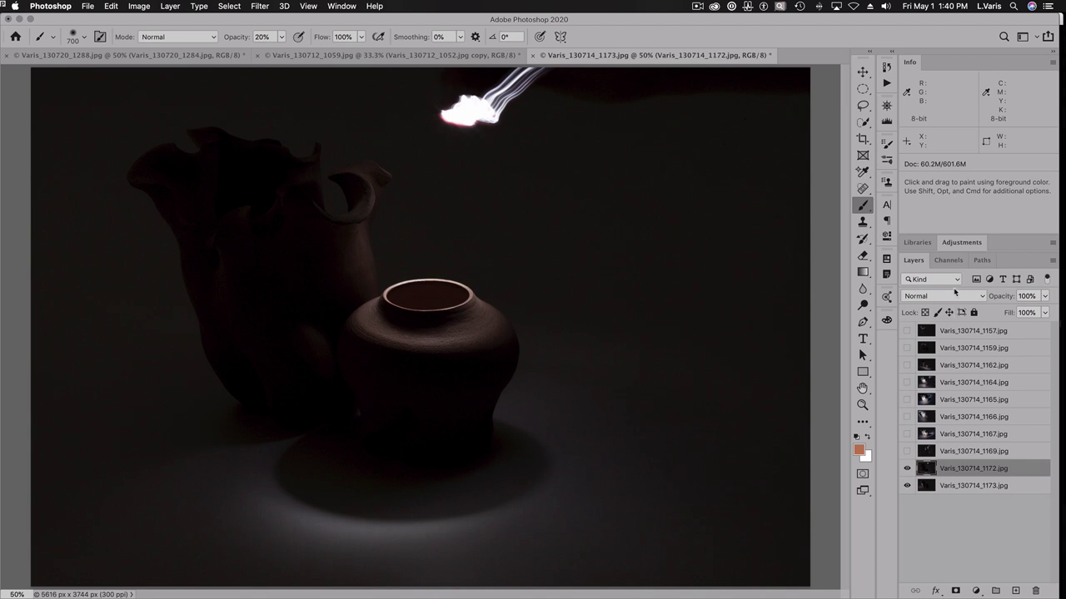
left_click(953, 298)
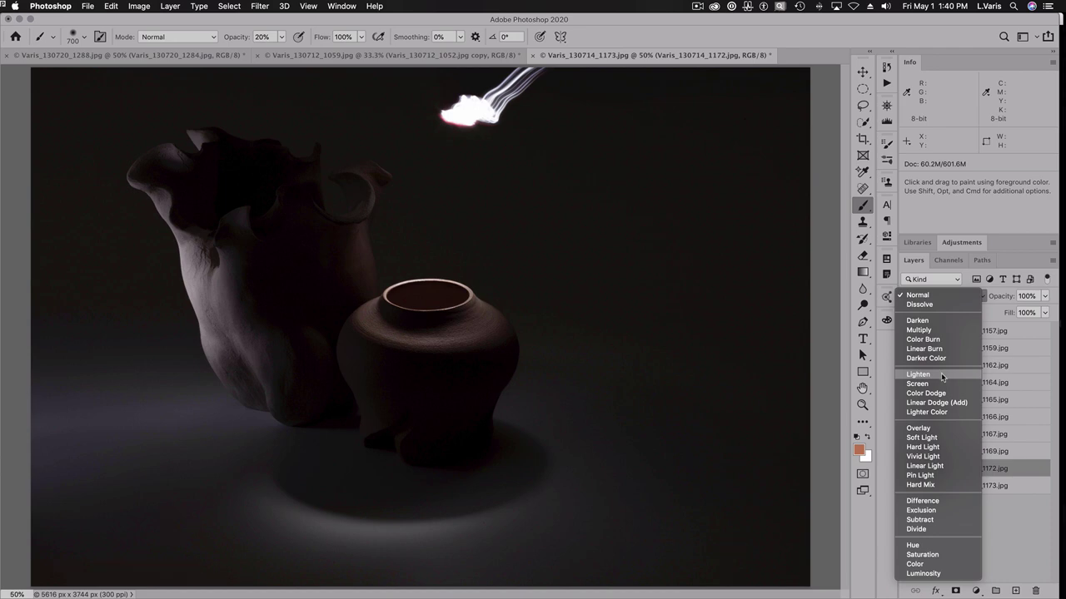
left_click(941, 374)
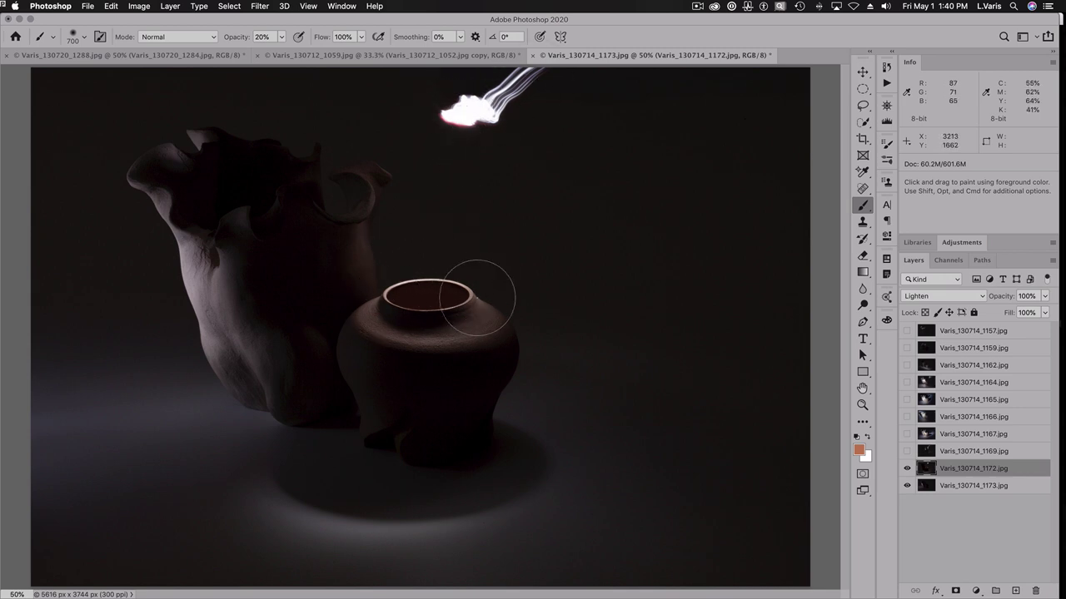
left_click(906, 468)
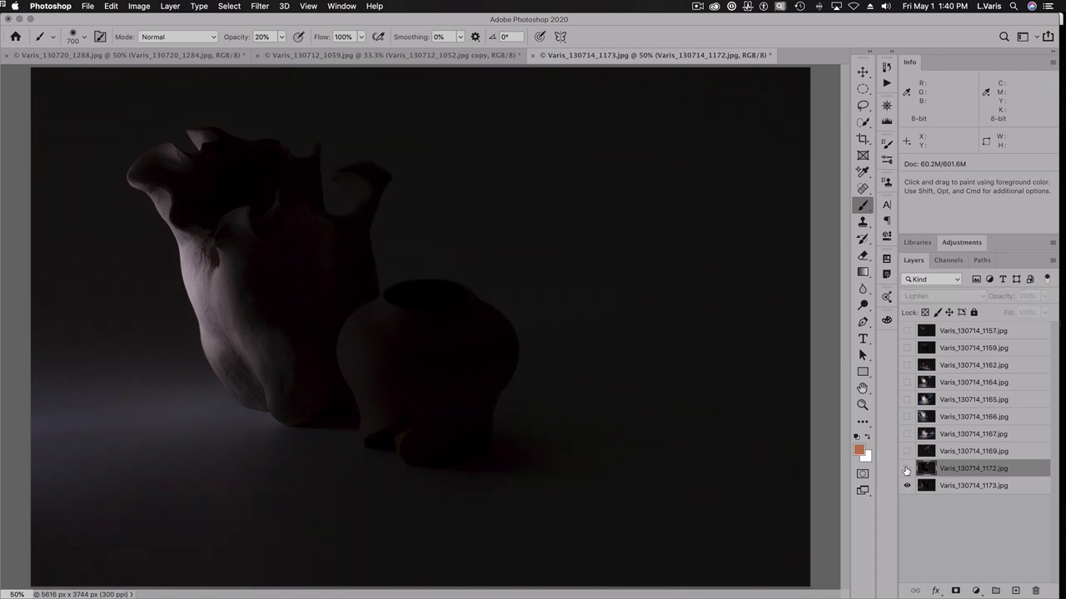
left_click(906, 468)
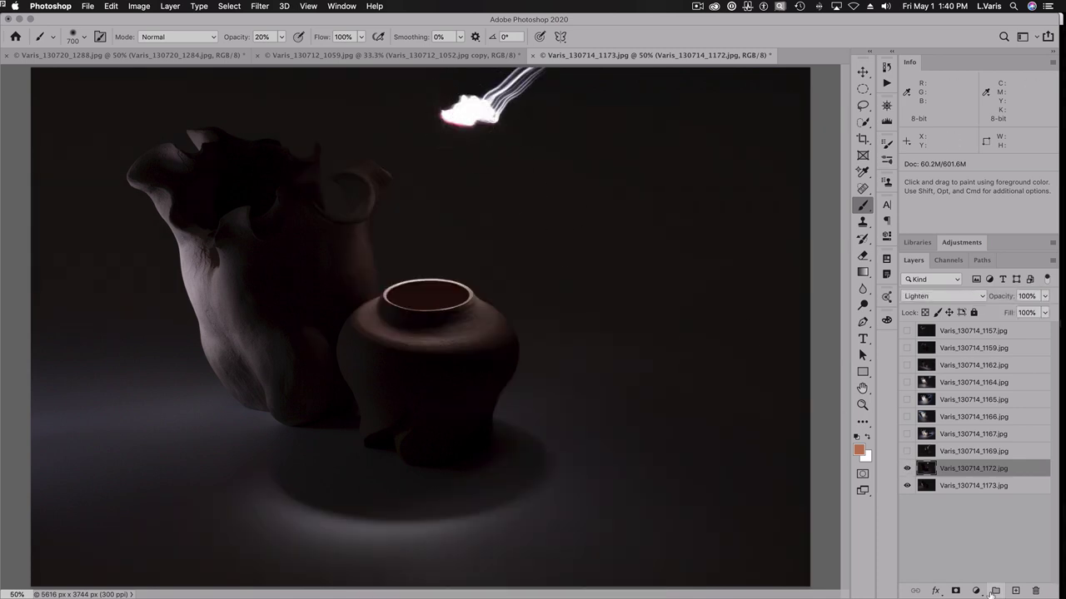
Step: Add a mask to layer 1172 and paint out the top light streak with black at 100% opacity
left_click(955, 591)
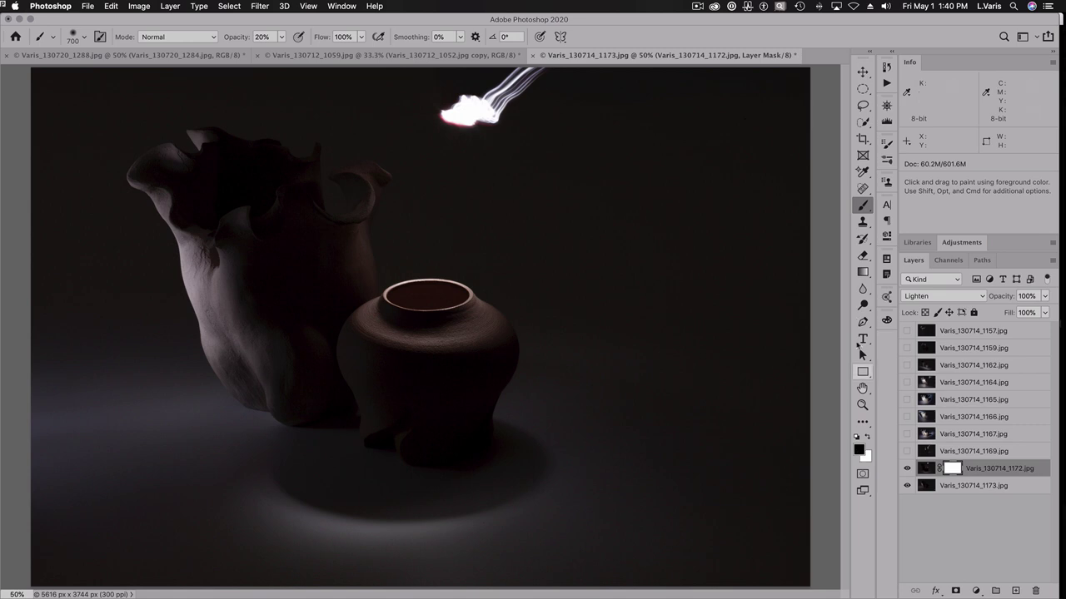
key("0")
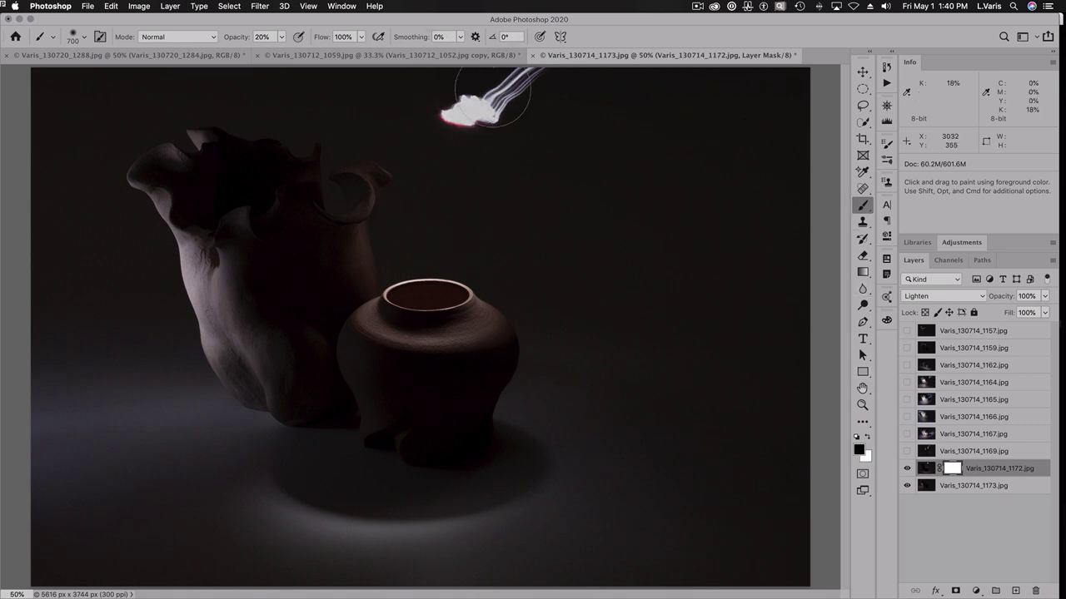
left_click_drag(497, 100, 499, 84)
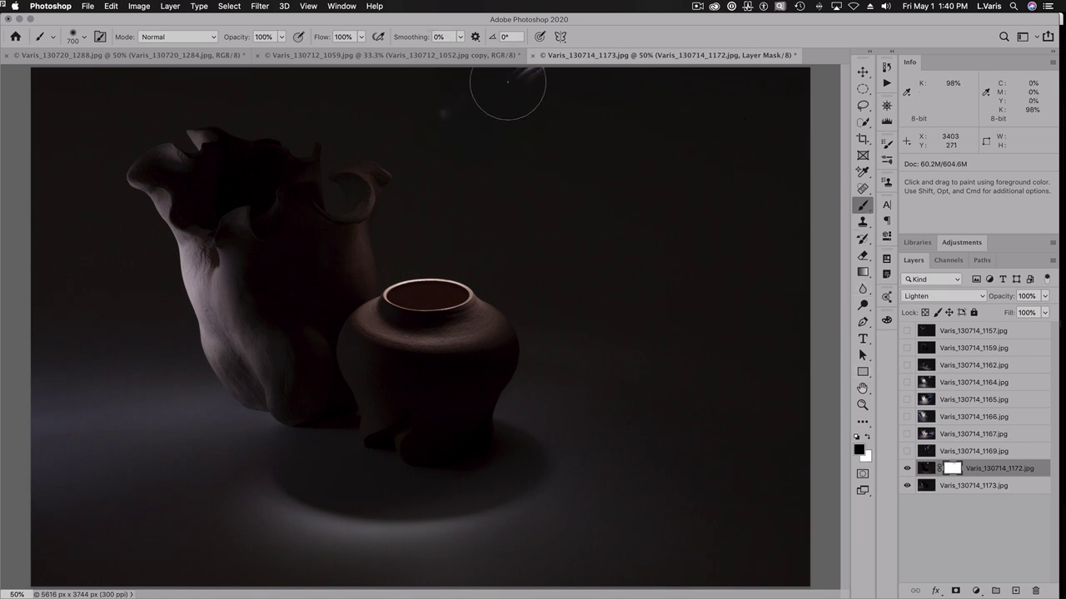
scroll(701, 242, "up", 10)
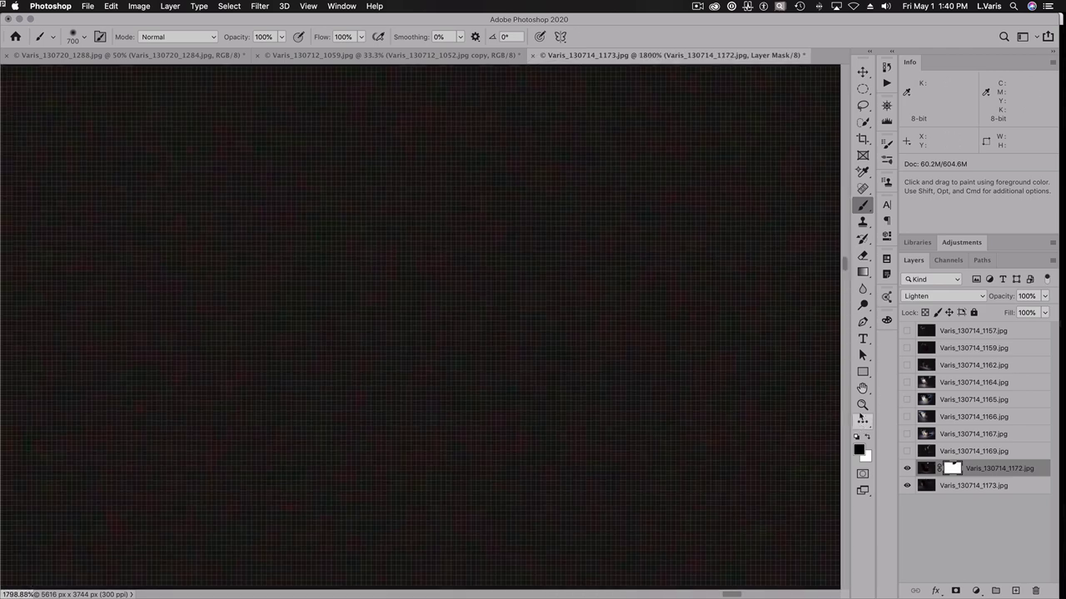
double_click(862, 388)
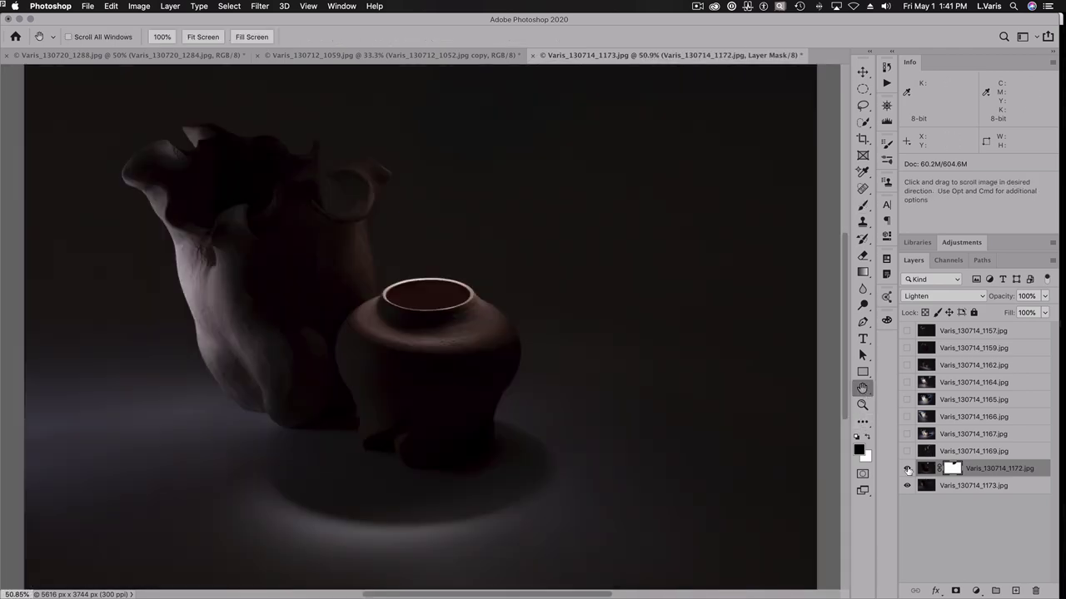
Step: Toggle layer 1172 off and on to compare the masked result
left_click(907, 469)
left_click(907, 470)
left_click(906, 469)
left_click(906, 470)
left_click(907, 470)
left_click(907, 470)
Step: Show layer 1169 in Lighten blend mode and toggle it to compare
left_click(906, 451)
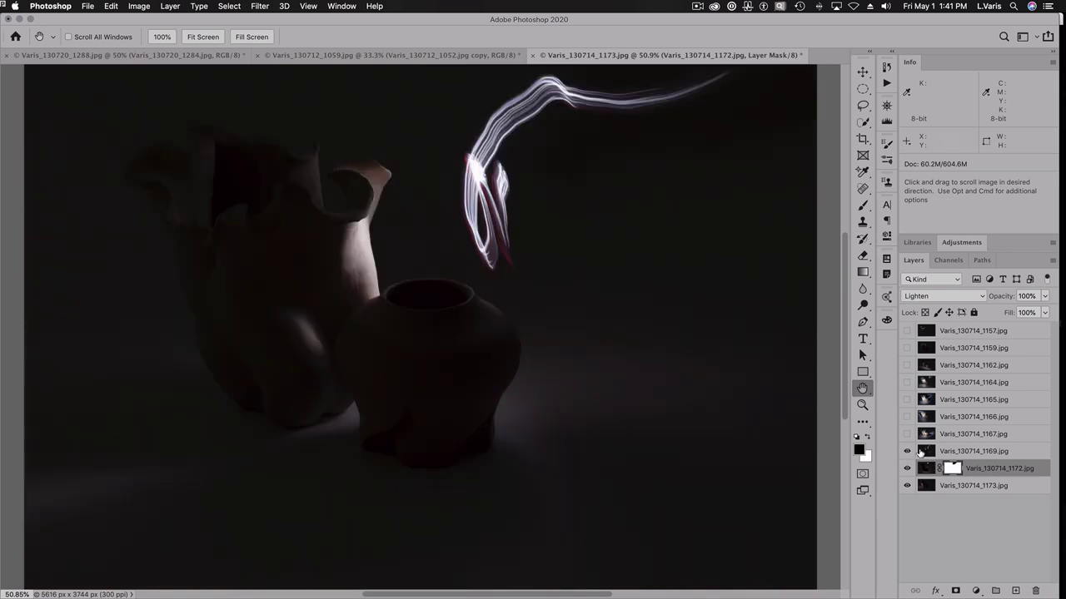
left_click(926, 451)
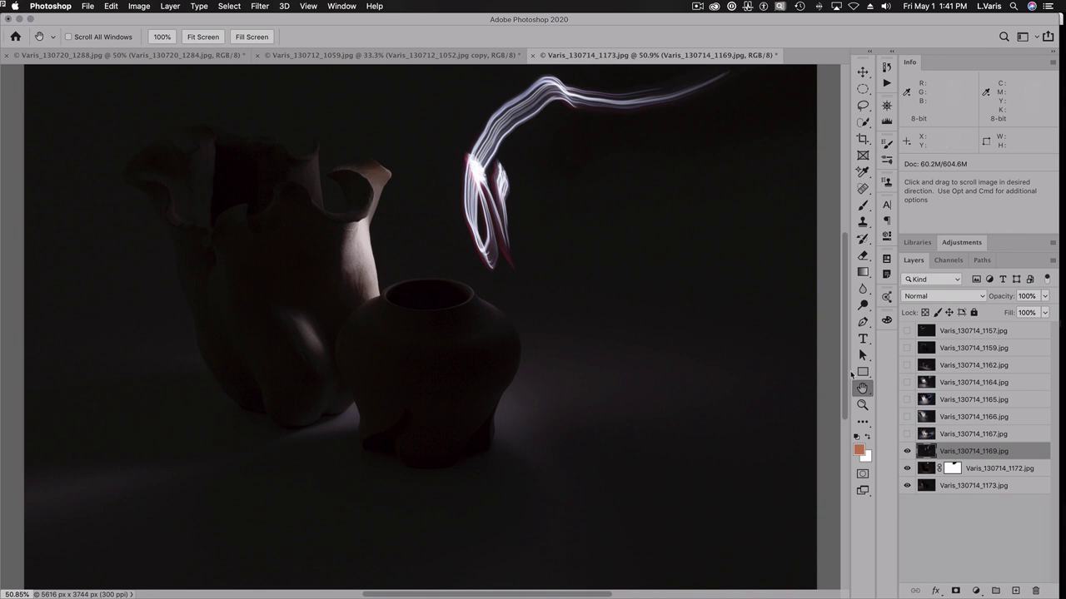
left_click(940, 296)
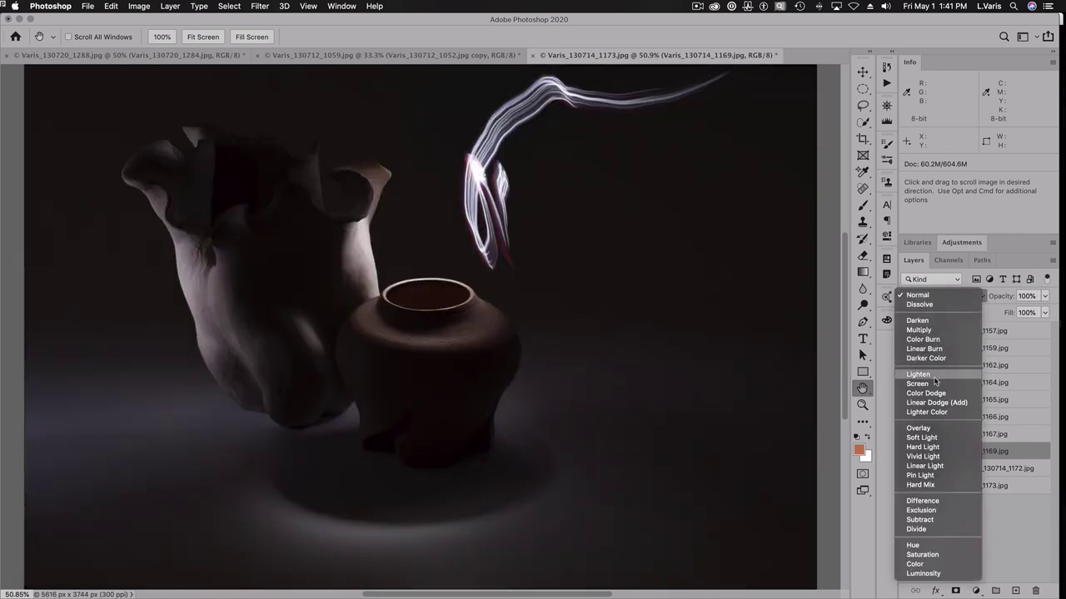
left_click(933, 376)
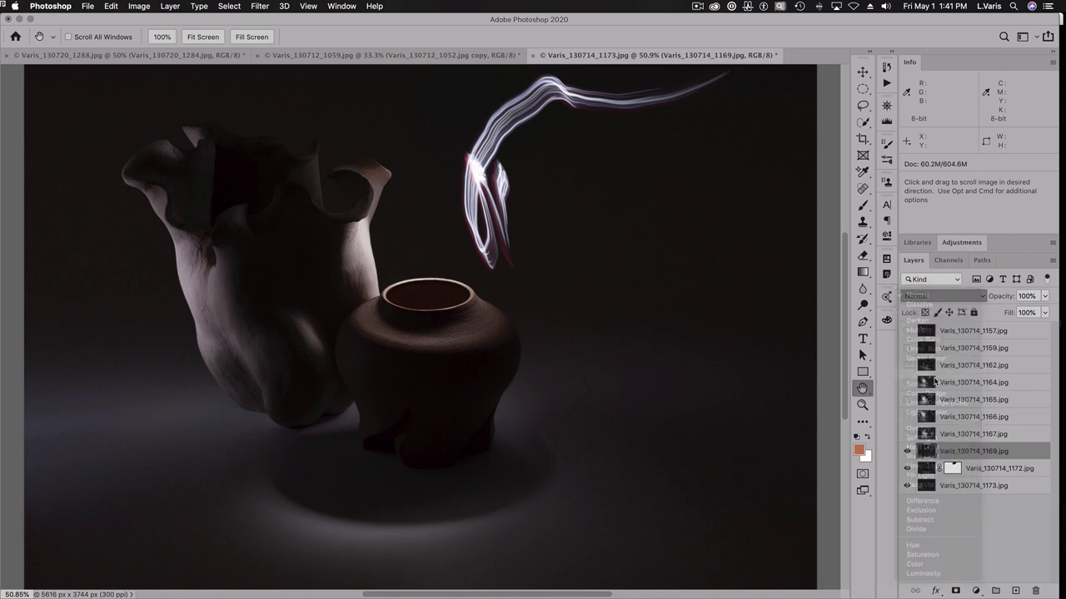
left_click(907, 452)
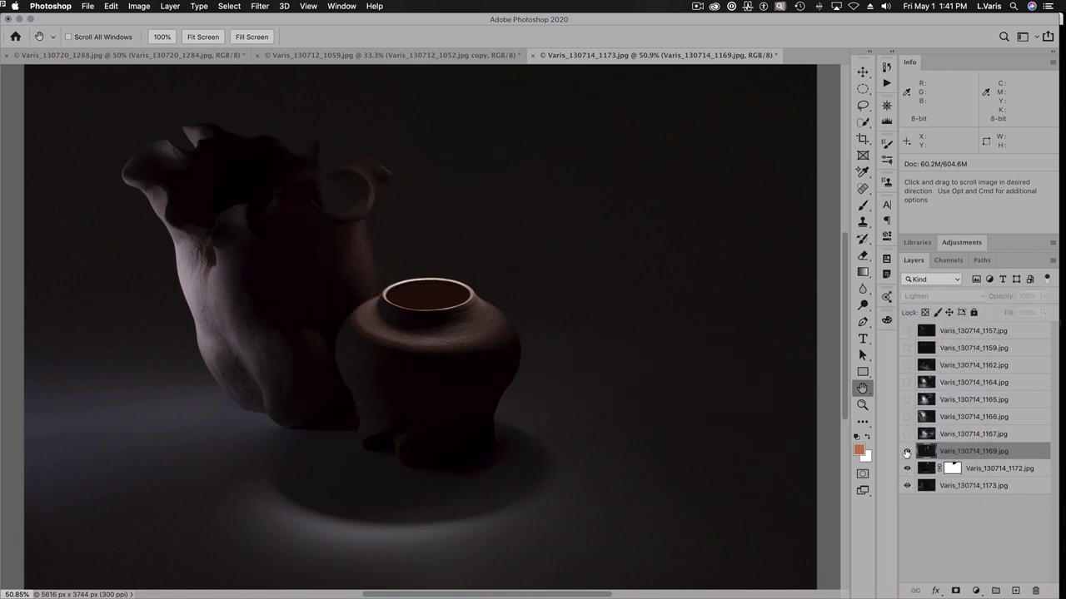
left_click(907, 452)
left_click(907, 452)
left_click(907, 452)
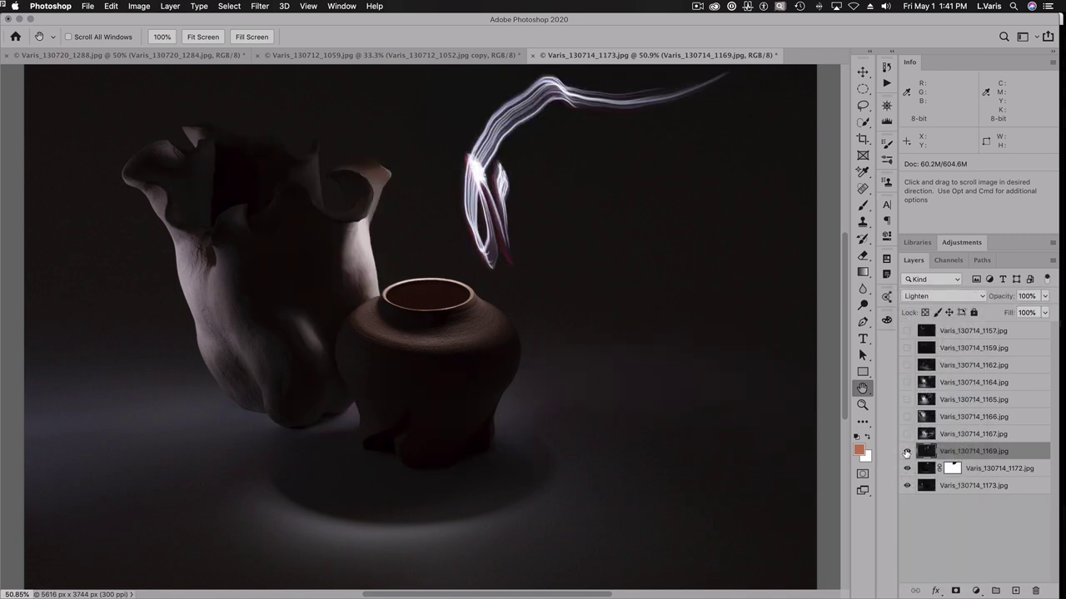
Step: Add a mask to layer 1169 and brush out the lower loop of its light trail
left_click(956, 591)
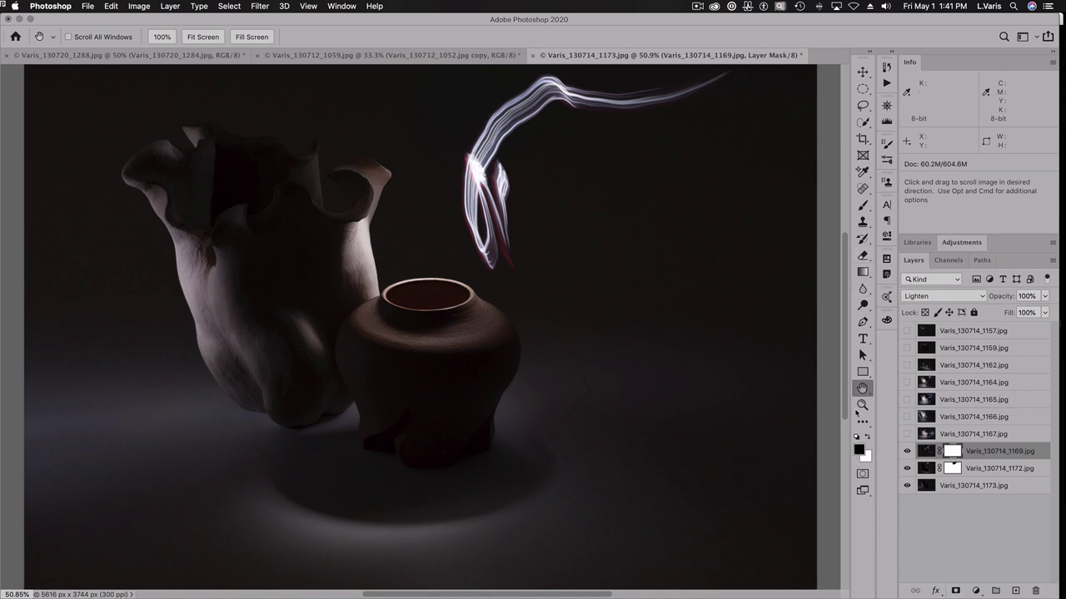
left_click(866, 206)
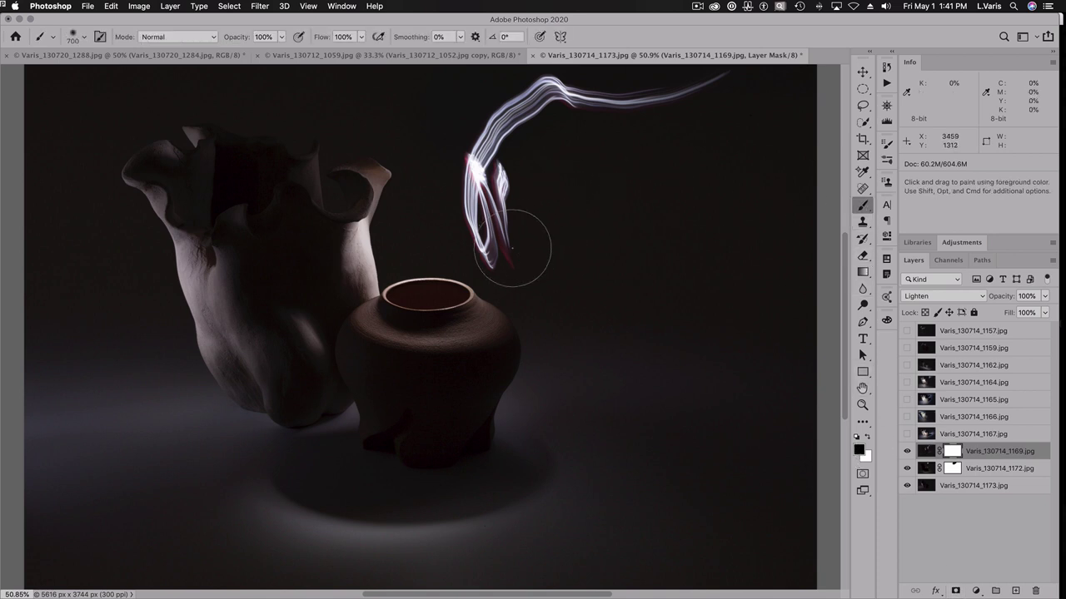
mouse_move(518, 239)
left_mouse_down()
mouse_move(472, 171)
mouse_move(497, 243)
mouse_move(544, 236)
mouse_move(487, 165)
mouse_move(542, 171)
mouse_move(526, 99)
mouse_move(503, 126)
mouse_move(630, 92)
mouse_move(742, 78)
left_mouse_up()
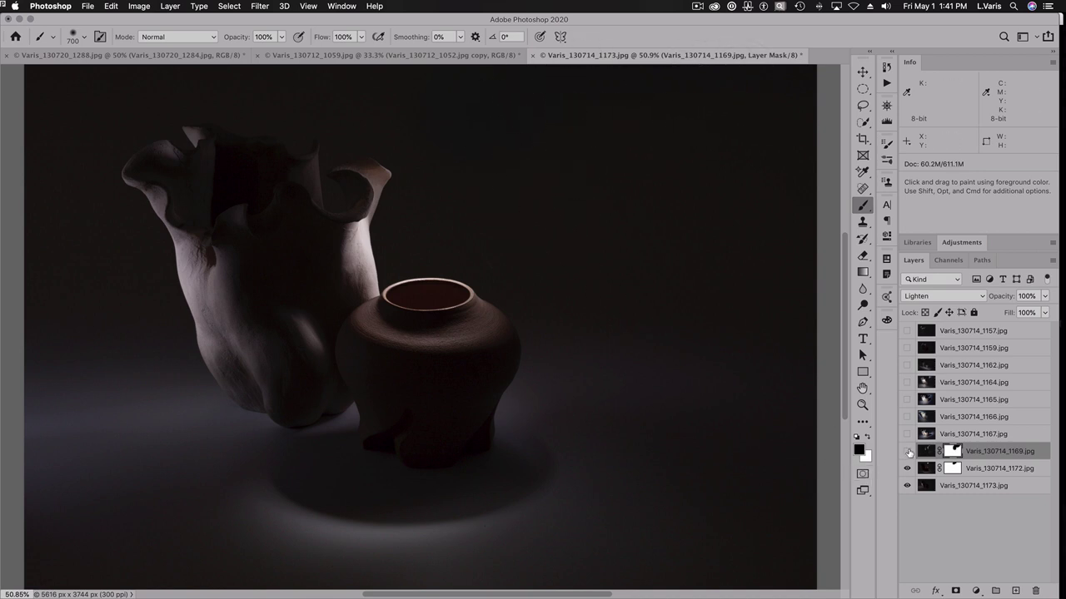
Step: Compare layer 1169 on and off, then make layer Varis_130714_1167 visible
left_click(907, 451)
left_click(908, 452)
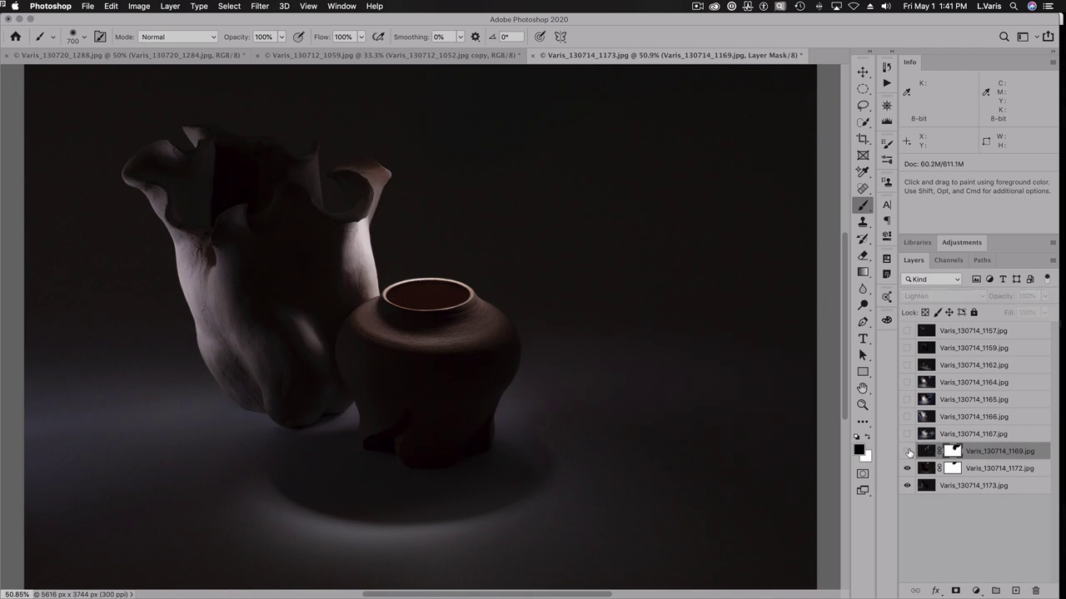
left_click(908, 451)
left_click(908, 451)
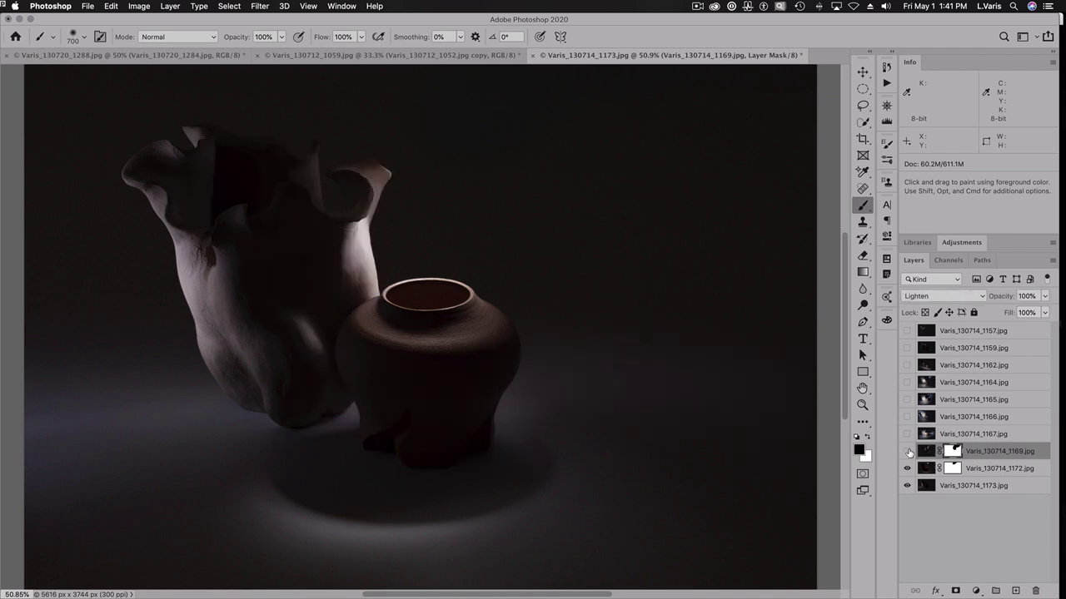
left_click(908, 451)
left_click(908, 451)
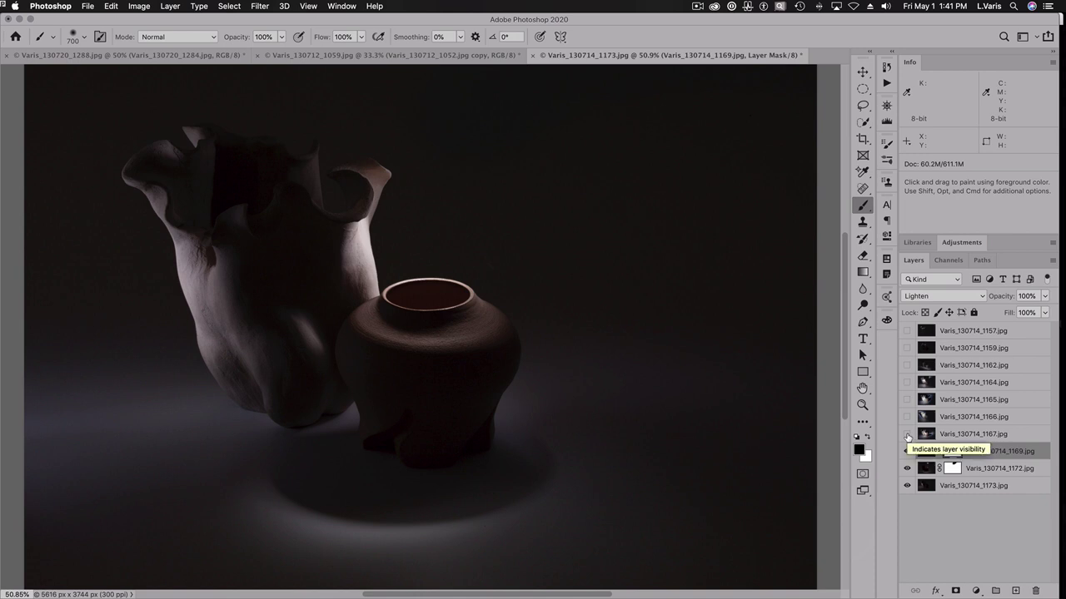
left_click(907, 434)
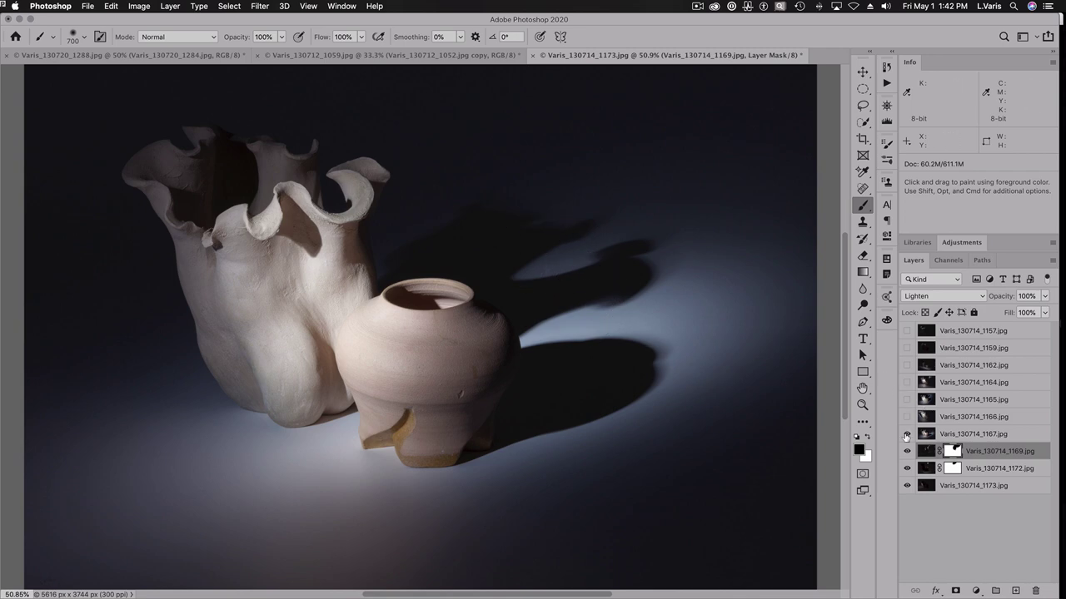
Step: Set layer Varis_130714_1167 to the Lighten blend mode
left_click(907, 433)
left_click(907, 434)
left_click(925, 434)
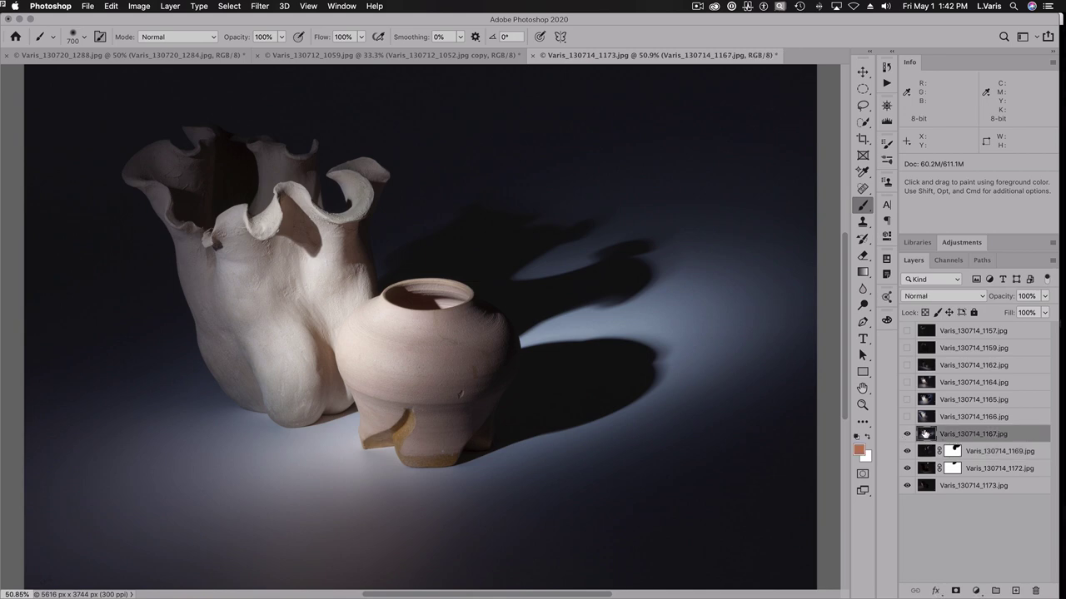
left_click(936, 297)
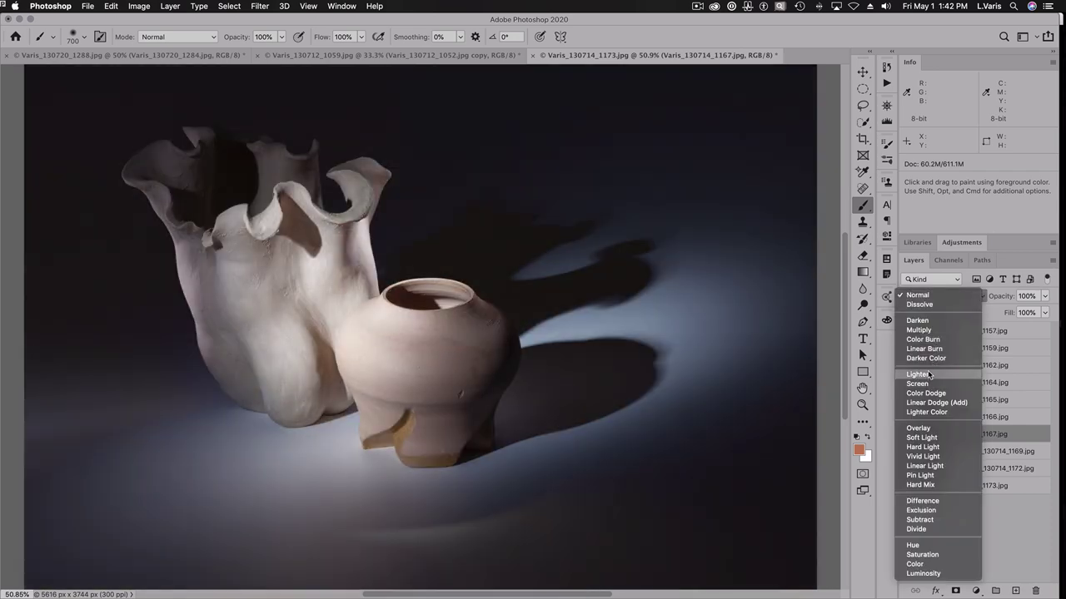
left_click(929, 376)
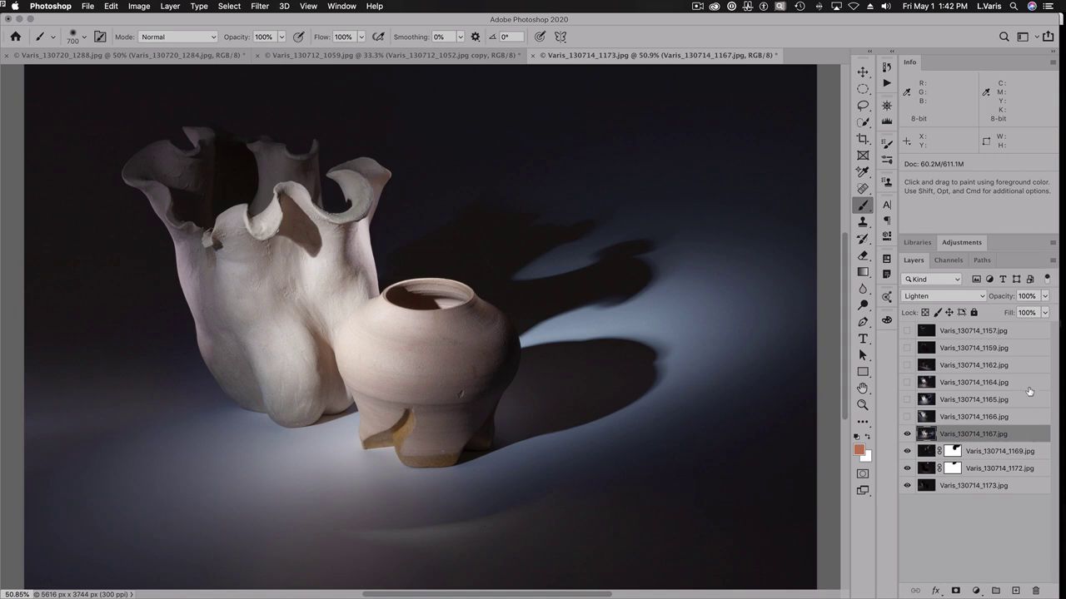
Step: In Blending Options, exclude the red and blue channels so layer 1167 blends only green
double_click(1039, 432)
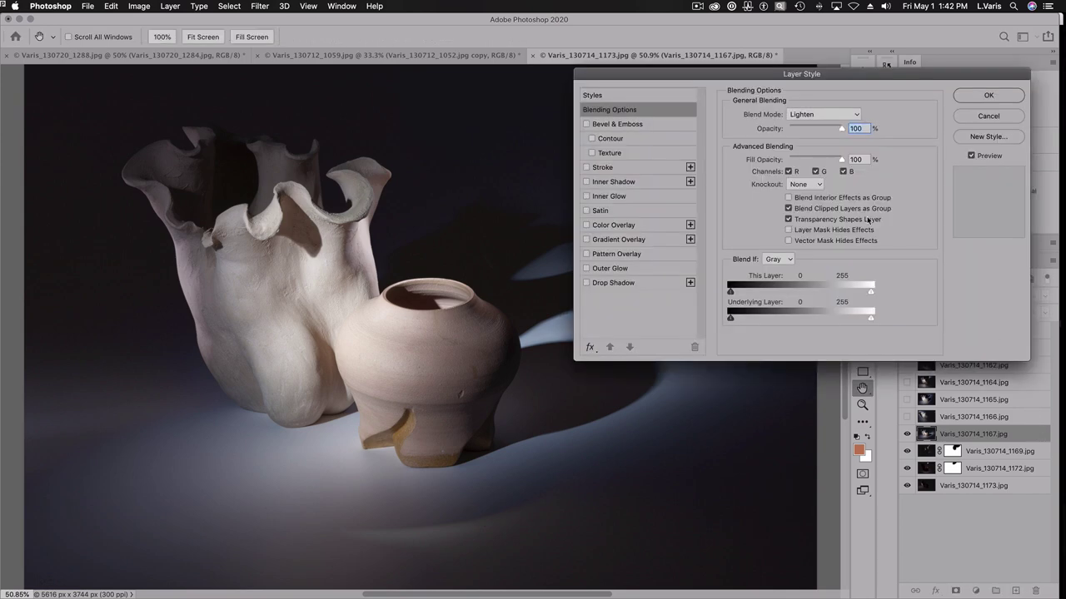
left_click(788, 171)
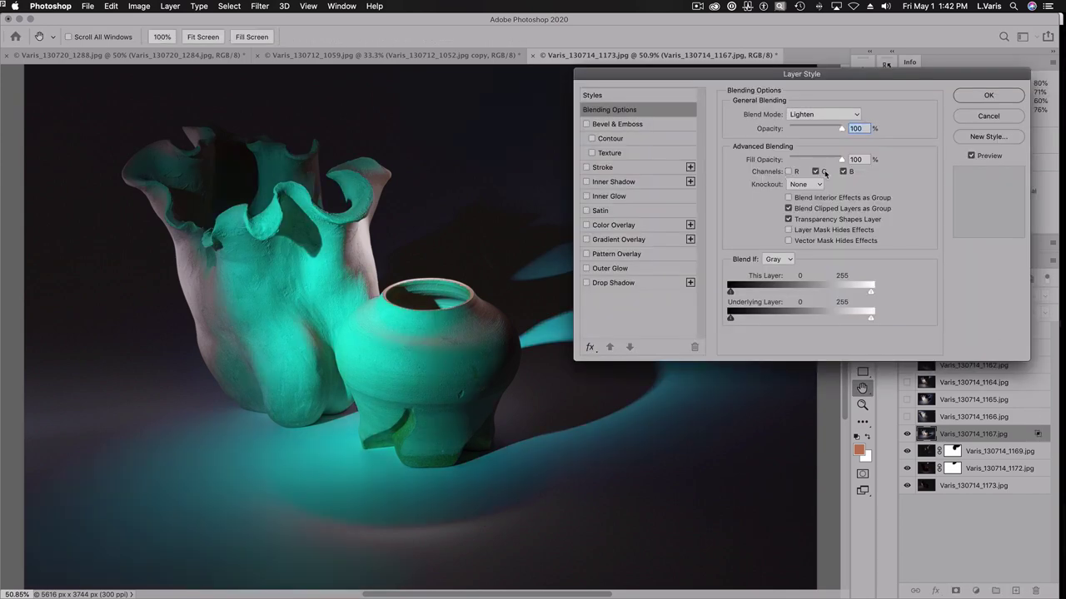
left_click(842, 171)
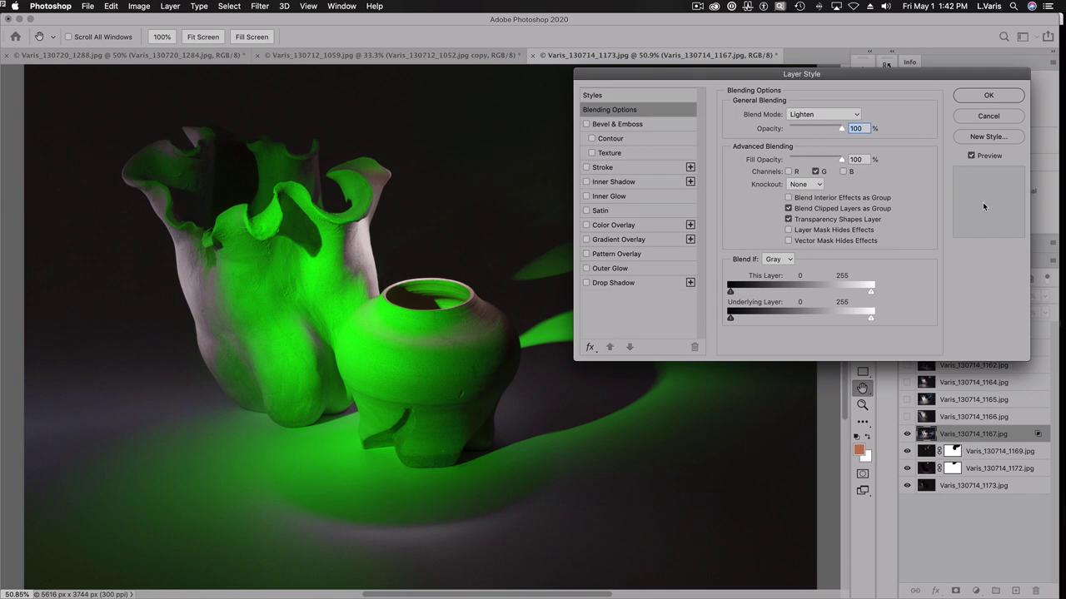
left_click(966, 97)
key("b")
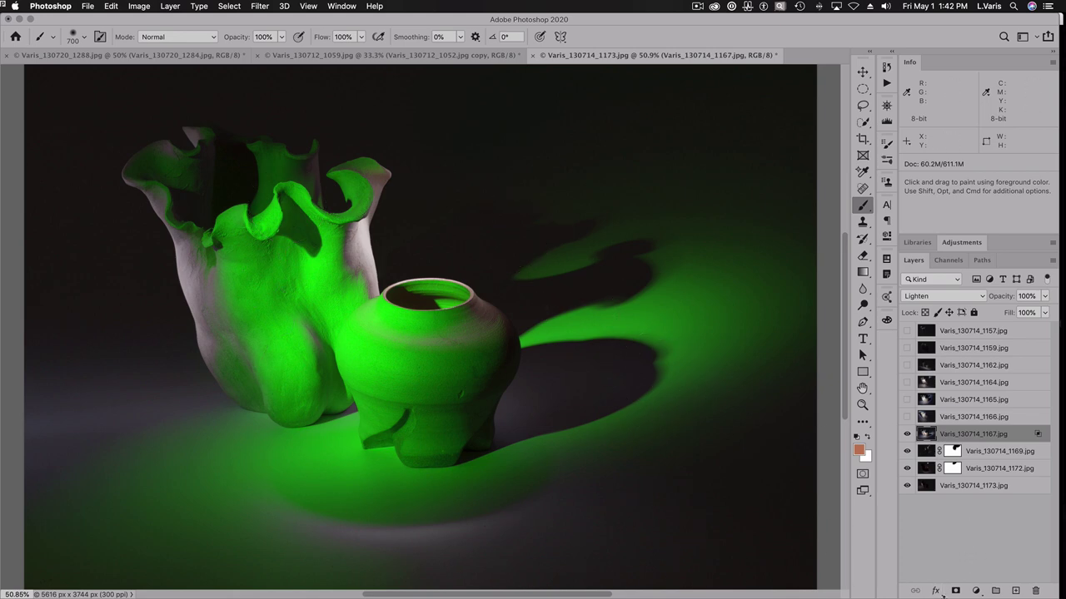
Step: Add a layer mask to 1167 and paint the green off the small pot and lower floor
left_click(955, 590)
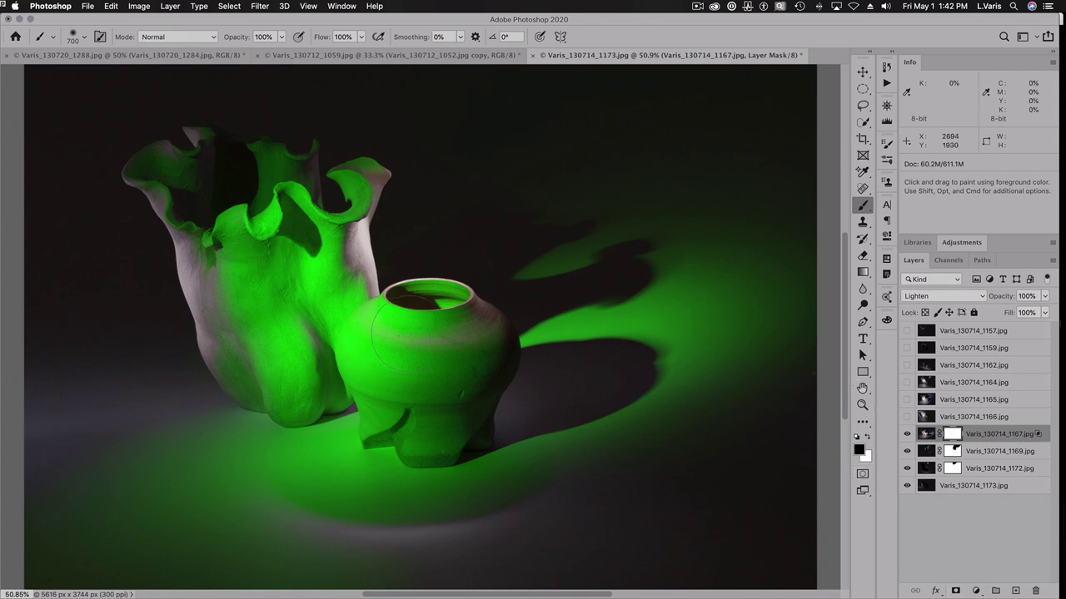
left_click(428, 331)
mouse_move(424, 358)
left_mouse_down()
mouse_move(400, 350)
mouse_move(391, 325)
mouse_move(466, 349)
mouse_move(445, 391)
mouse_move(350, 458)
mouse_move(300, 466)
mouse_move(372, 426)
mouse_move(283, 316)
mouse_move(333, 283)
mouse_move(298, 284)
mouse_move(250, 233)
mouse_move(275, 166)
mouse_move(183, 179)
mouse_move(175, 169)
mouse_move(258, 259)
mouse_move(358, 200)
mouse_move(299, 250)
mouse_move(317, 346)
mouse_move(291, 358)
mouse_move(290, 408)
mouse_move(242, 458)
mouse_move(87, 503)
mouse_move(66, 528)
mouse_move(241, 520)
mouse_move(175, 554)
mouse_move(162, 501)
mouse_move(73, 521)
mouse_move(245, 553)
mouse_move(402, 537)
left_mouse_up()
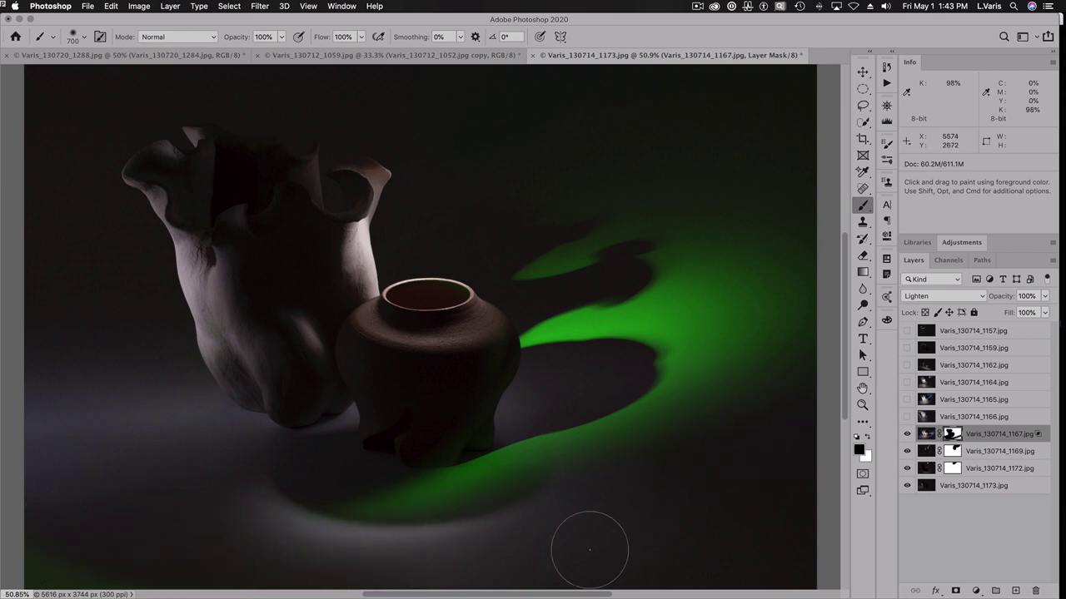
mouse_move(237, 581)
left_mouse_down()
mouse_move(238, 564)
mouse_move(411, 540)
mouse_move(577, 491)
left_mouse_up()
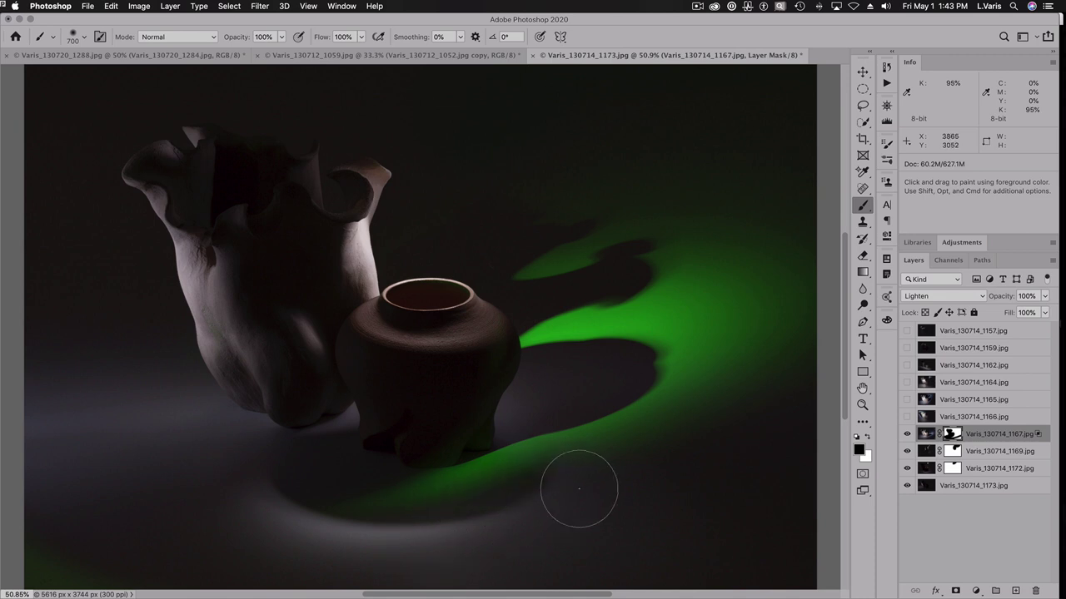
mouse_move(464, 571)
left_mouse_down()
mouse_move(476, 542)
mouse_move(553, 497)
left_mouse_up()
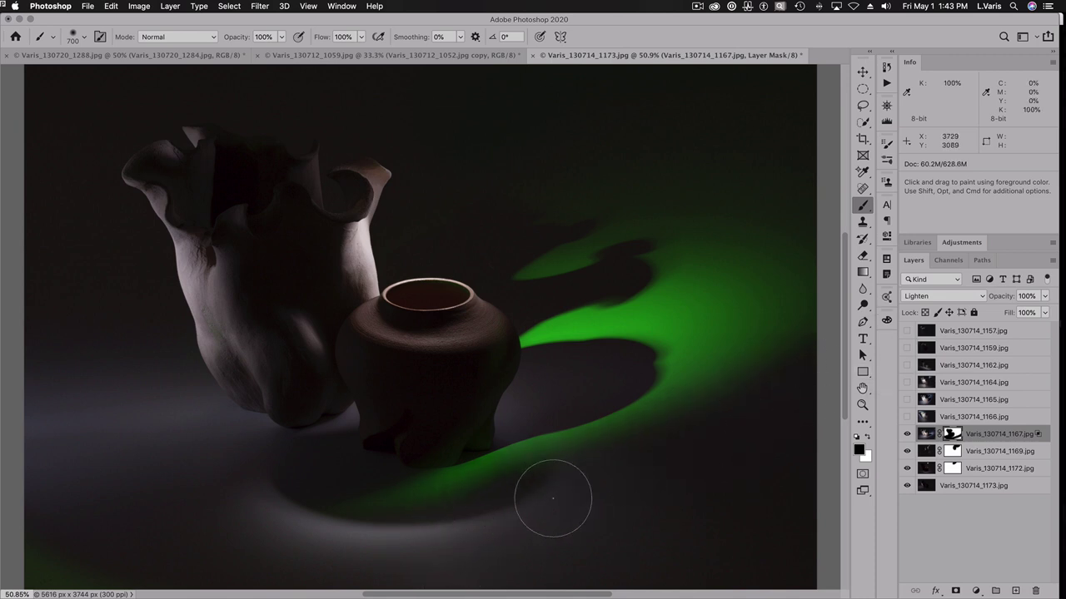
Step: Show layer Varis_130714_1166, set it to Lighten, and leave only its red channel blending
left_click(907, 417)
left_click(923, 416)
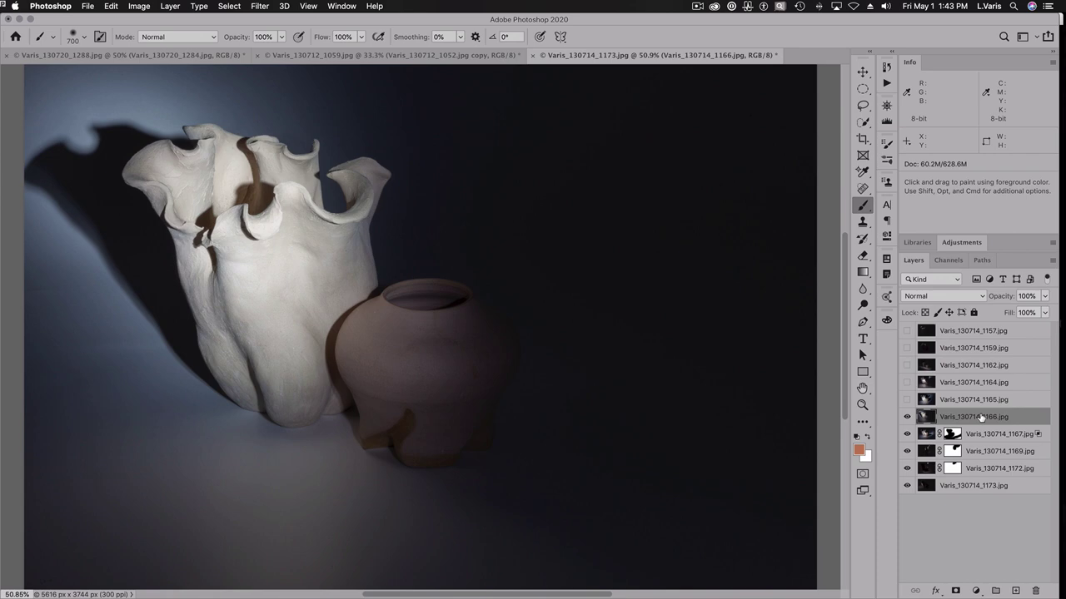
left_click(946, 296)
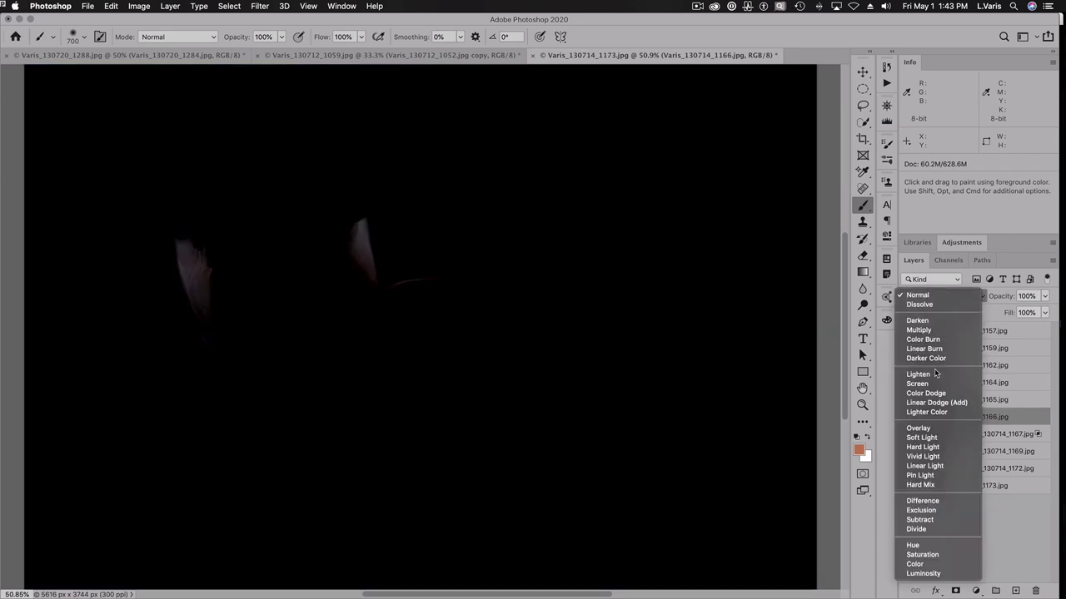
left_click(935, 374)
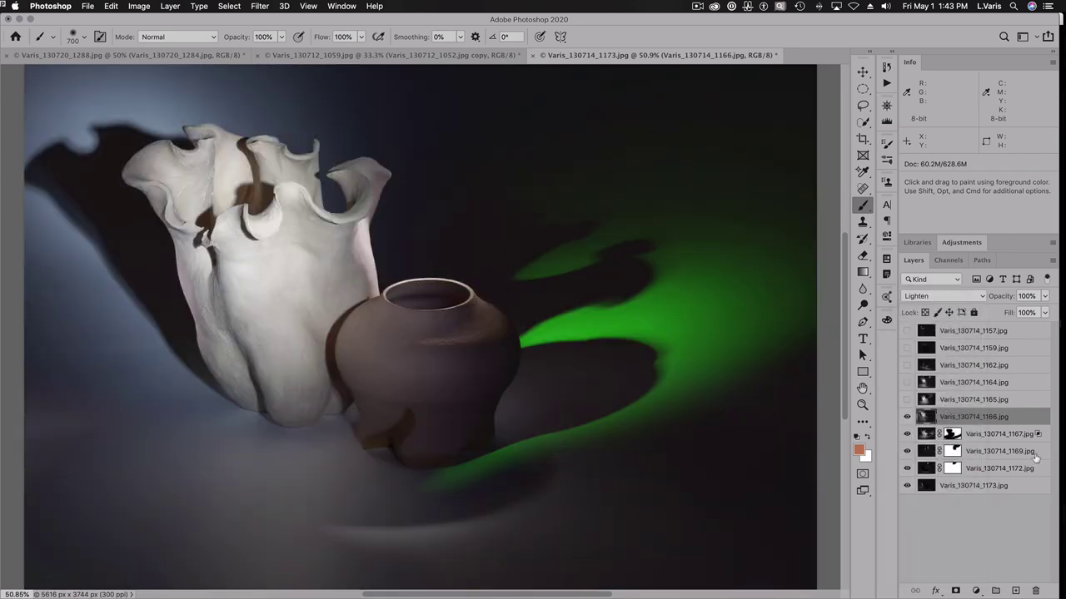
double_click(1035, 416)
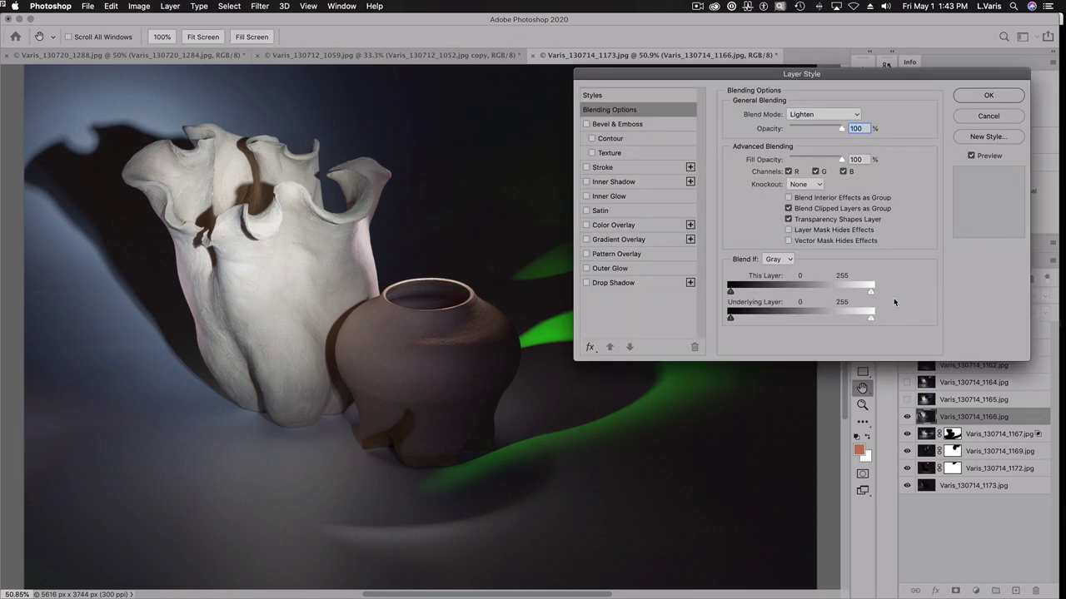
left_click(815, 171)
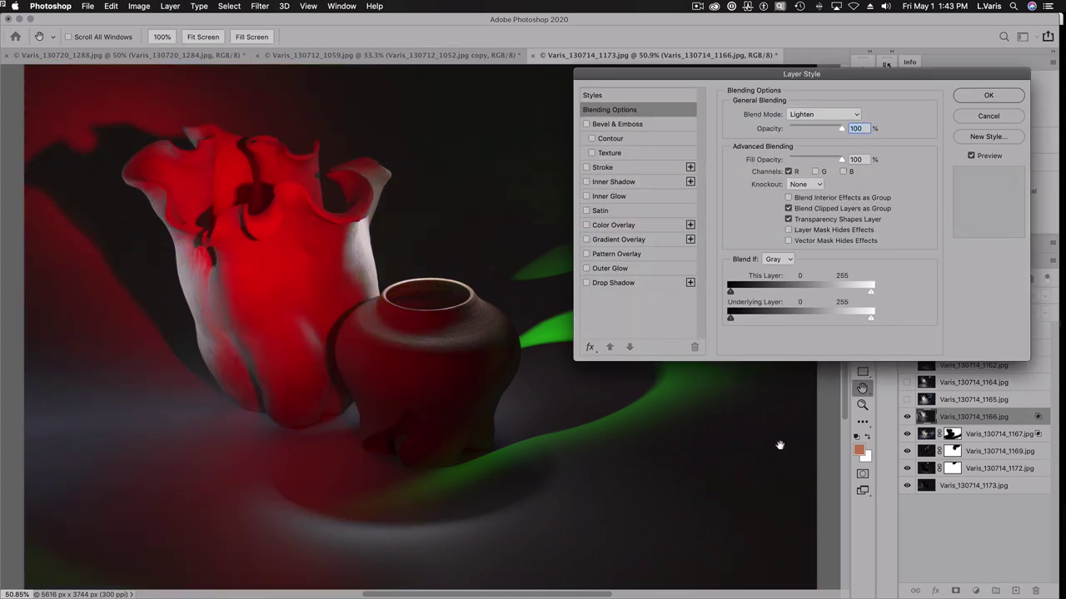
left_click(982, 95)
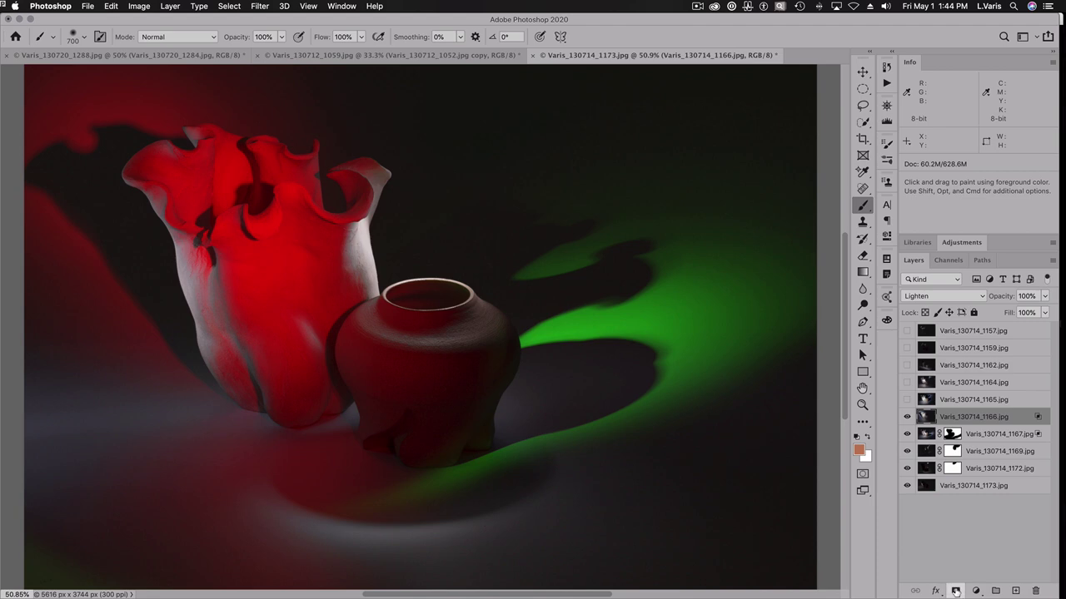
Step: Add a mask to layer 1166, invert it with Cmd+I, and clear red from the tall vase's top
left_click(955, 591)
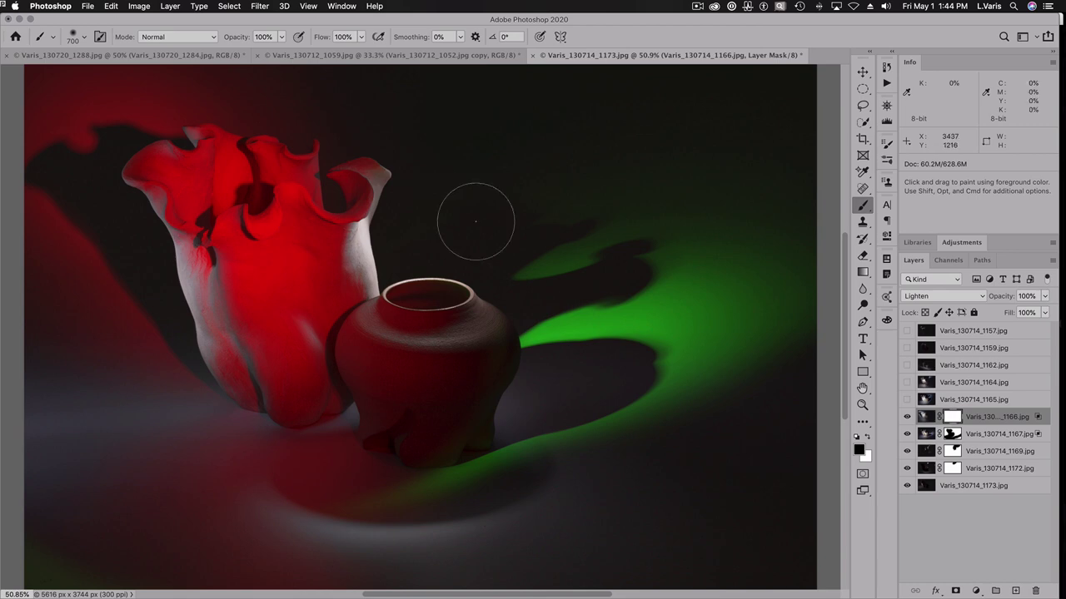
mouse_move(295, 105)
left_mouse_down()
mouse_move(41, 102)
mouse_move(93, 87)
mouse_move(36, 136)
mouse_move(141, 94)
mouse_move(183, 99)
mouse_move(157, 89)
mouse_move(99, 105)
mouse_move(73, 166)
mouse_move(47, 144)
mouse_move(55, 231)
mouse_move(91, 283)
mouse_move(40, 243)
mouse_move(97, 358)
mouse_move(82, 310)
mouse_move(139, 362)
mouse_move(106, 310)
mouse_move(174, 387)
mouse_move(92, 328)
mouse_move(163, 401)
left_mouse_up()
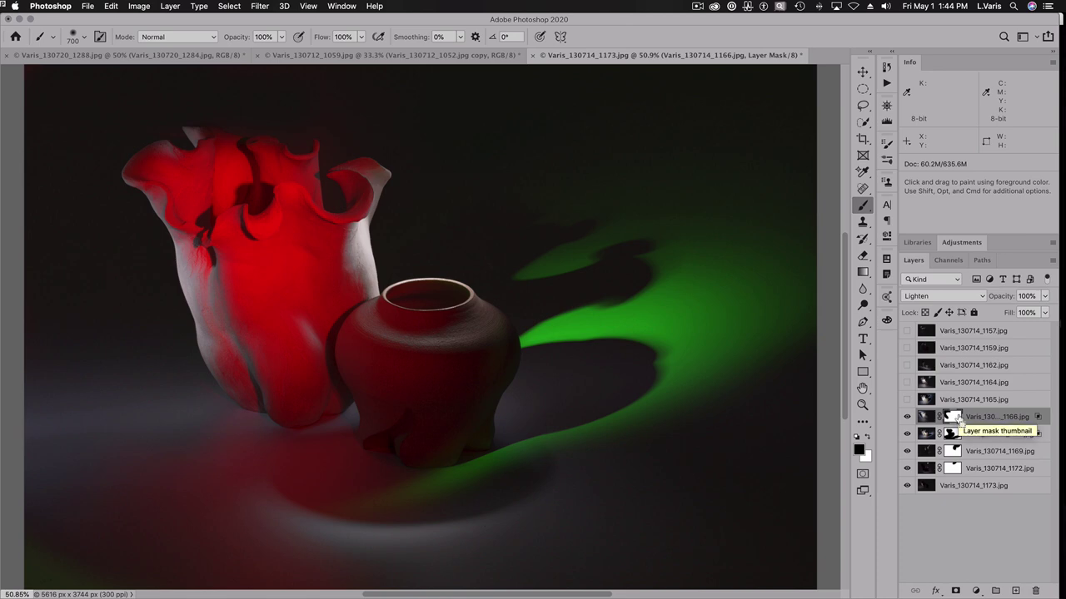
key("super+i")
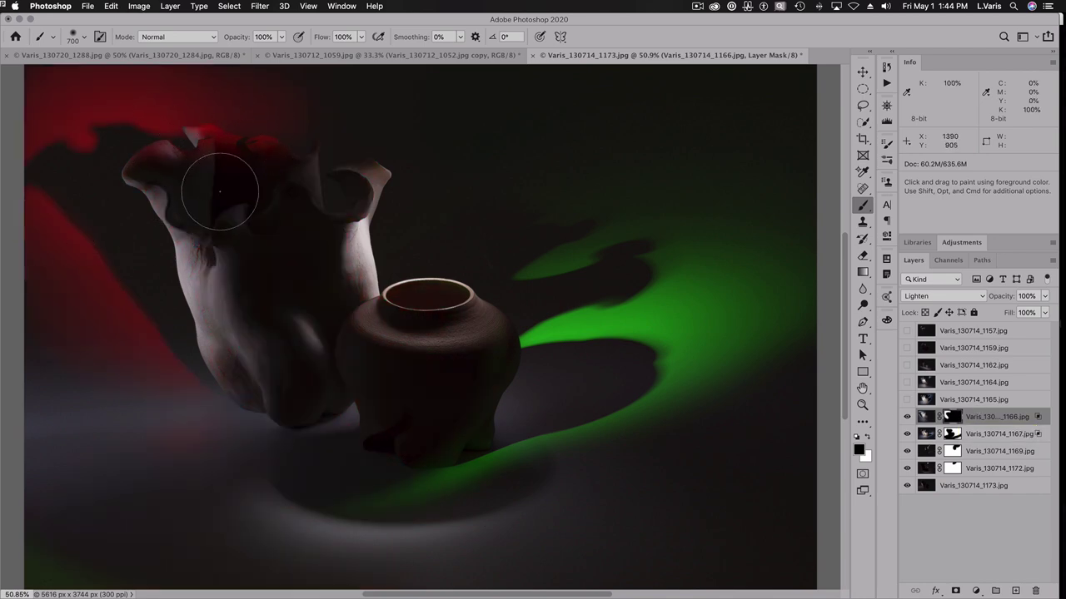
mouse_move(182, 174)
left_mouse_down()
mouse_move(233, 164)
mouse_move(203, 168)
mouse_move(311, 181)
mouse_move(348, 128)
left_mouse_up()
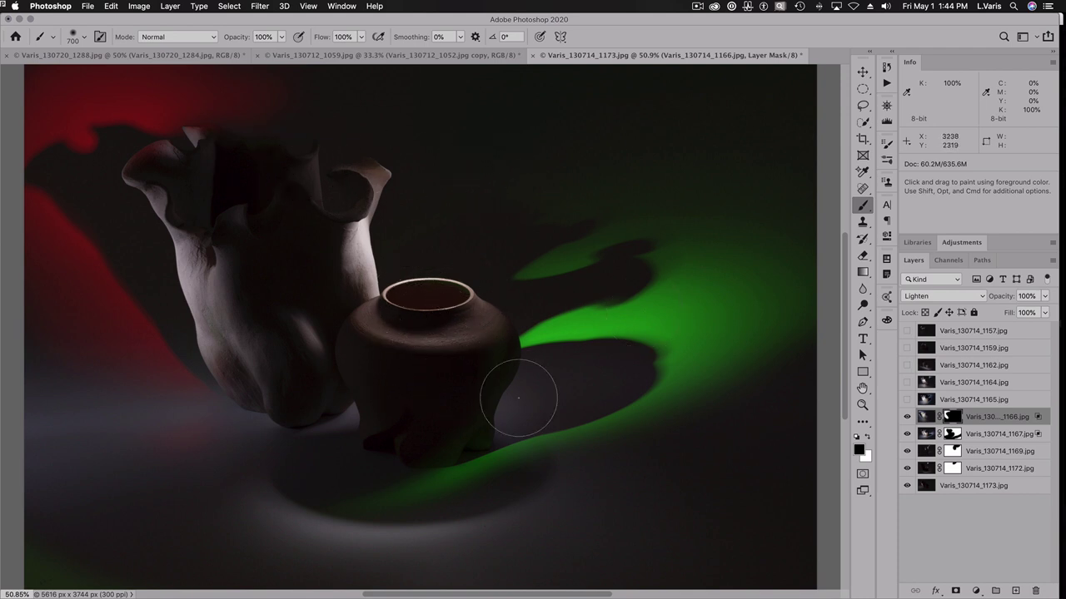
Step: Turn on layer 1165 and blend it as Lighten after briefly trying Screen
left_click(907, 417)
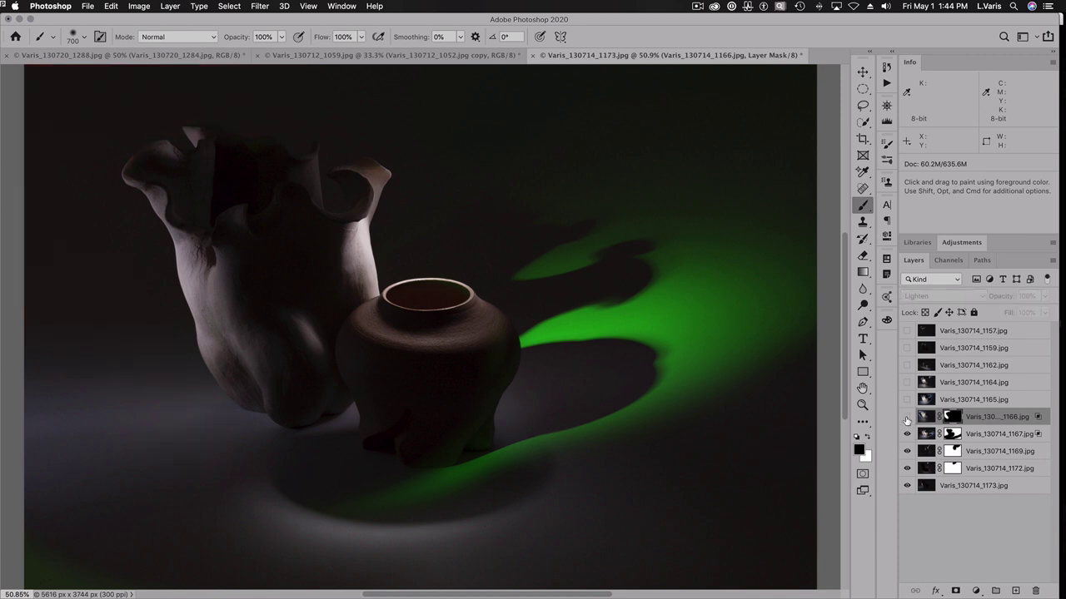
left_click(907, 417)
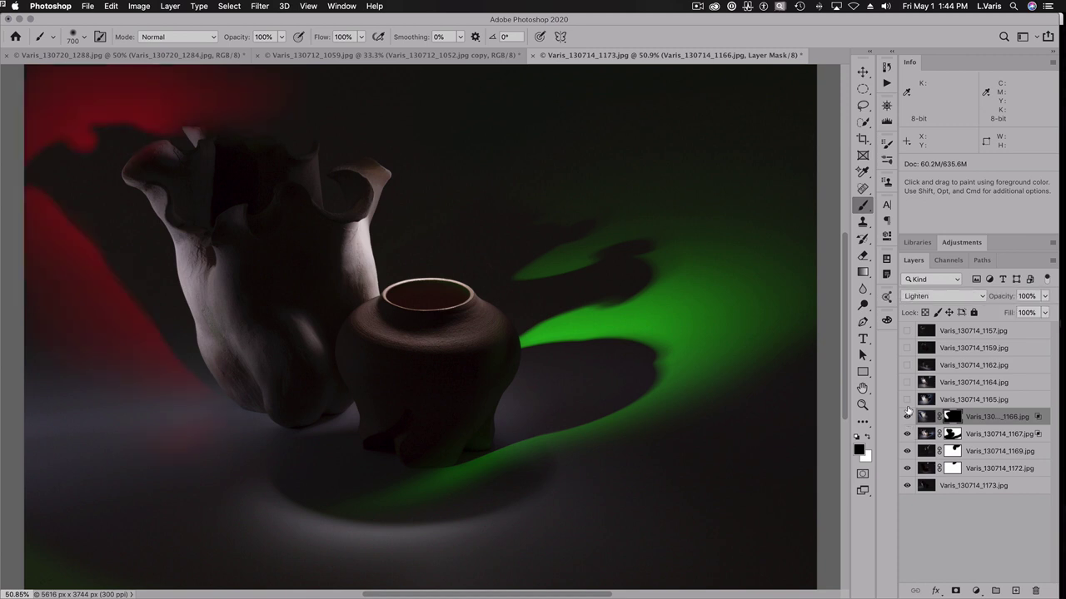
left_click(906, 399)
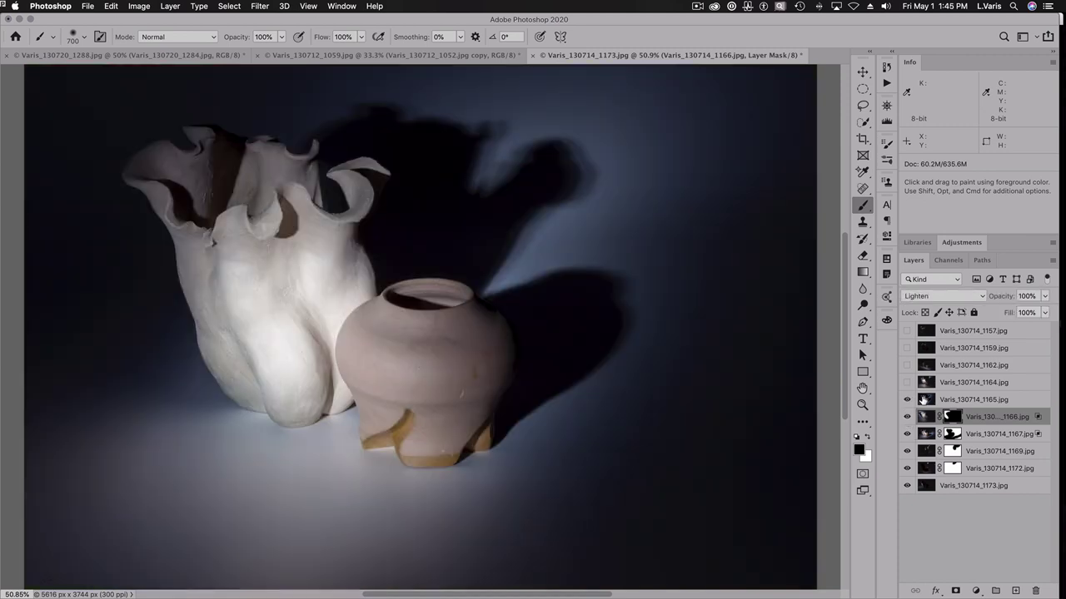
left_click(924, 401)
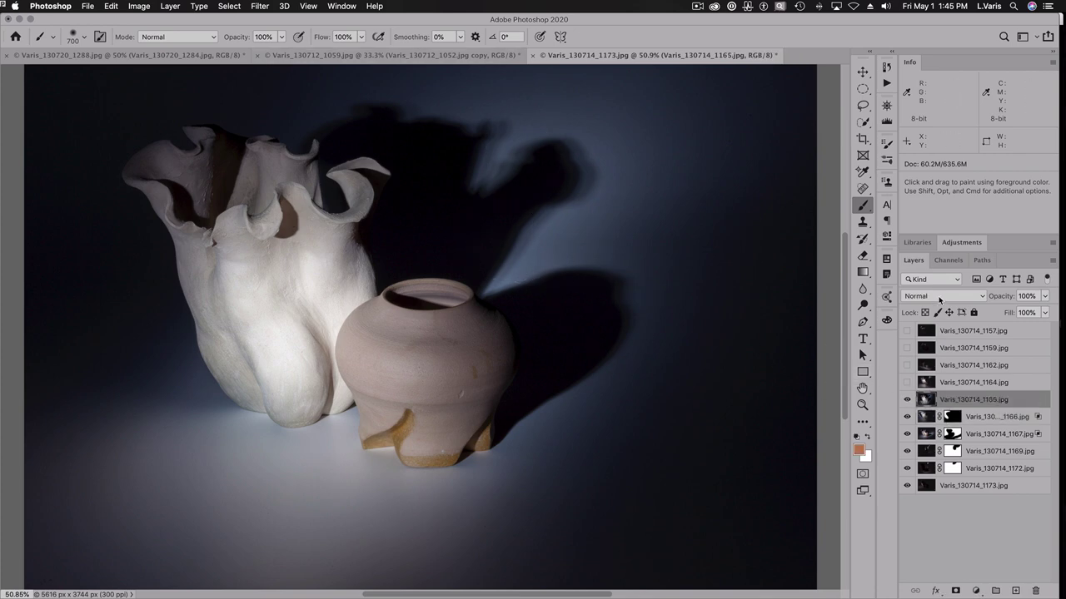
left_click(939, 297)
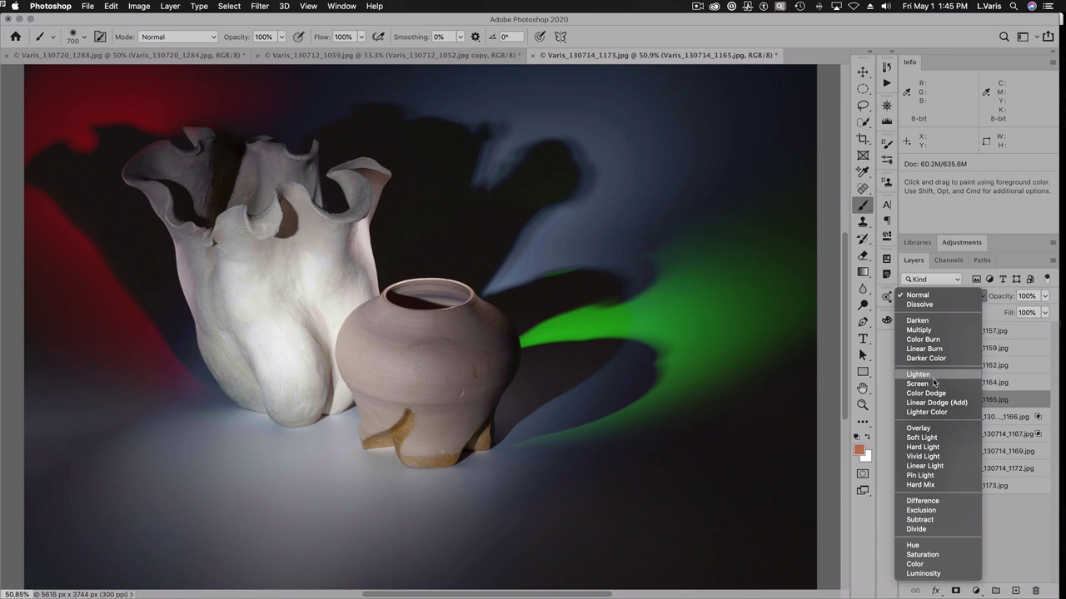
left_click(917, 384)
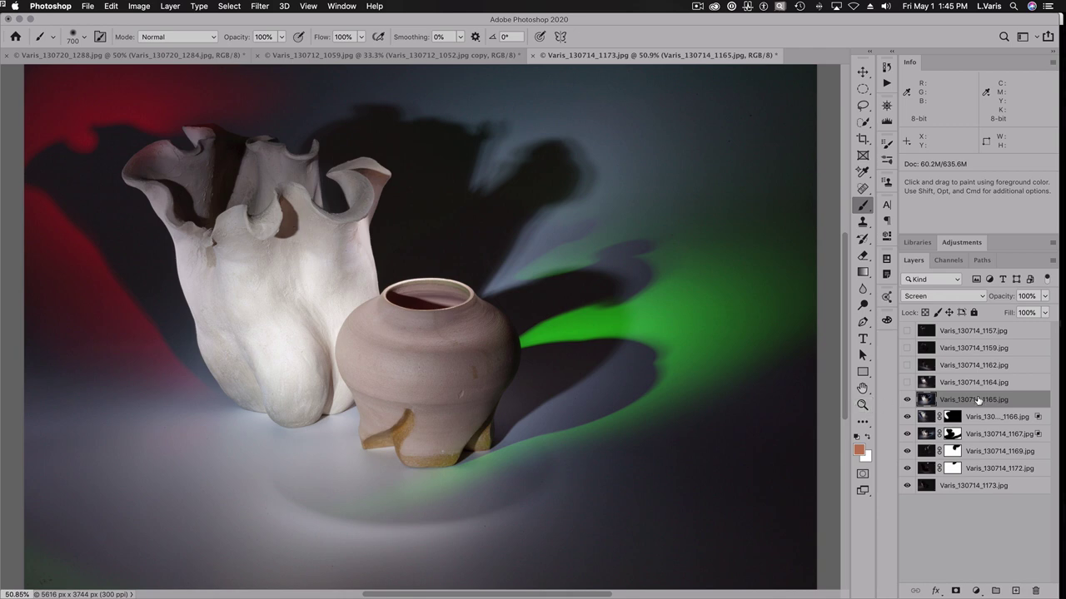
left_click(975, 296)
left_click(966, 285)
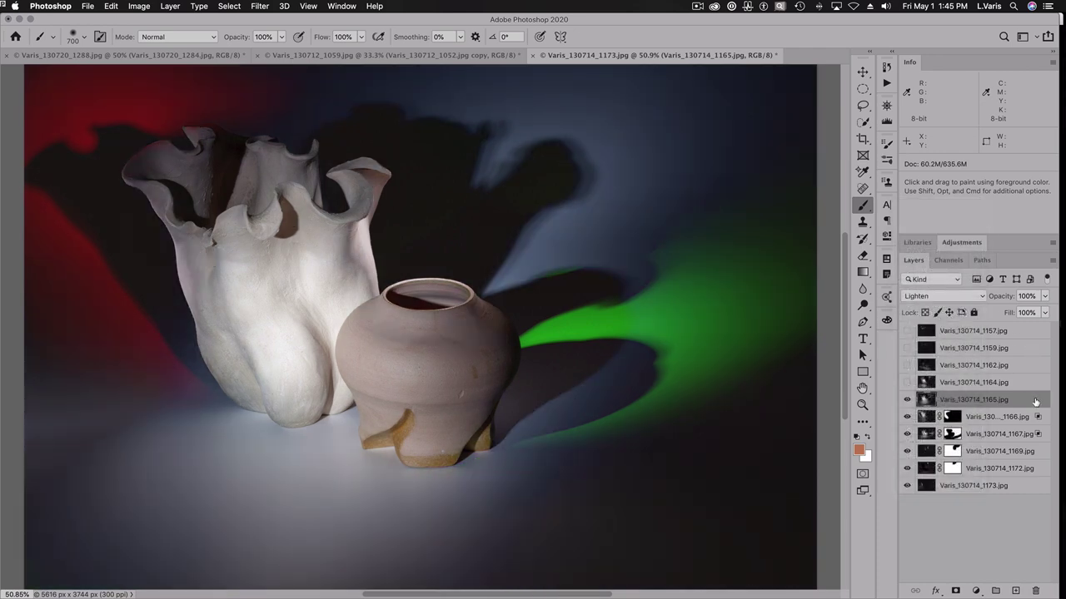
Step: Uncheck layer 1165's red channel in Blending Options, keeping green and blue for cyan light
double_click(1035, 402)
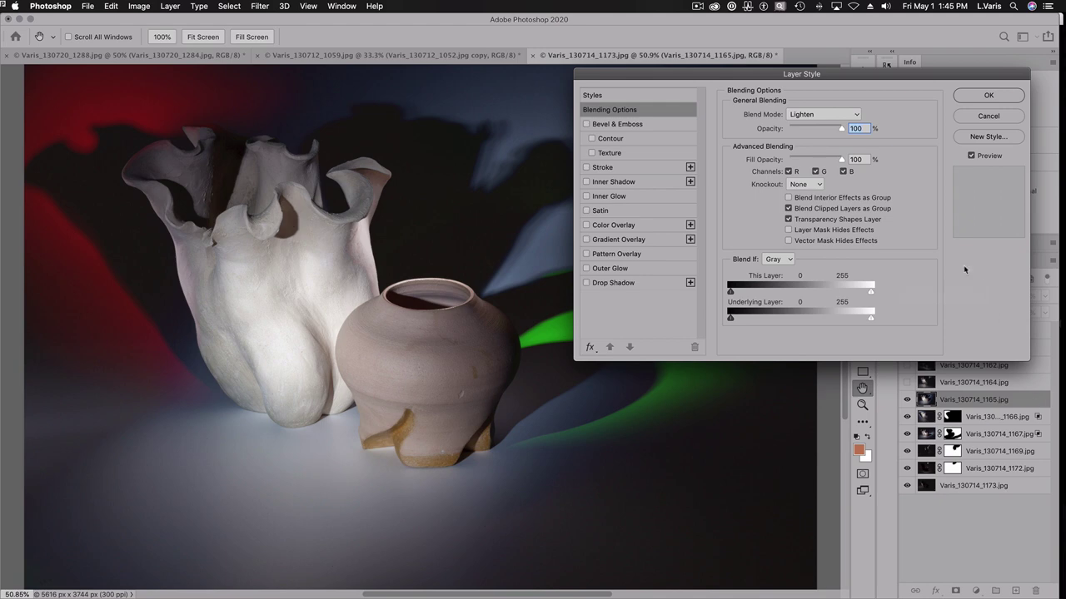
left_click(788, 171)
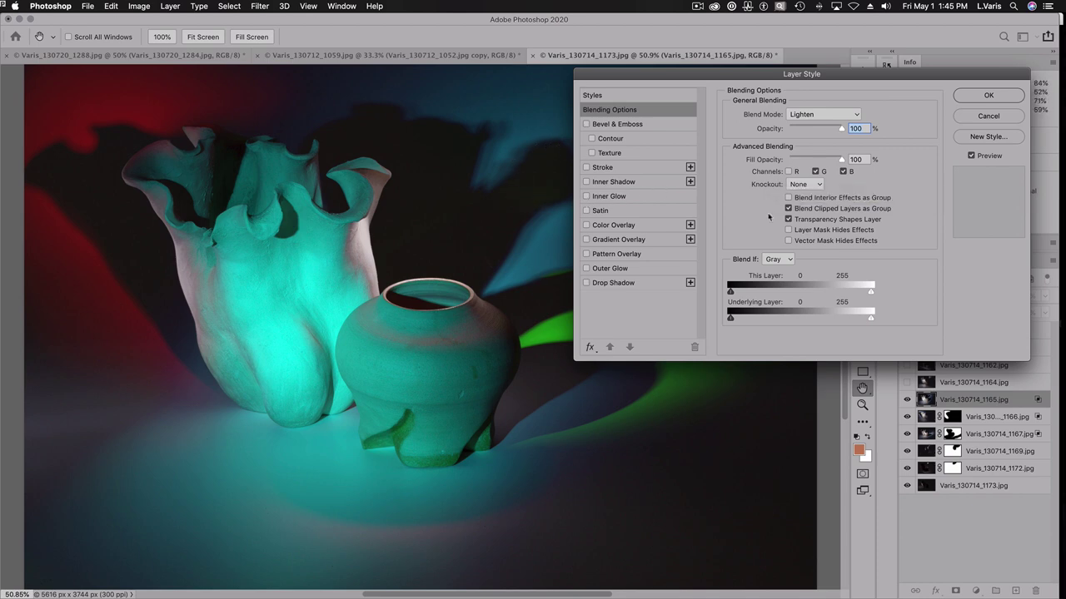
left_click_drag(896, 79, 929, 303)
left_click(849, 395)
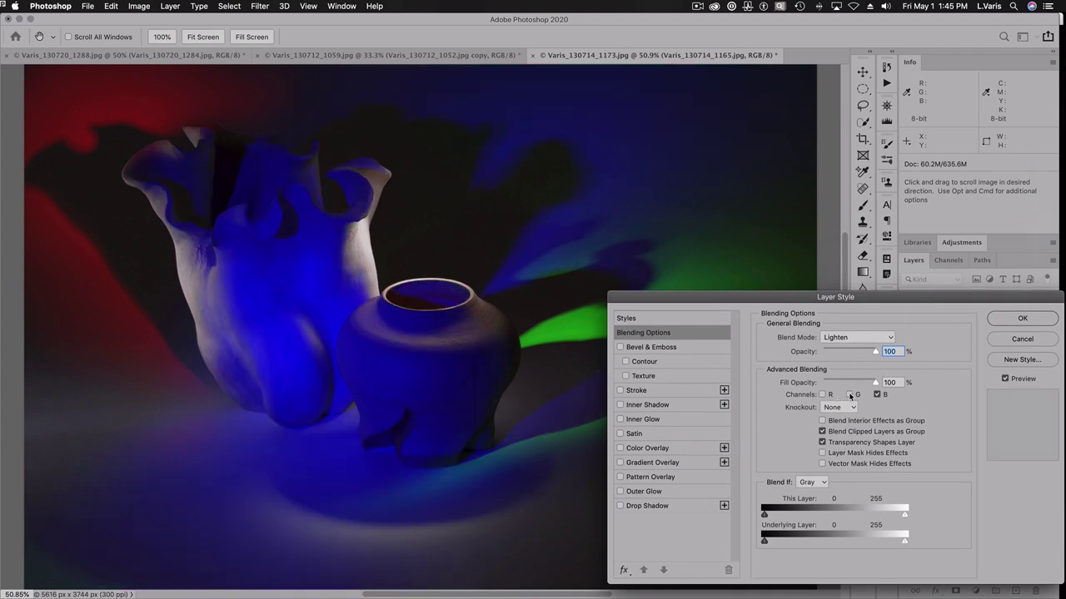
left_click(850, 394)
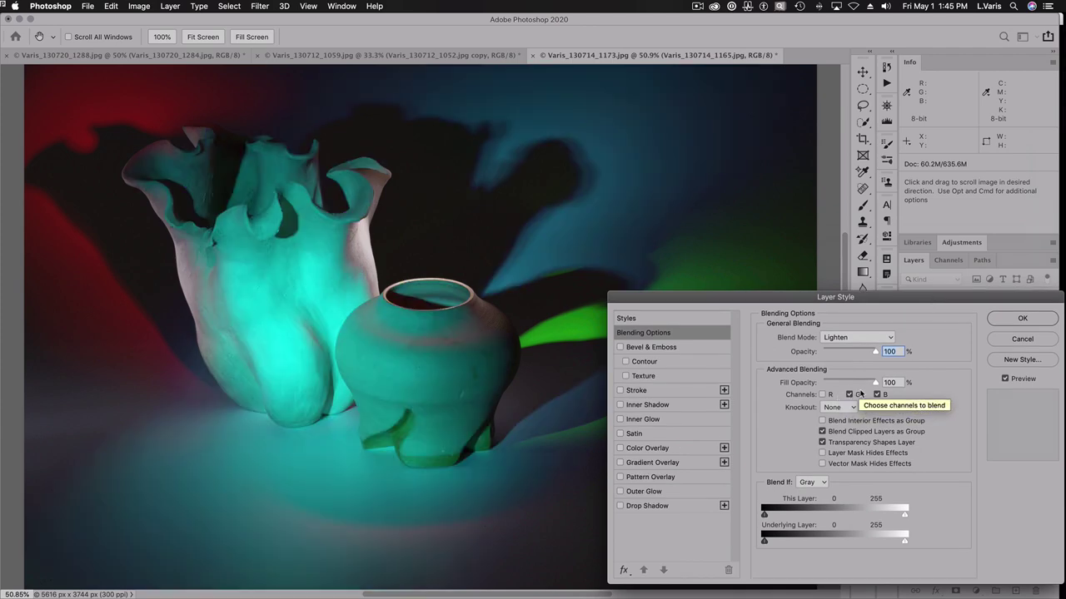
left_click(1006, 319)
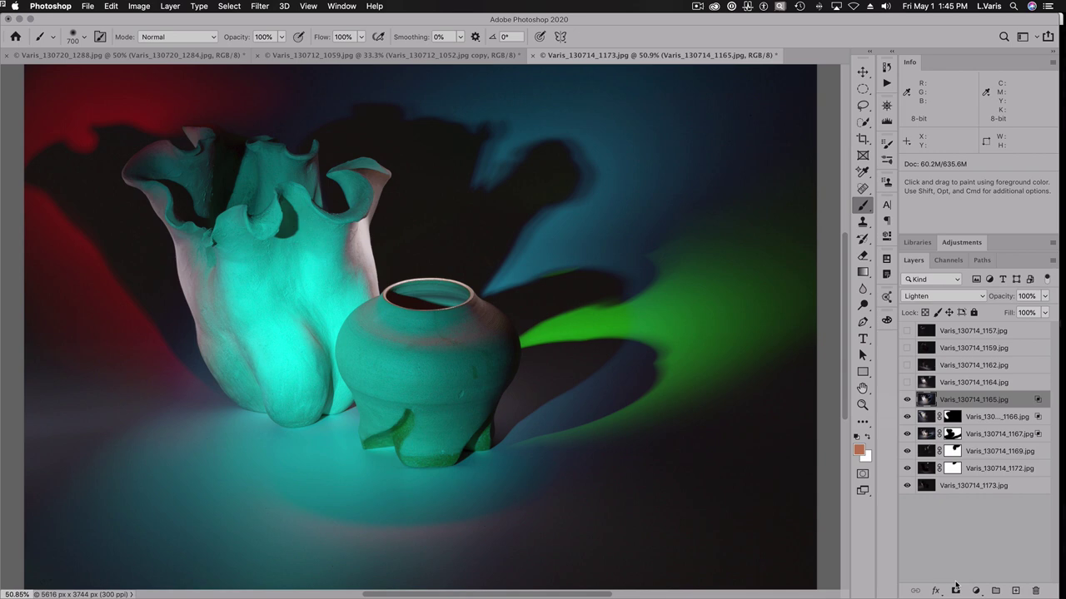
Step: Give layer 1165 a black mask and paint white across the upper backdrop, trimming near the green
left_click(955, 591, "alt")
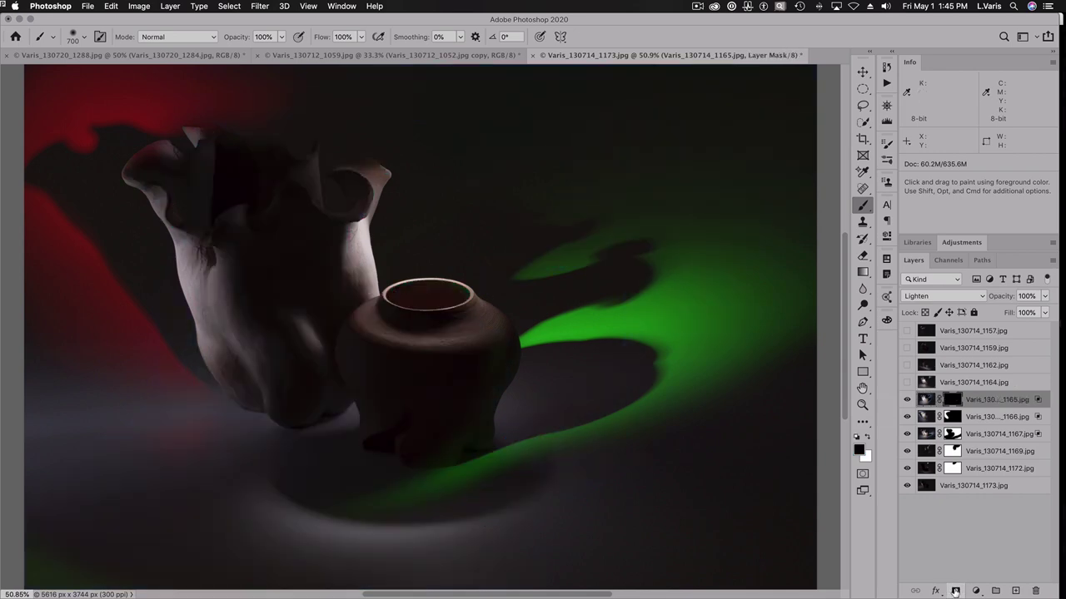
left_click(868, 436)
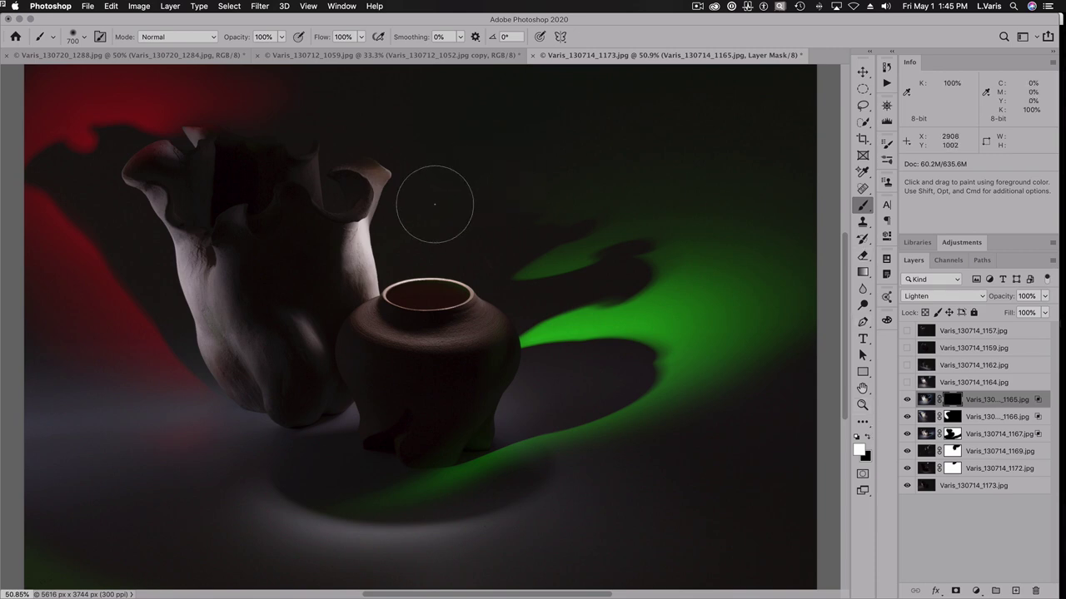
mouse_move(475, 185)
left_mouse_down()
mouse_move(597, 142)
mouse_move(498, 202)
mouse_move(697, 147)
mouse_move(569, 151)
mouse_move(714, 137)
mouse_move(484, 134)
mouse_move(588, 112)
mouse_move(708, 106)
mouse_move(416, 95)
mouse_move(491, 88)
mouse_move(388, 84)
mouse_move(397, 108)
mouse_move(492, 126)
mouse_move(468, 191)
mouse_move(531, 171)
mouse_move(507, 206)
mouse_move(624, 138)
mouse_move(553, 172)
mouse_move(560, 182)
mouse_move(735, 140)
mouse_move(749, 222)
left_mouse_up()
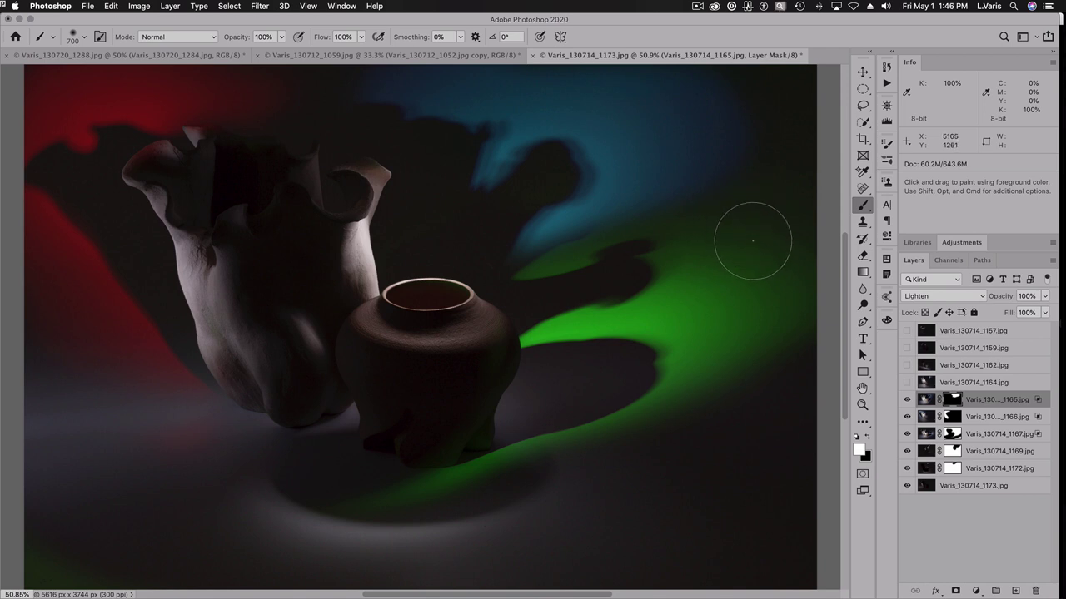
key("x")
mouse_move(696, 224)
left_mouse_down()
mouse_move(574, 250)
mouse_move(511, 286)
left_mouse_up()
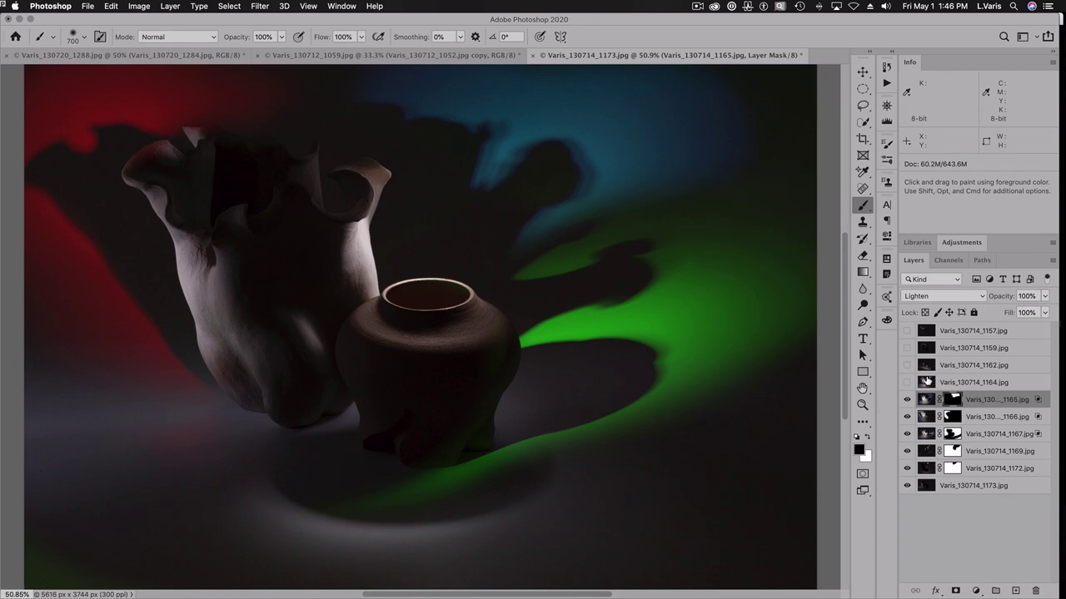
Step: Show layer 1164 and set its blend mode to Lighten
left_click(922, 384)
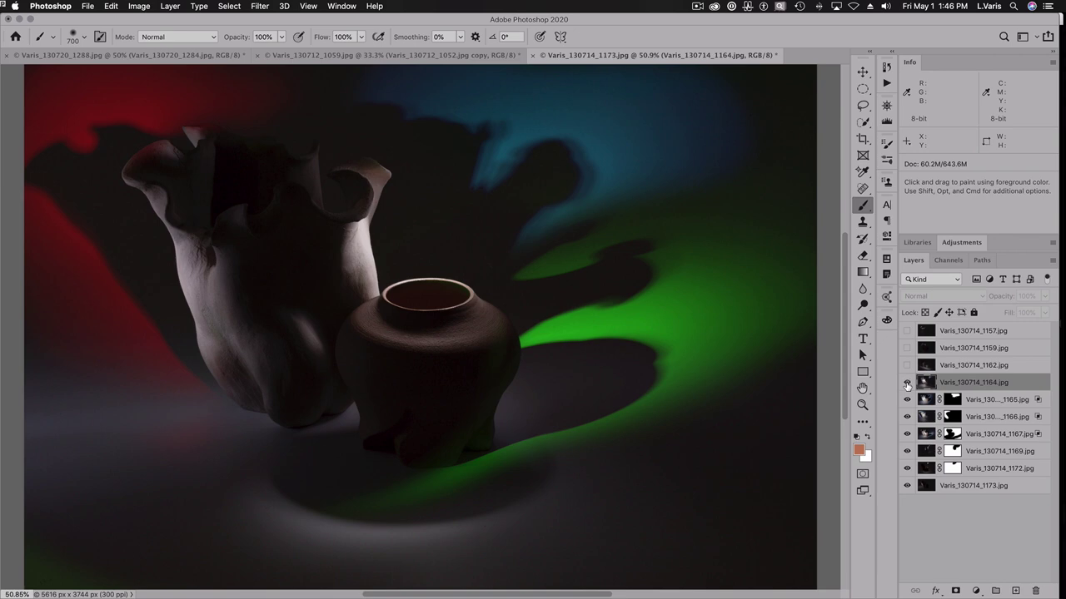
left_click(907, 383)
left_click(906, 384)
left_click(907, 384)
left_click(906, 384)
left_click(906, 384)
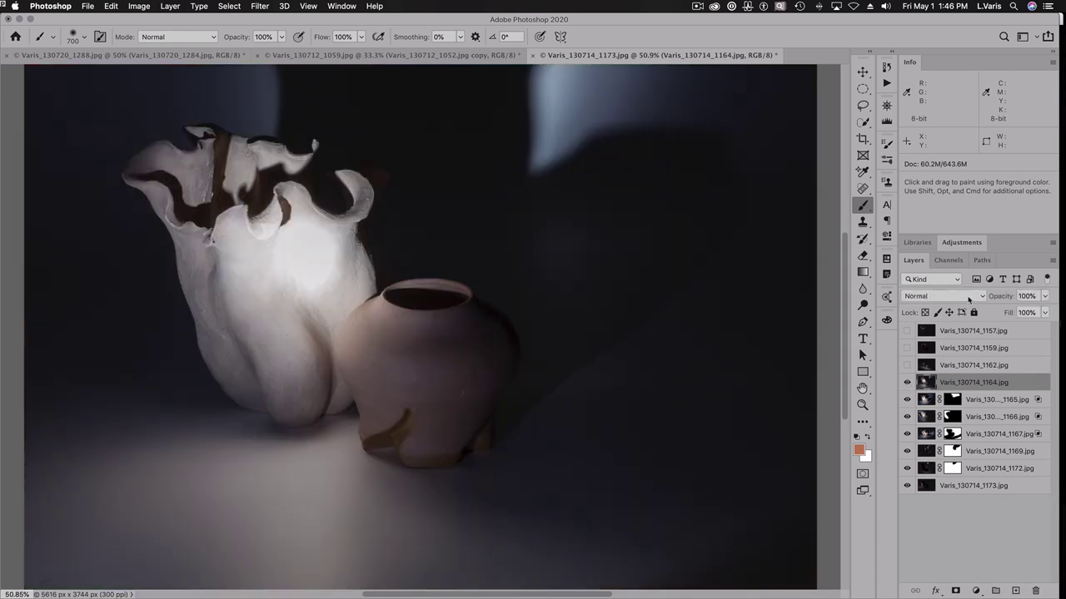
left_click(968, 297)
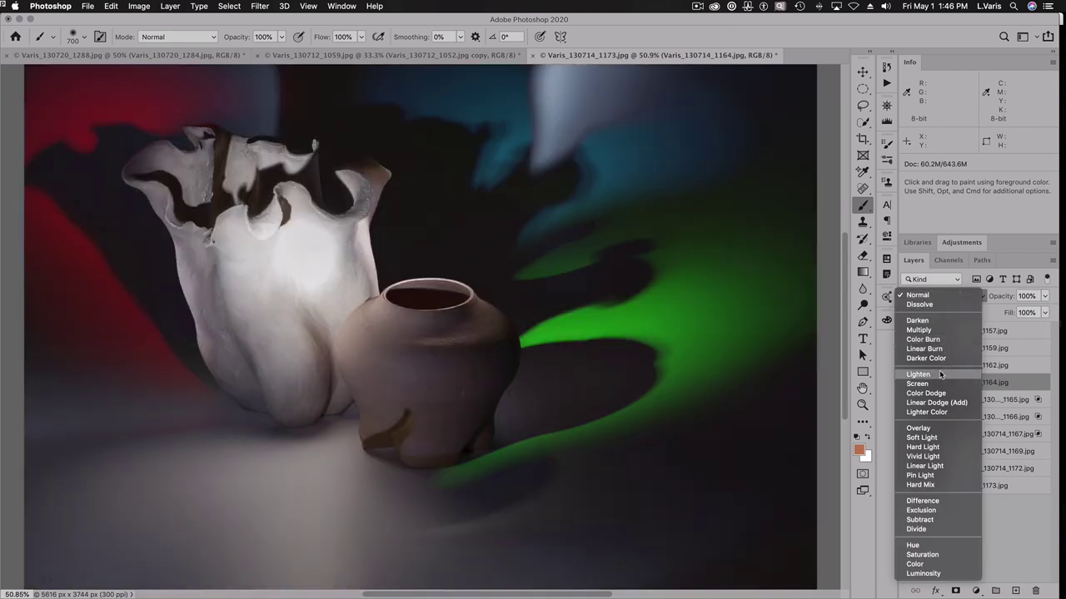
left_click(941, 375)
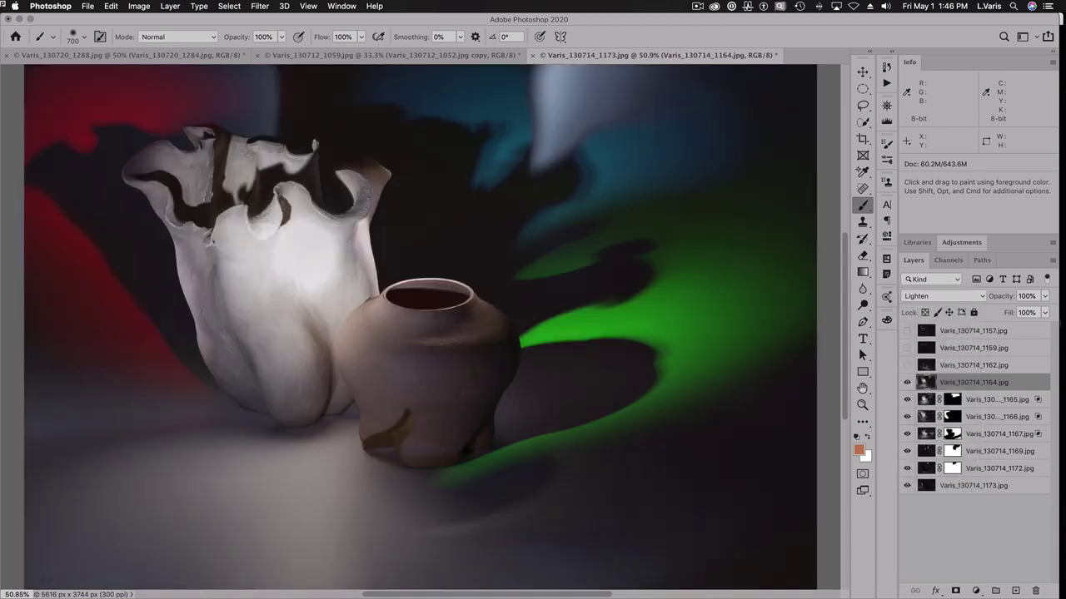
Step: Exclude the green and blue channels so layer 1164 blends only red
double_click(1039, 383)
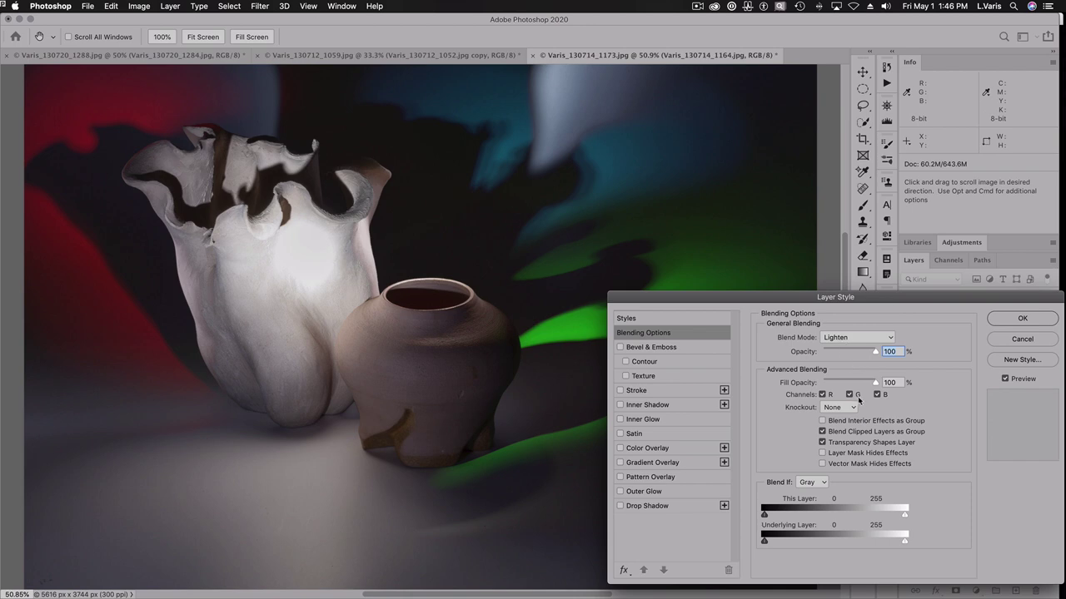
left_click(877, 395)
left_click(849, 395)
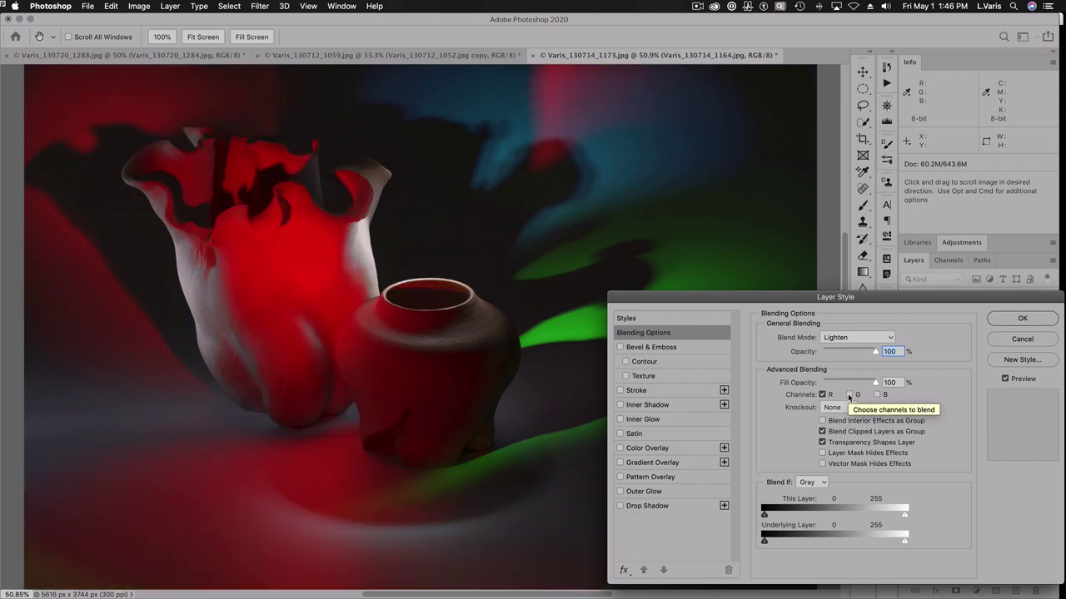
left_click(849, 395)
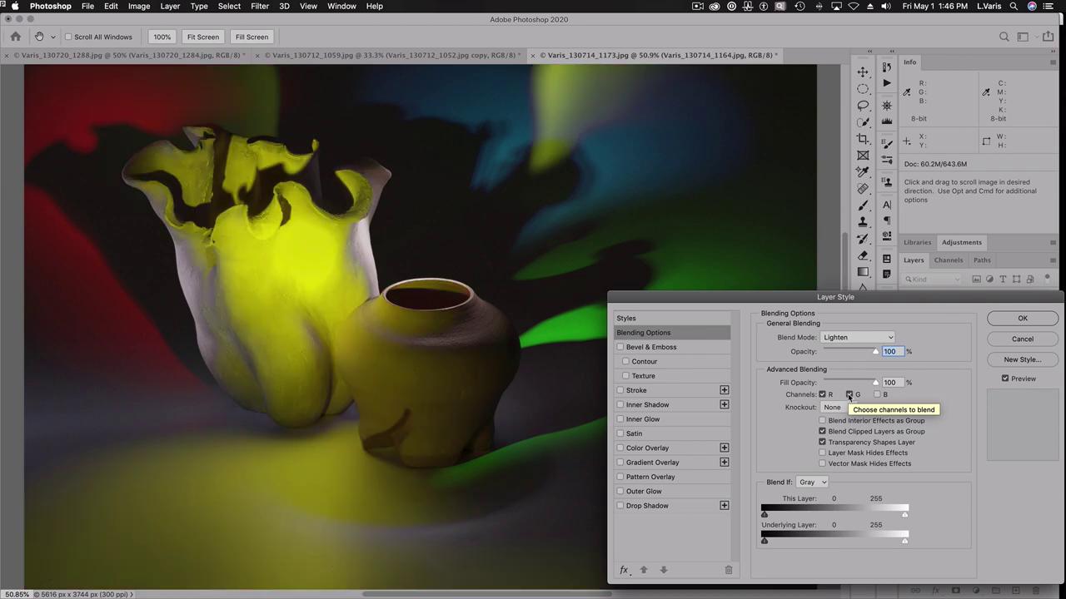
left_click(848, 394)
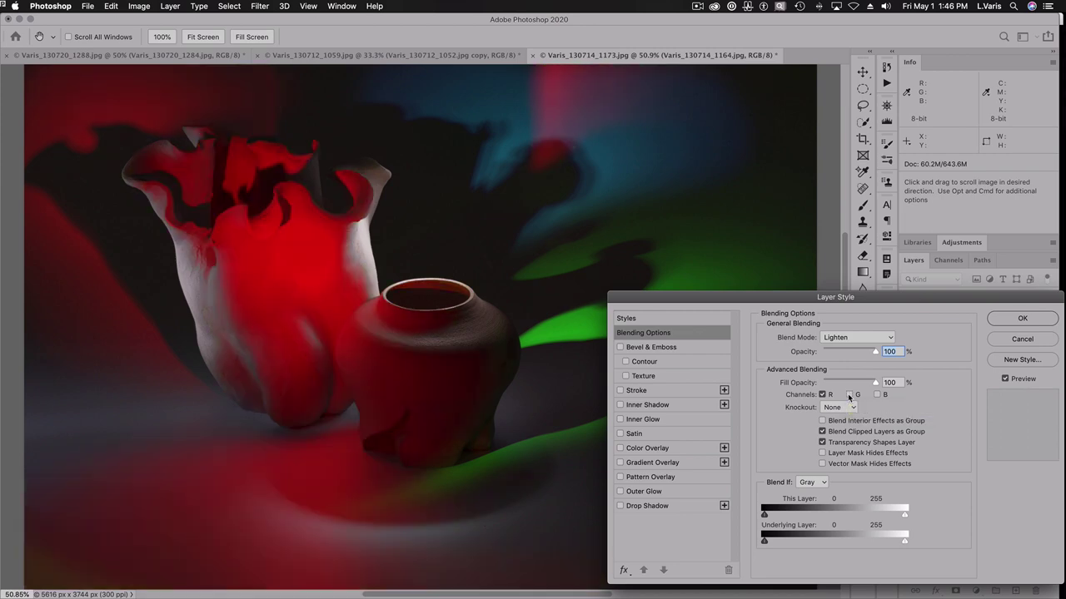
left_click(1002, 320)
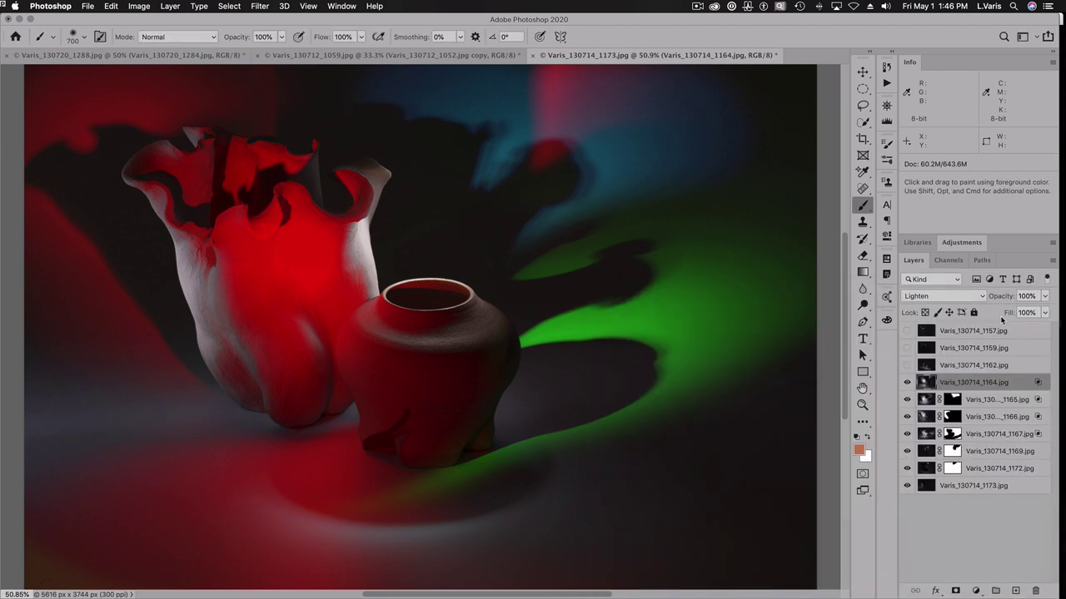
Step: Mask layer 1164, invert it, and paint white with a 200 px brush inside the pot's rim
left_click(955, 590)
key("d")
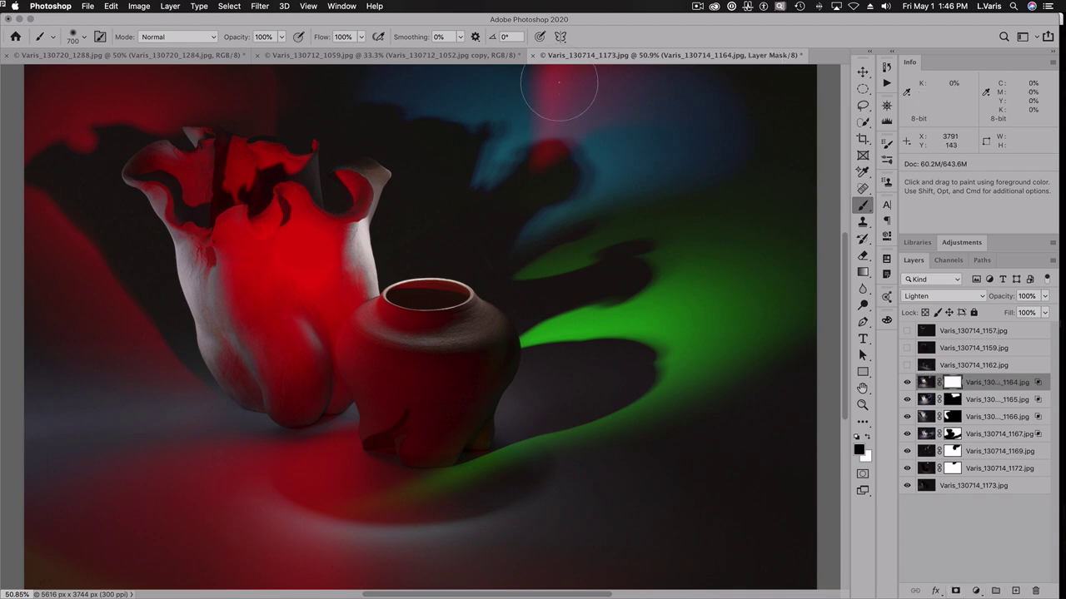
mouse_move(559, 77)
left_mouse_down()
mouse_move(542, 161)
mouse_move(548, 143)
mouse_move(607, 100)
mouse_move(649, 83)
mouse_move(483, 78)
mouse_move(607, 74)
left_mouse_up()
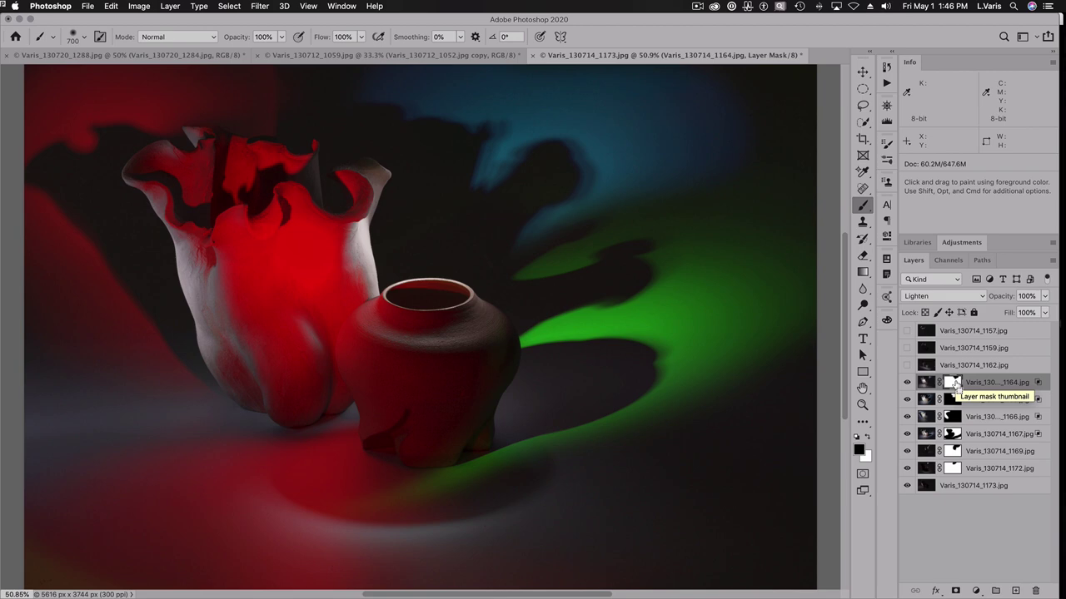
key("super+i")
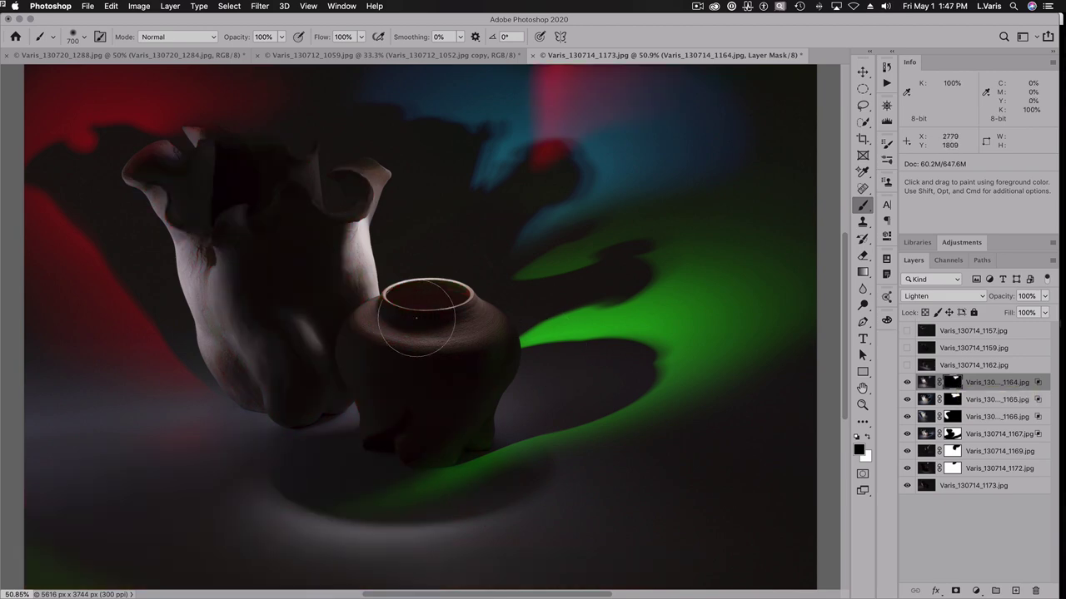
key("bracketleft")
key("bracketleft")
key("bracketleft")
key("bracketleft")
key("bracketleft")
key("bracketleft")
key("x")
mouse_move(426, 296)
left_mouse_down()
mouse_move(408, 288)
mouse_move(478, 298)
mouse_move(395, 289)
left_mouse_up()
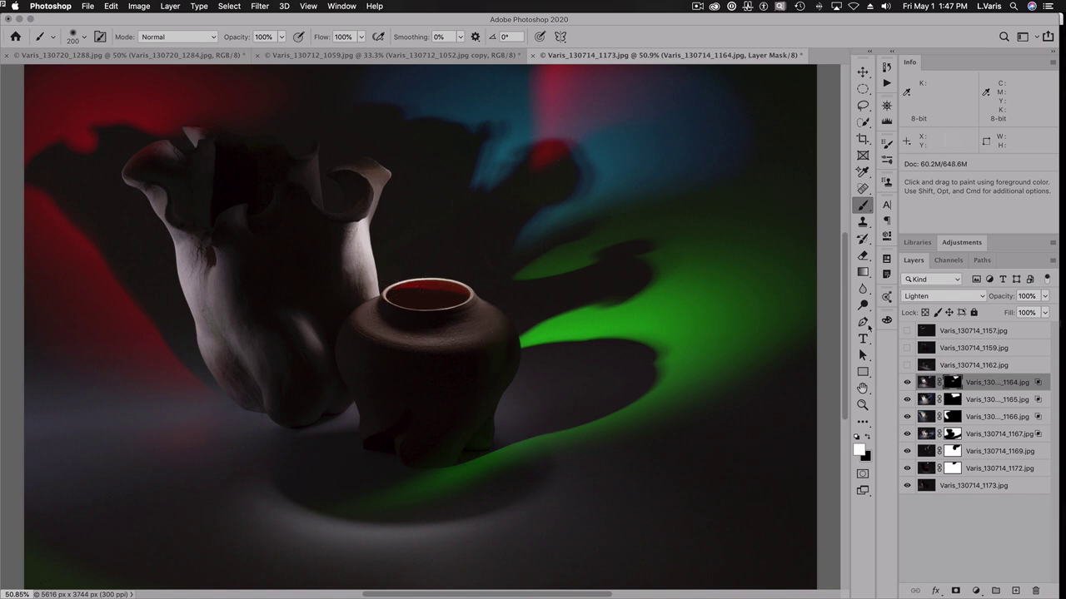
Step: Show layer Varis_130714_1162 and blend it as Lighten
left_click(906, 366)
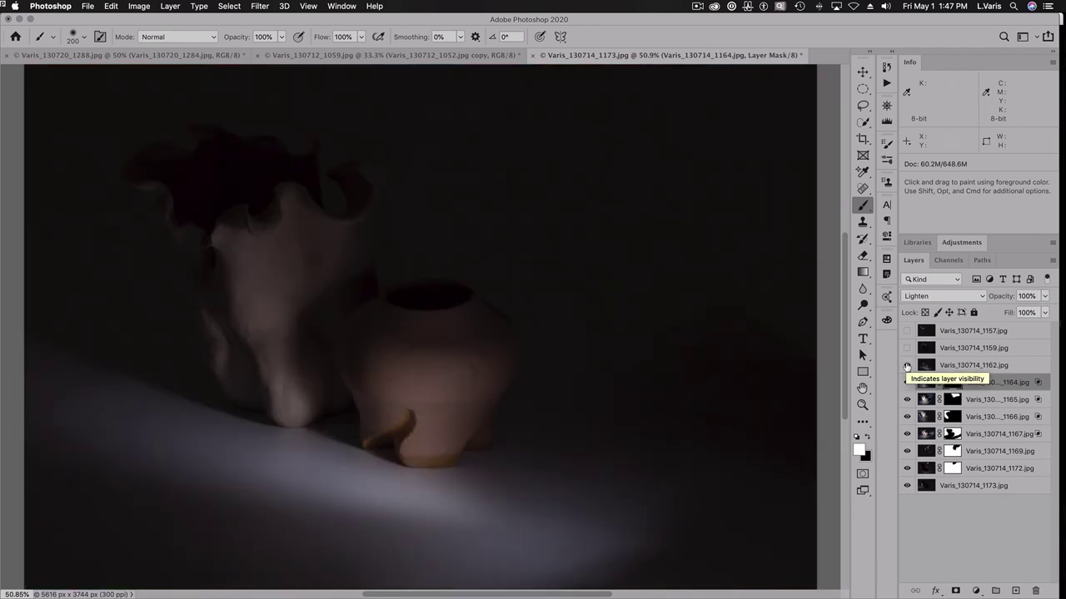
left_click(907, 366)
left_click(907, 366)
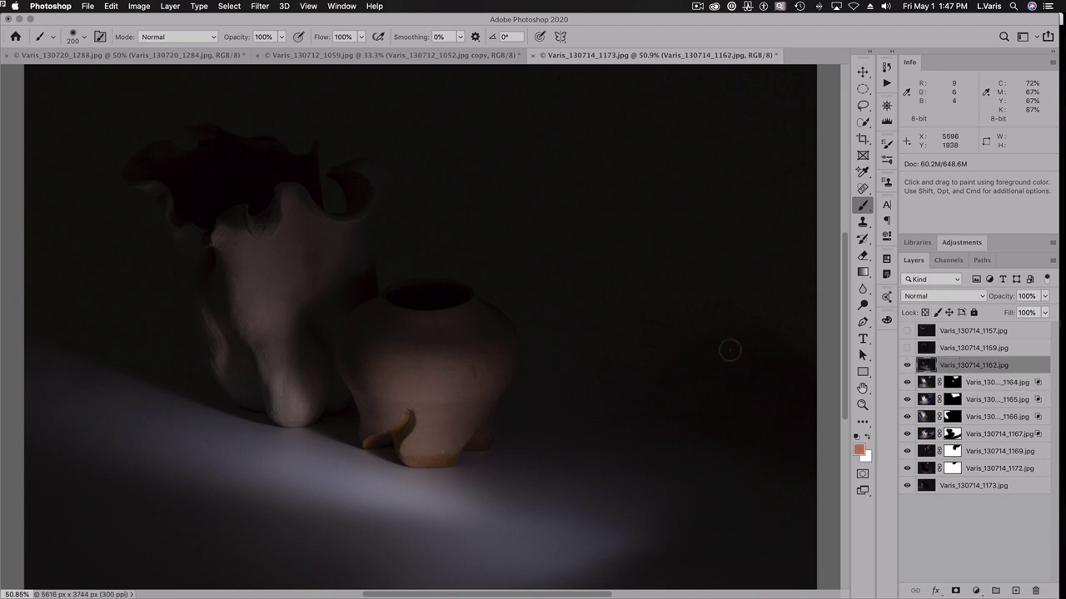
left_click(941, 298)
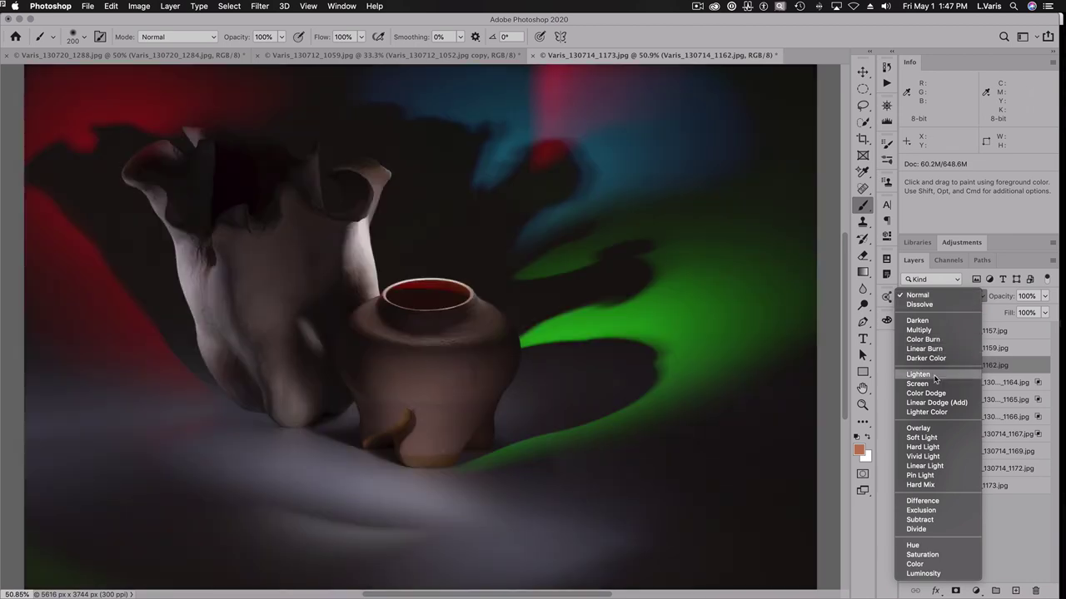
left_click(935, 378)
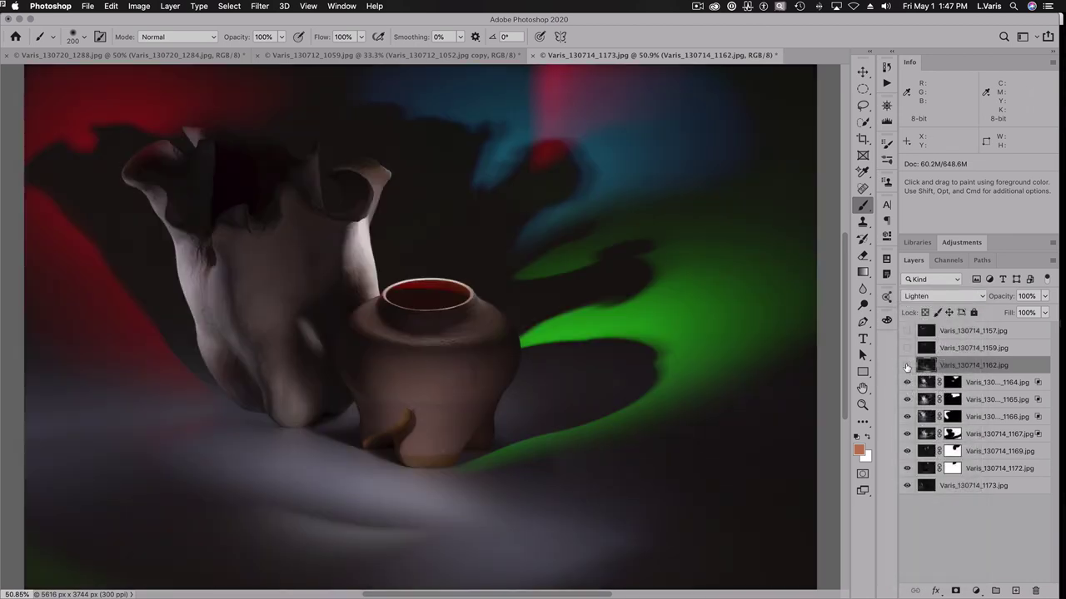
left_click(907, 367)
left_click(907, 367)
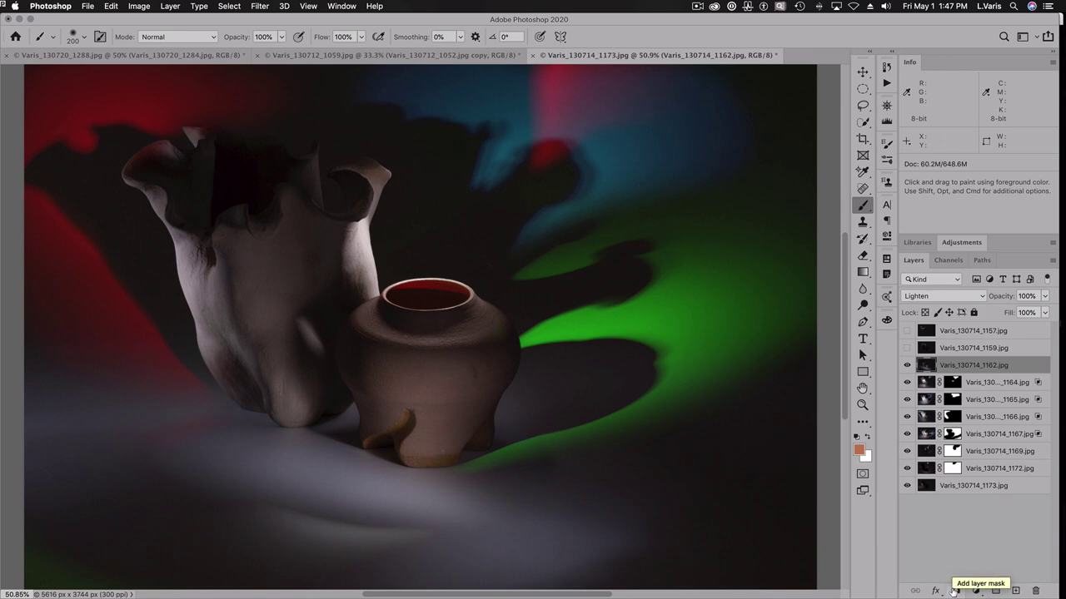
Step: Add a black mask to 1162 and paint white at 700 px, 50% opacity over the pot's lower body
left_click(954, 591)
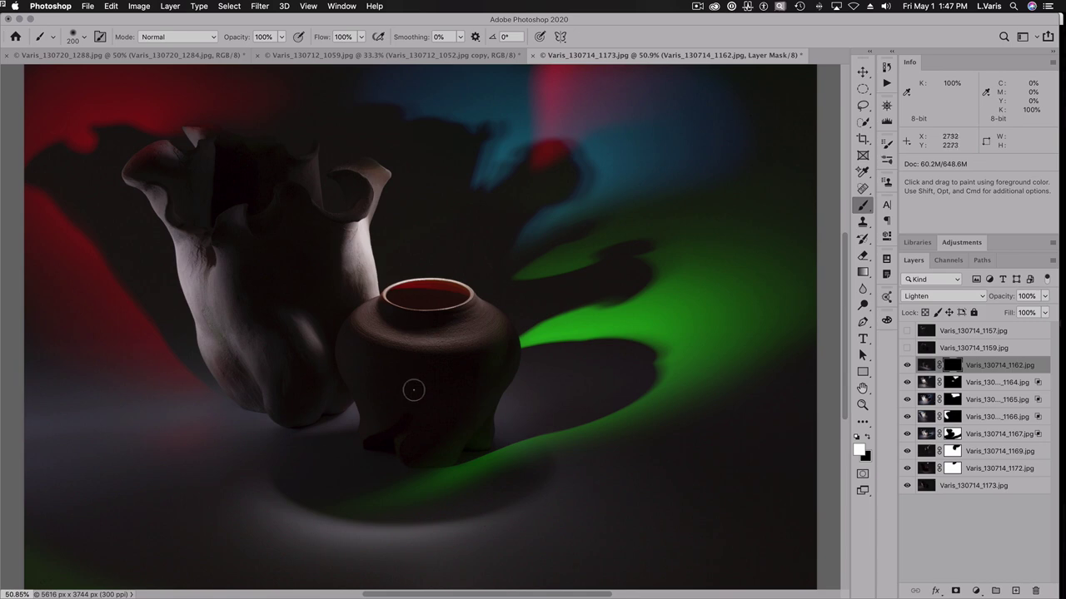
key("bracketright")
key("bracketright")
key("bracketright")
key("bracketright")
key("bracketright")
key("bracketright")
key("5")
mouse_move(432, 392)
left_mouse_down()
mouse_move(399, 395)
mouse_move(405, 403)
mouse_move(432, 401)
mouse_move(427, 390)
mouse_move(379, 381)
mouse_move(401, 422)
mouse_move(422, 427)
mouse_move(385, 425)
mouse_move(395, 429)
mouse_move(452, 419)
mouse_move(423, 424)
mouse_move(452, 398)
mouse_move(443, 418)
mouse_move(449, 395)
mouse_move(400, 426)
mouse_move(430, 413)
mouse_move(426, 426)
mouse_move(434, 418)
mouse_move(399, 419)
left_mouse_up()
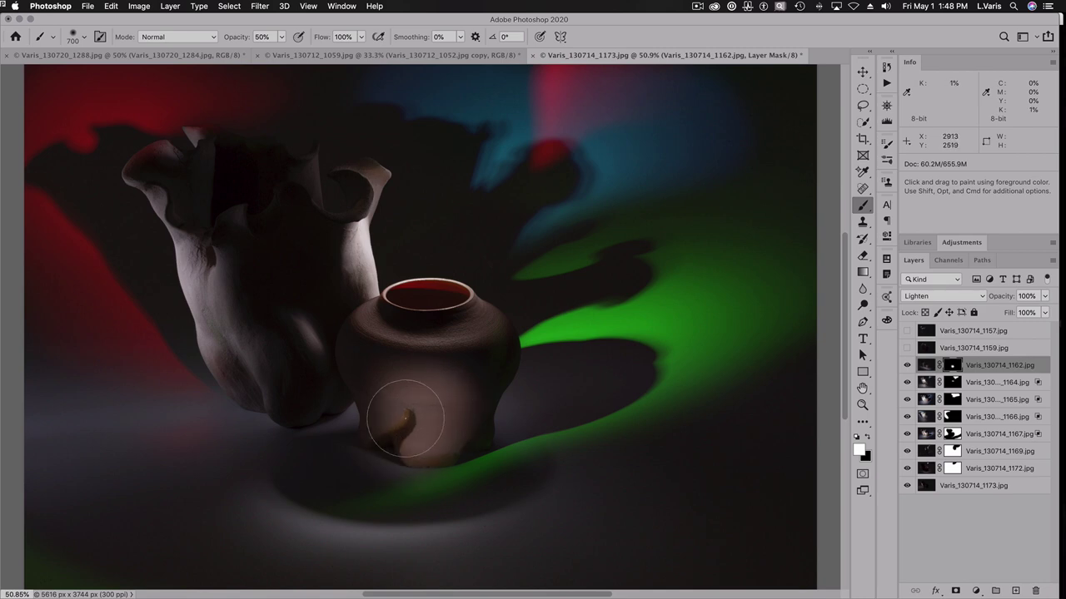
left_click(907, 365)
left_click(907, 366)
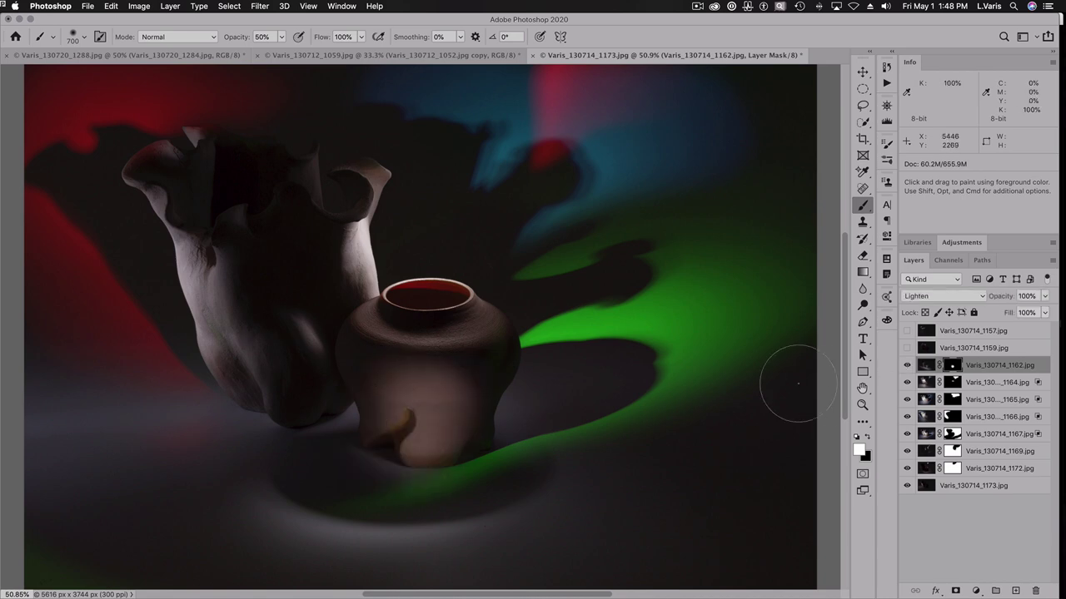
left_click(906, 365)
left_click(907, 366)
Step: Set layer Varis_130714_1159 to Lighten blend mode, toggling it to compare
left_click(907, 348)
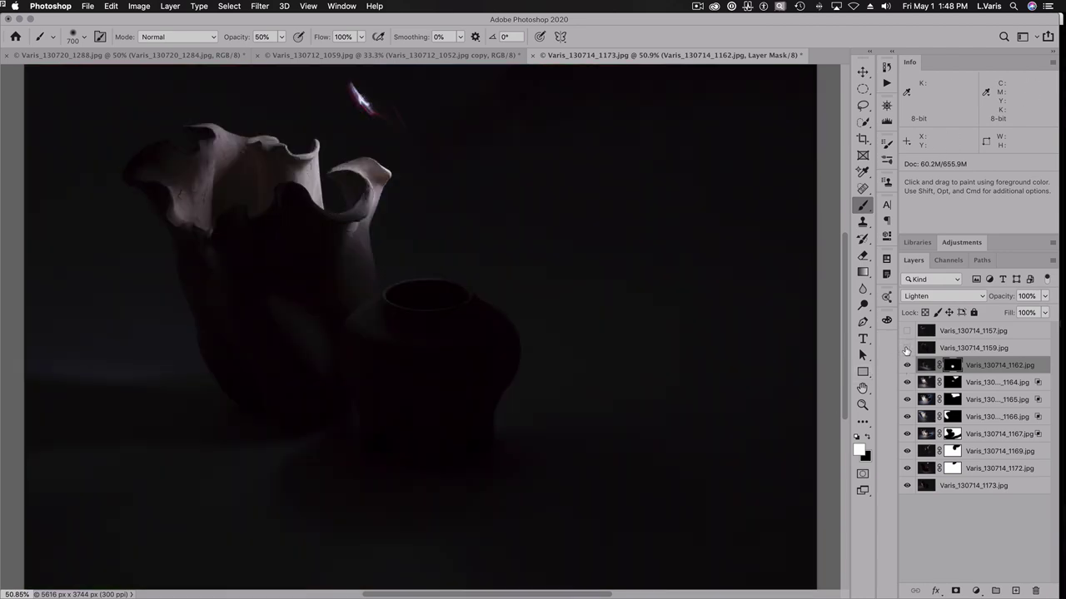
left_click(907, 348)
left_click(907, 348)
left_click(924, 346)
left_click(939, 297)
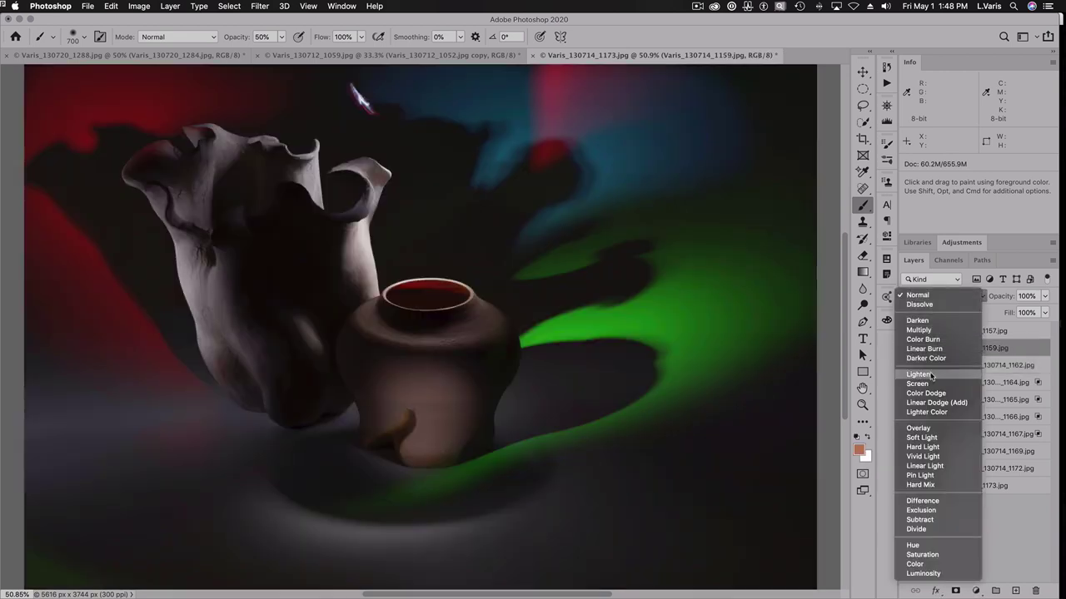
left_click(930, 376)
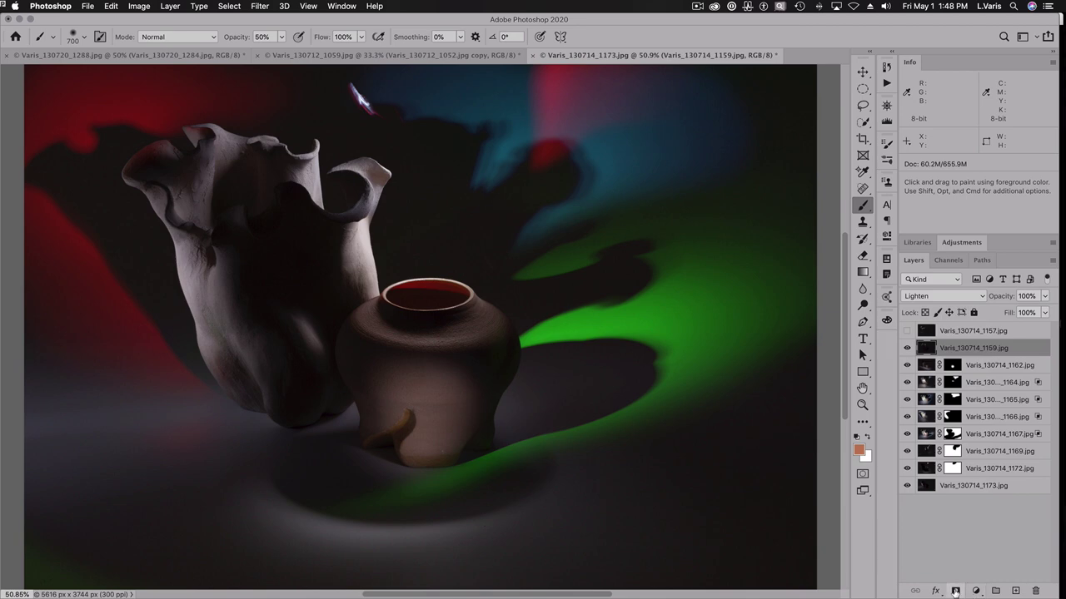
left_click(907, 348)
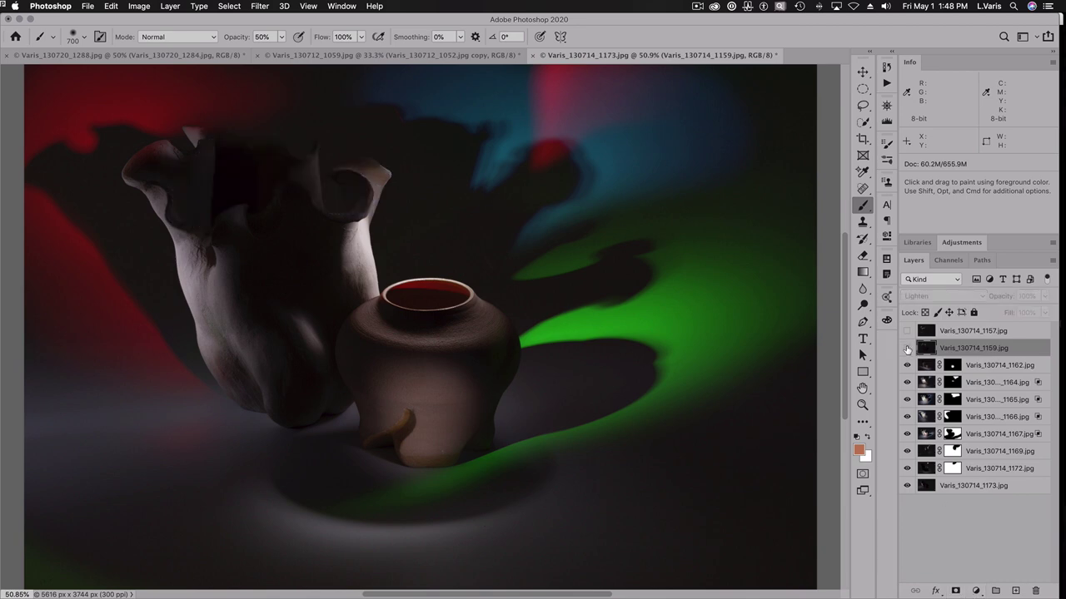
left_click(907, 348)
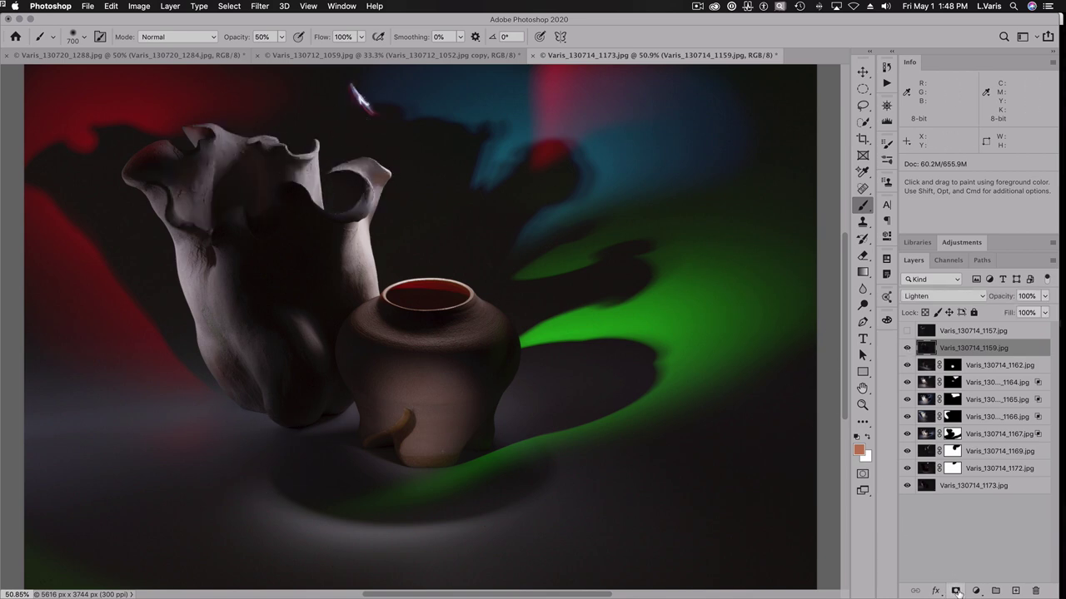
Step: Add a layer mask to 1159 and paint black at 100% over the pink flare
left_click(957, 591)
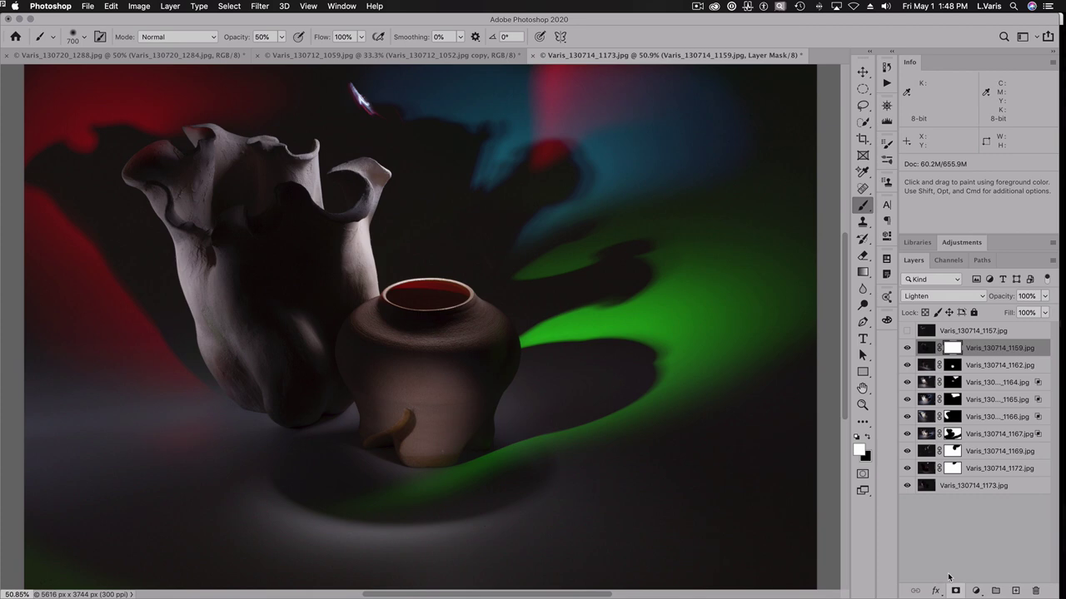
left_click(867, 437)
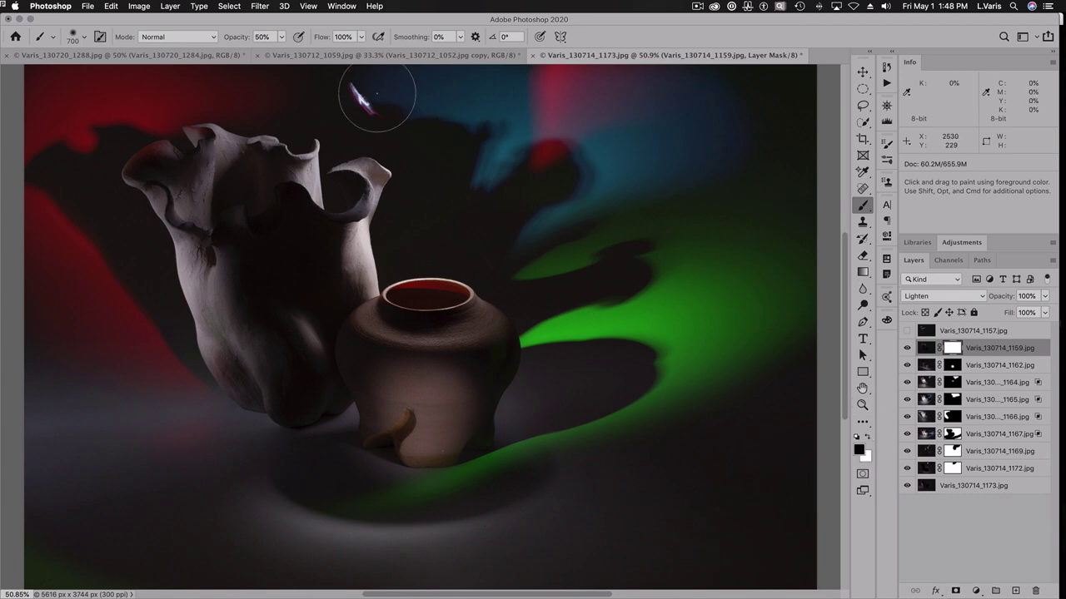
mouse_move(377, 97)
left_mouse_down()
mouse_move(361, 93)
mouse_move(380, 100)
mouse_move(376, 90)
left_mouse_up()
key("0")
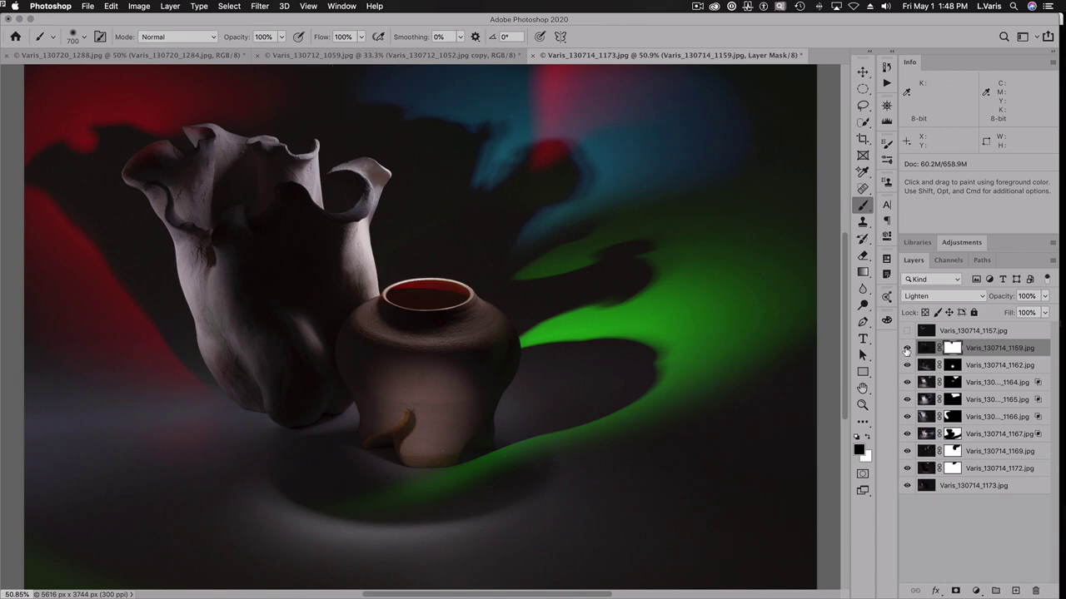
Step: Show layer Varis_130714_1157 and set it to Lighten, toggling it to compare
left_click(908, 332)
left_click(907, 331)
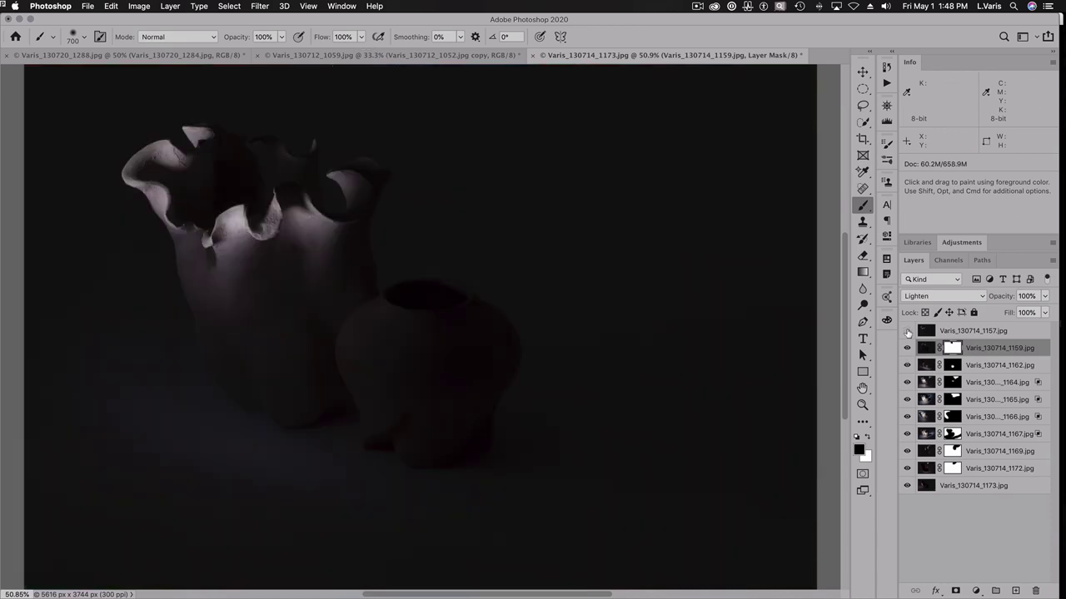
left_click(908, 331)
left_click(928, 331)
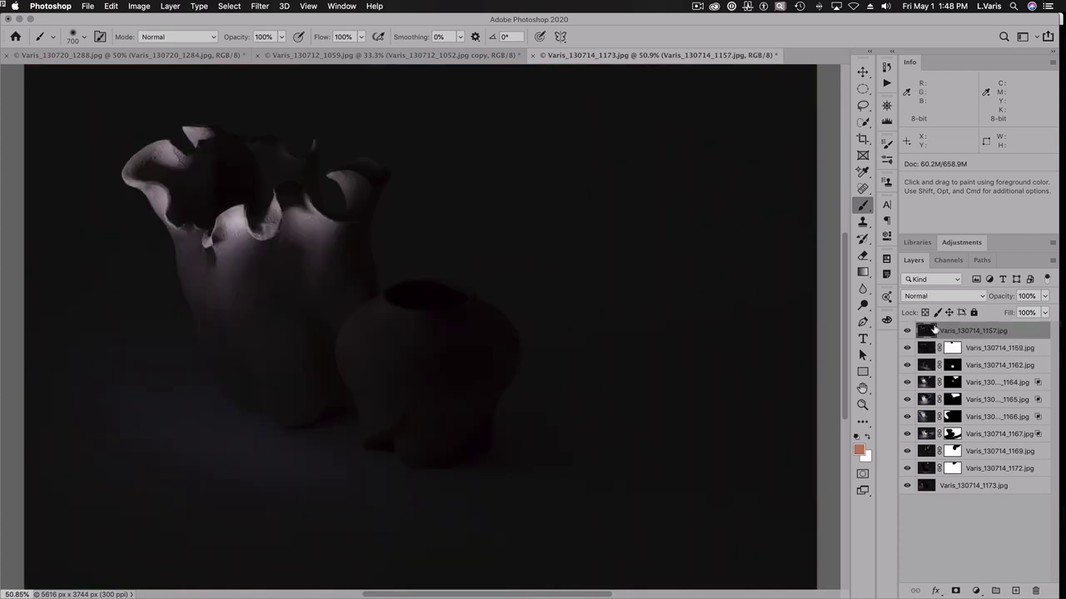
left_click(946, 301)
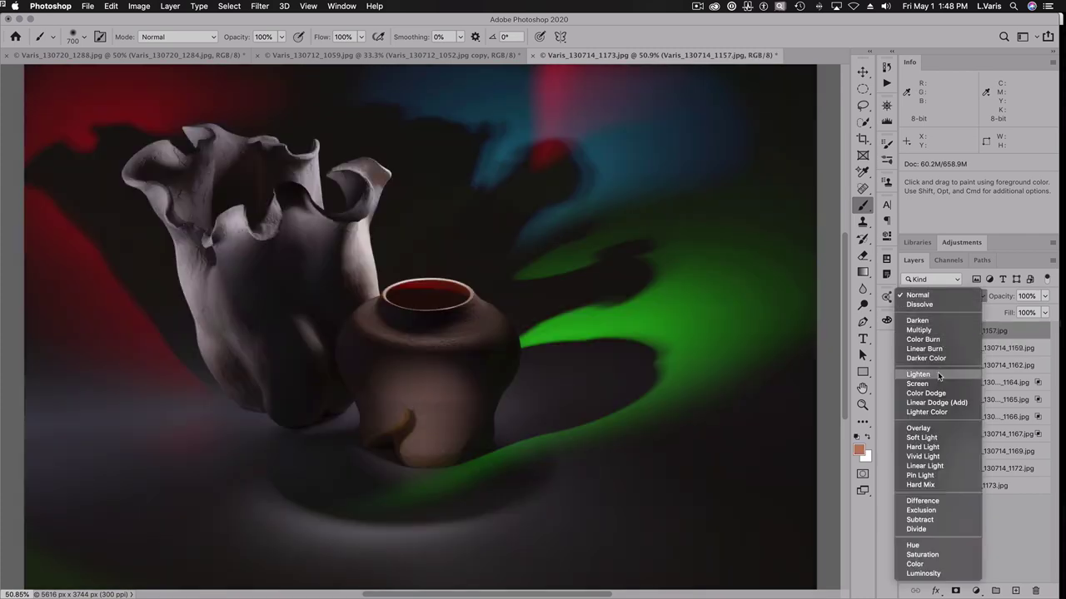
left_click(917, 372)
left_click(907, 332)
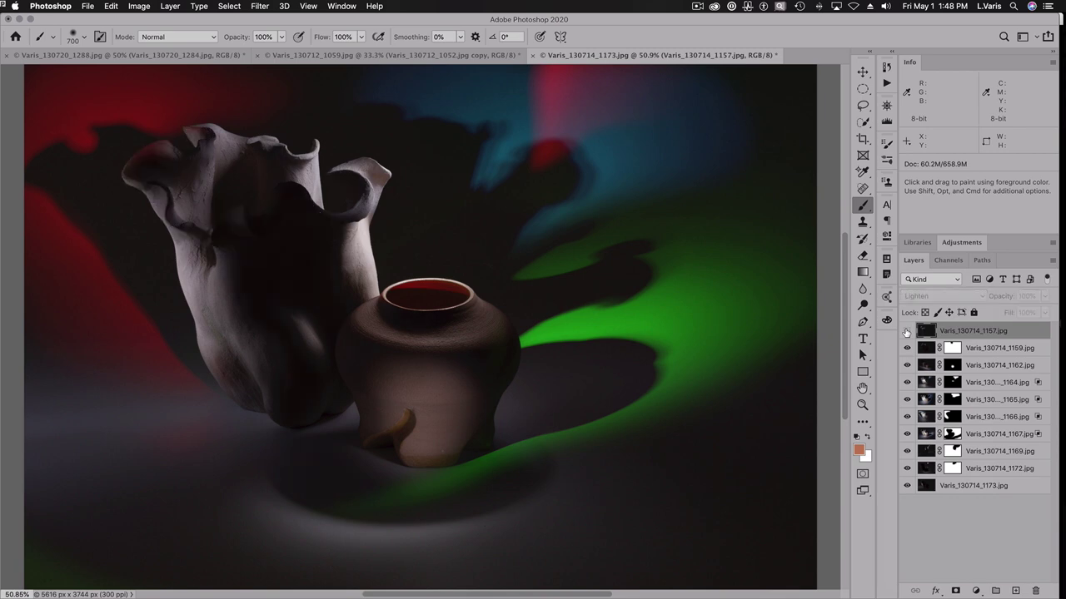
left_click(907, 331)
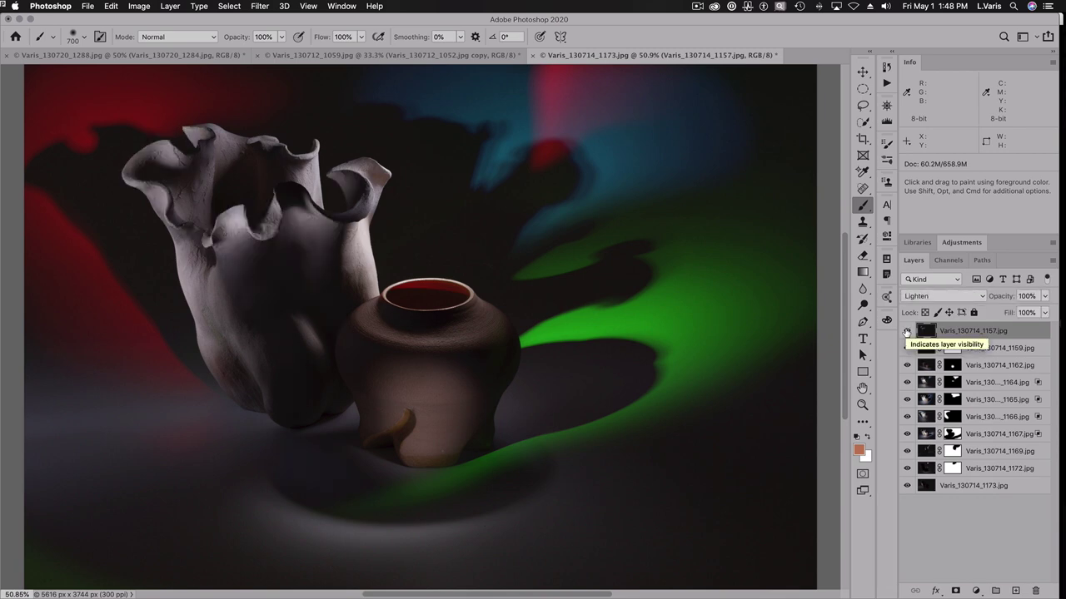
left_click(906, 332)
left_click(907, 332)
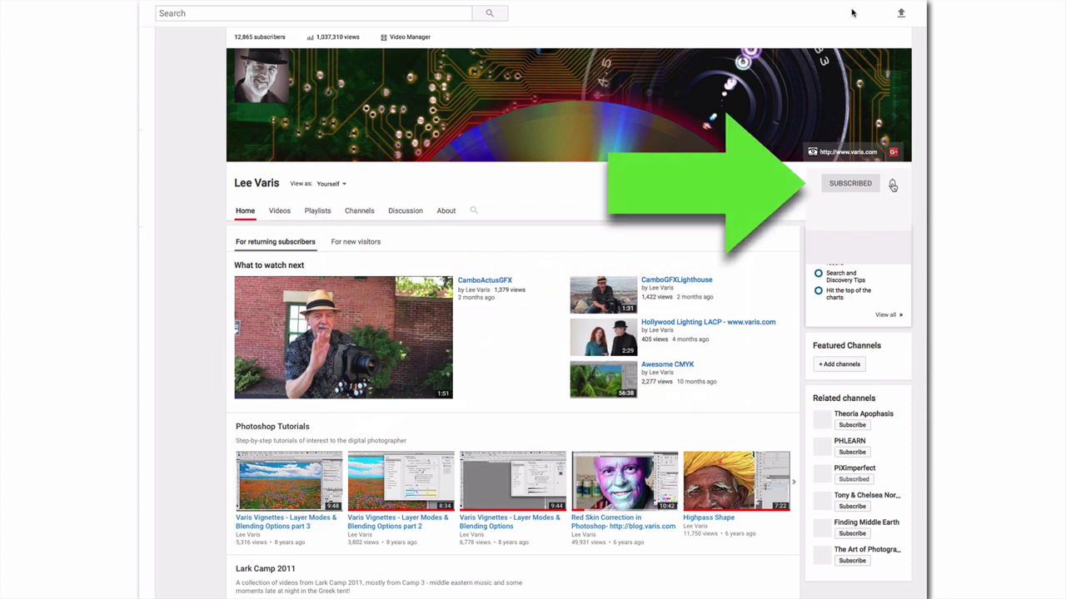
Step: Set the subscribed channel's notification bell to All
left_click(892, 184)
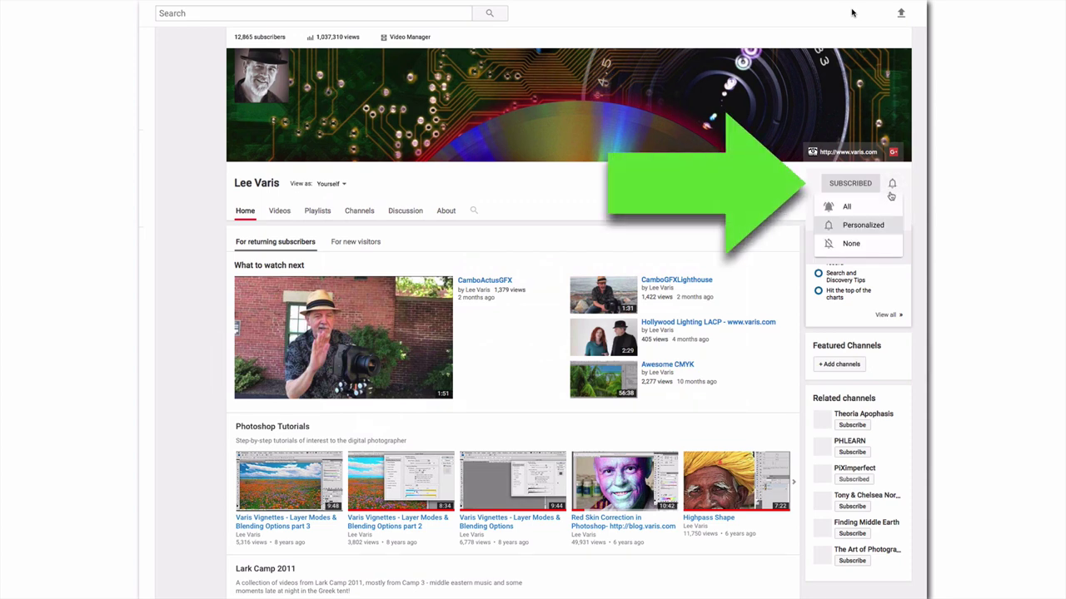
left_click(829, 208)
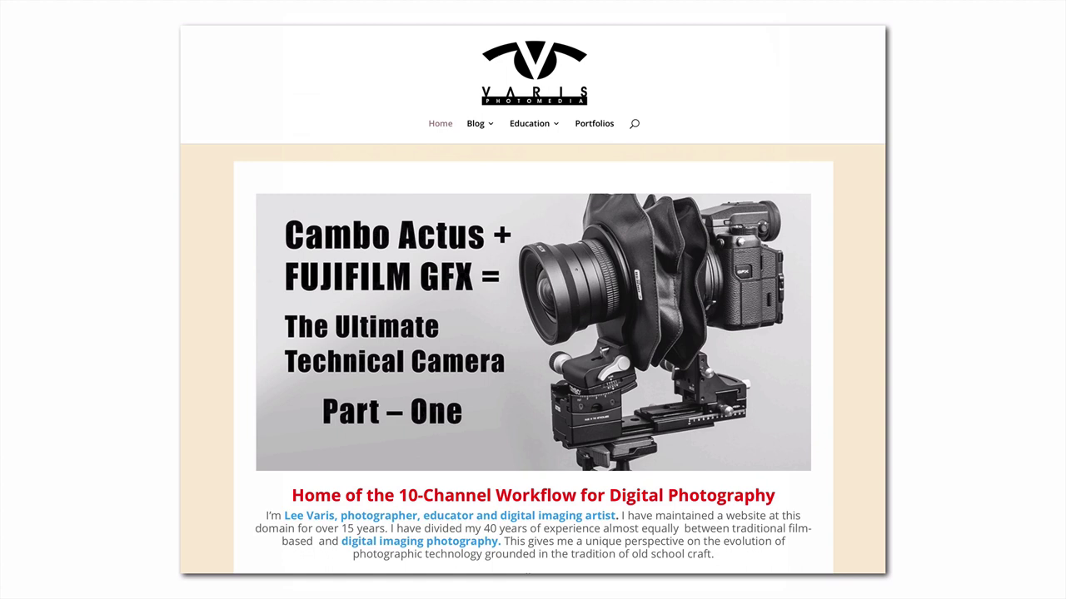
Step: Go to Education > Online Courses and scroll to the Featured Courses grid
mouse_move(533, 123)
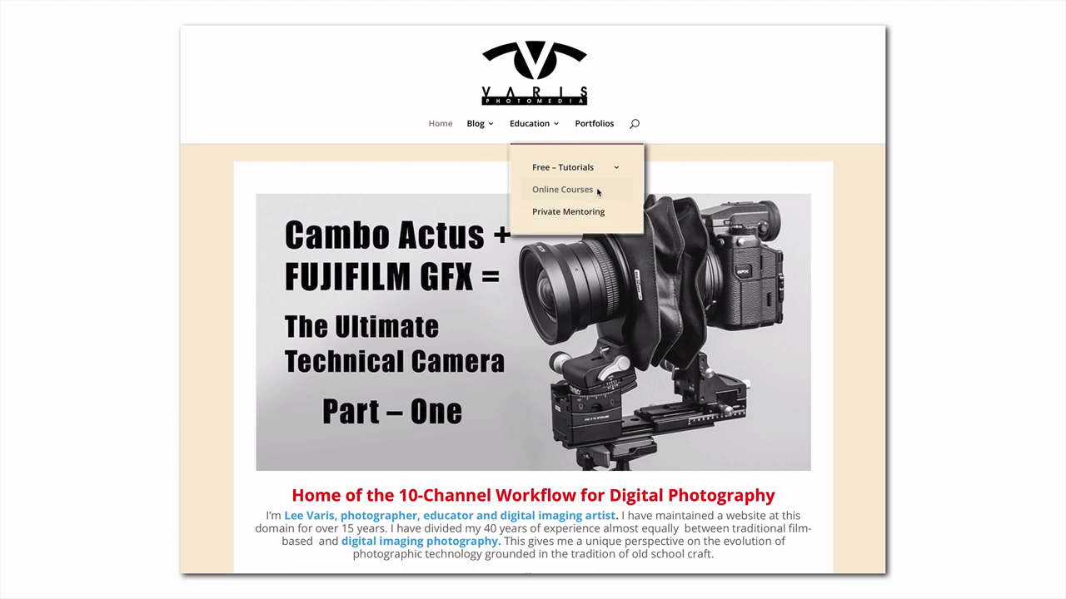
left_click(597, 191)
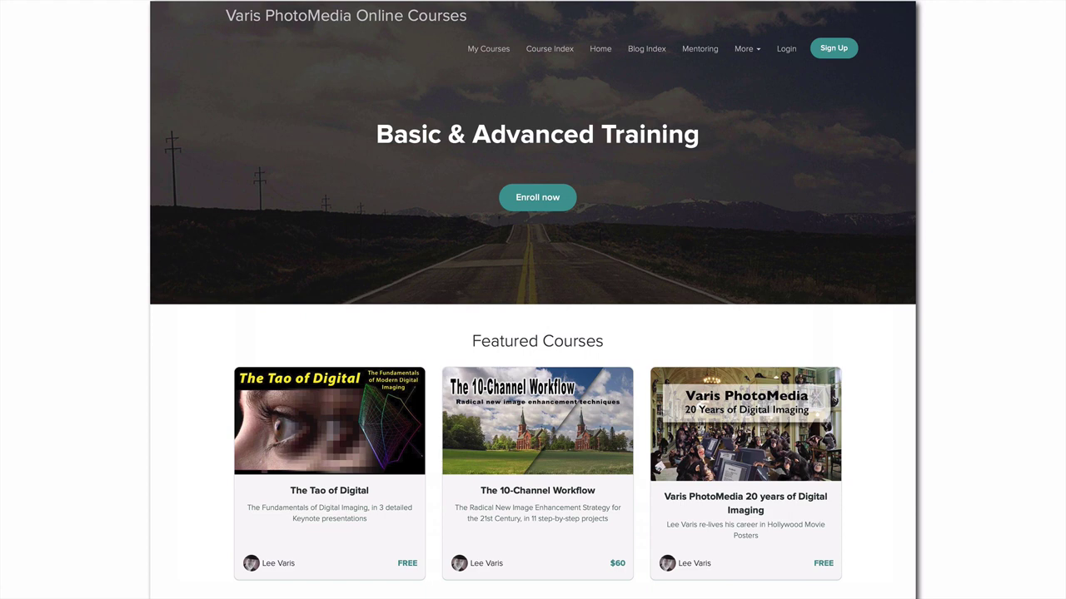
scroll(533, 299, "down", 5)
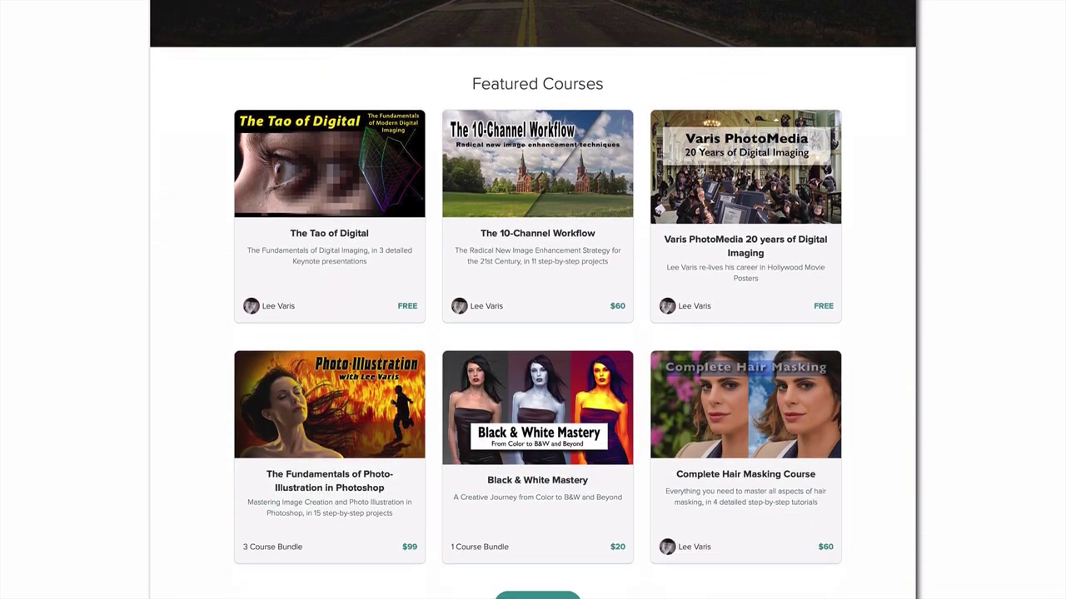